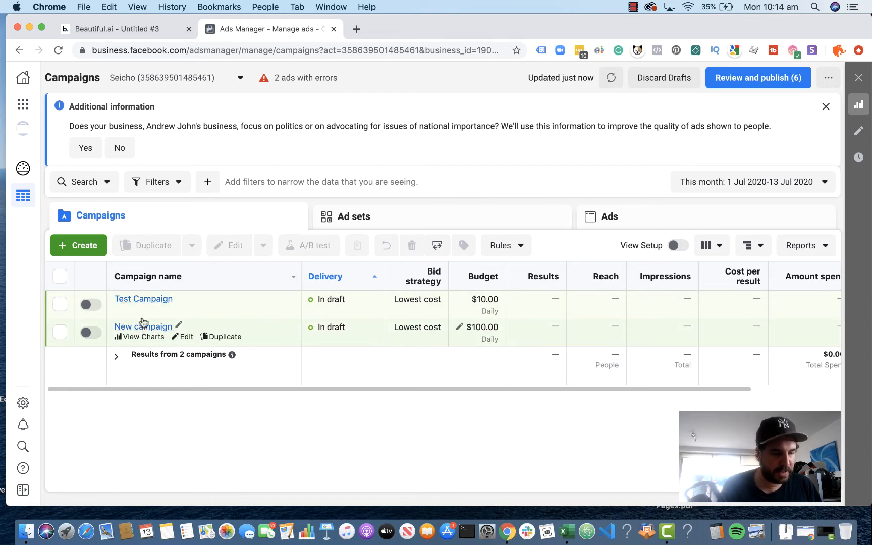
Step: Open Test Campaign for editing from the campaigns list
click(155, 301)
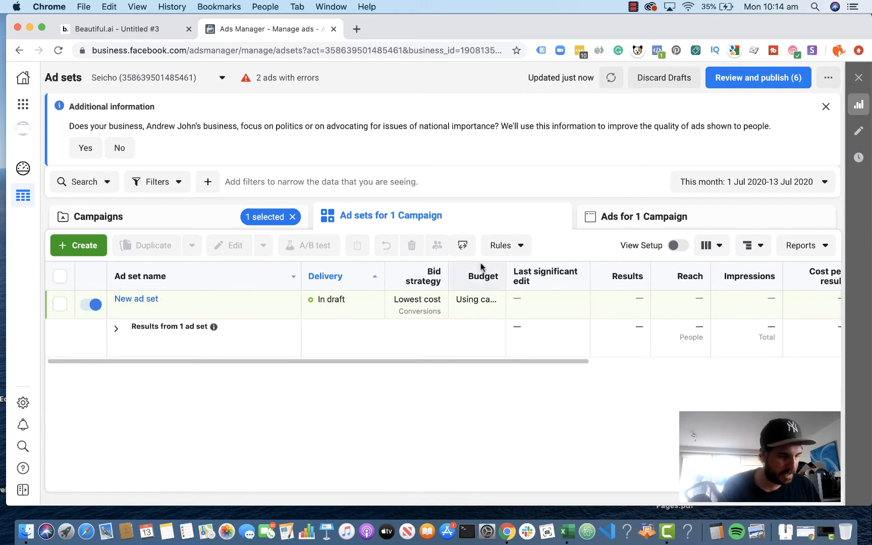
click(185, 228)
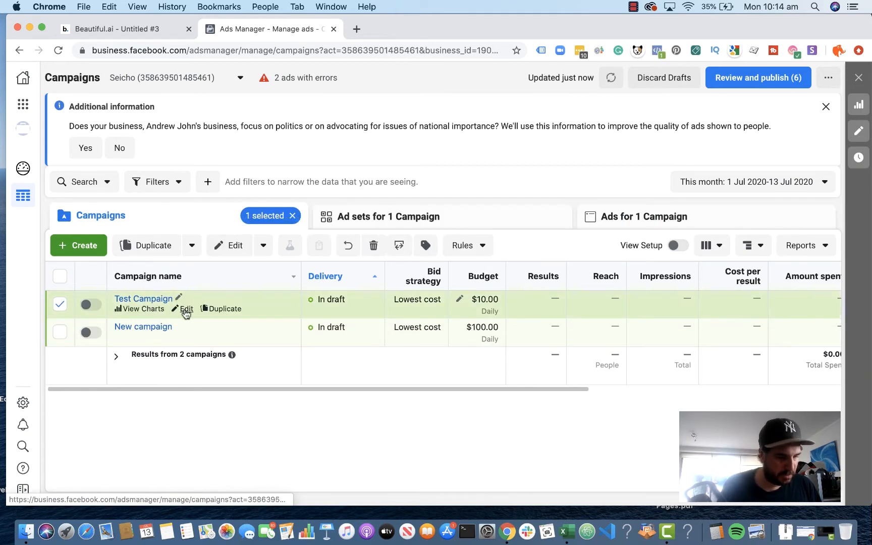
click(185, 308)
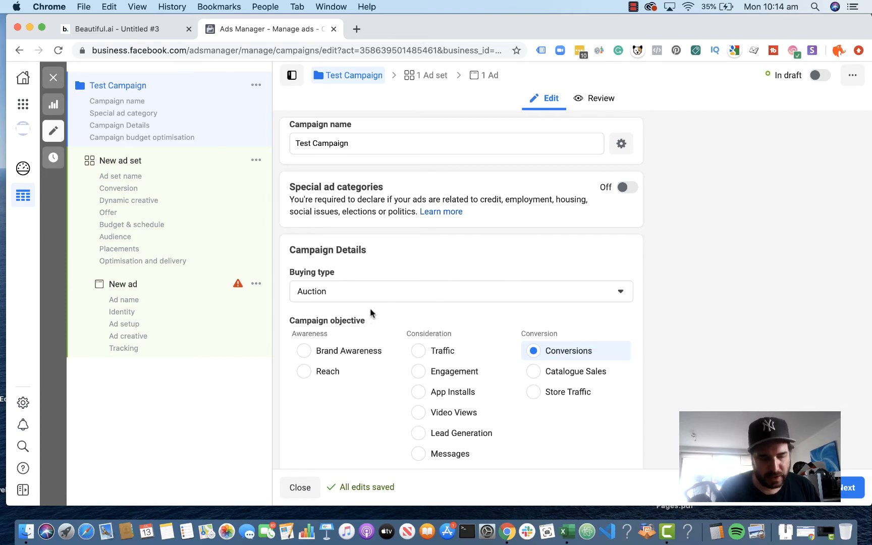
Step: Try the Traffic and Video Views campaign objectives and return to Conversions, accepting the settings change each time
scroll(506, 414, down, 2)
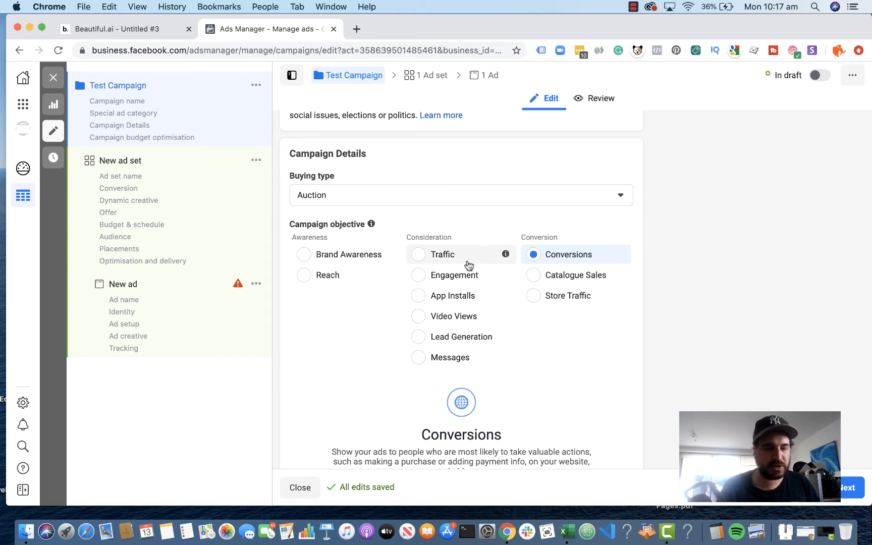
click(420, 256)
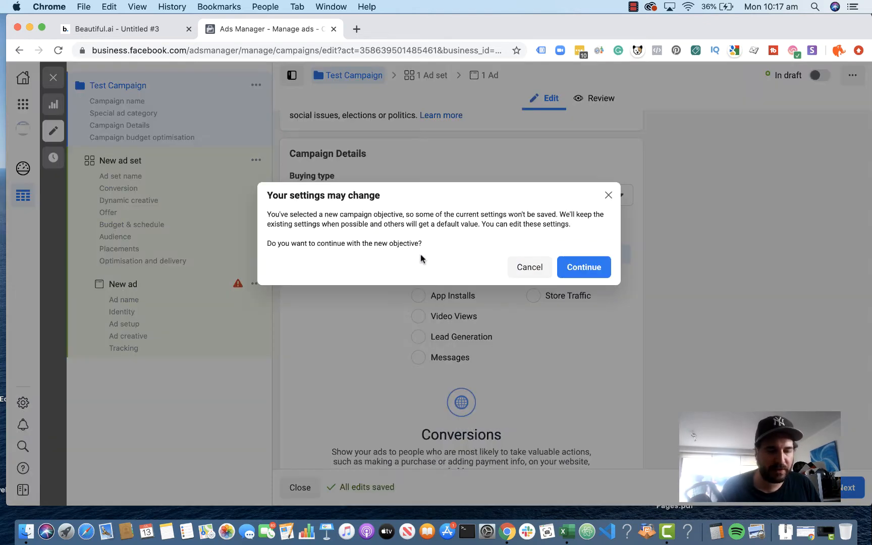
click(584, 267)
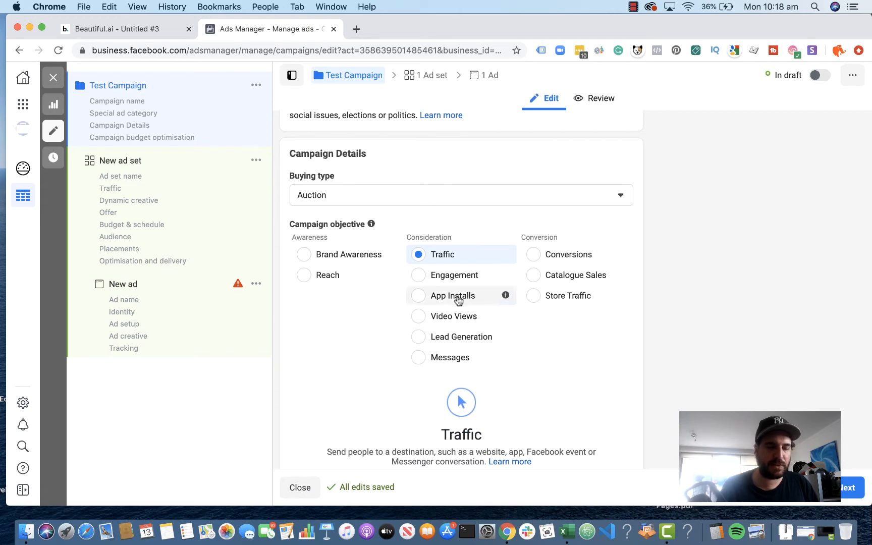
click(419, 316)
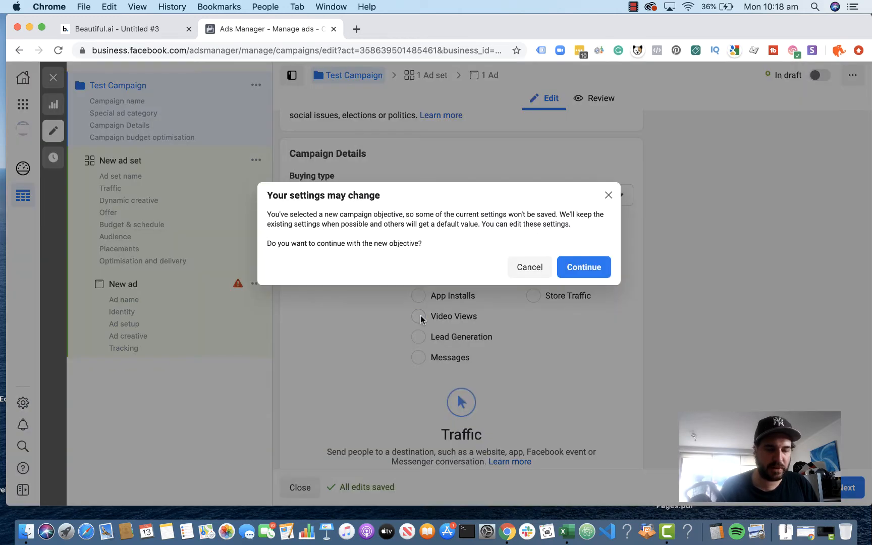
click(596, 271)
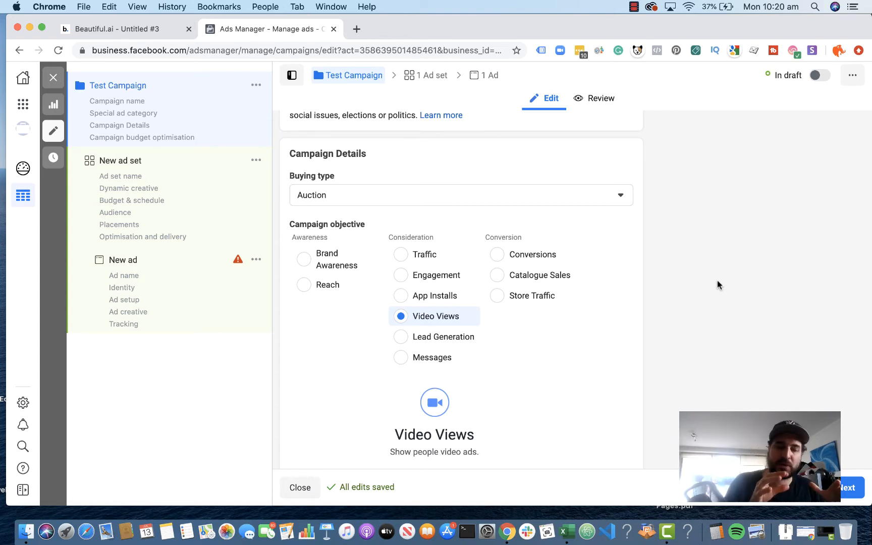
click(497, 254)
click(581, 268)
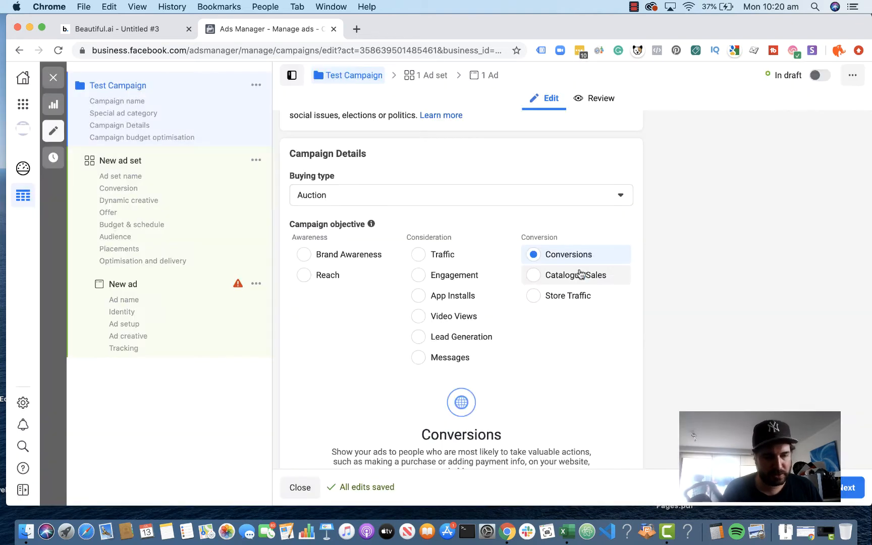
Step: Set the daily campaign budget to $30.00 AUD under campaign budget optimisation
scroll(658, 362, down, 8)
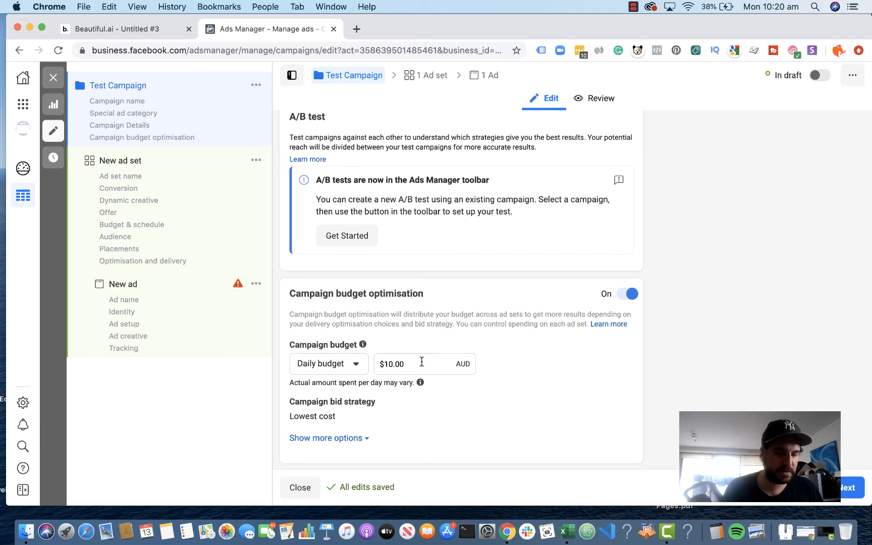
drag(405, 364, 374, 367)
text(30.00)
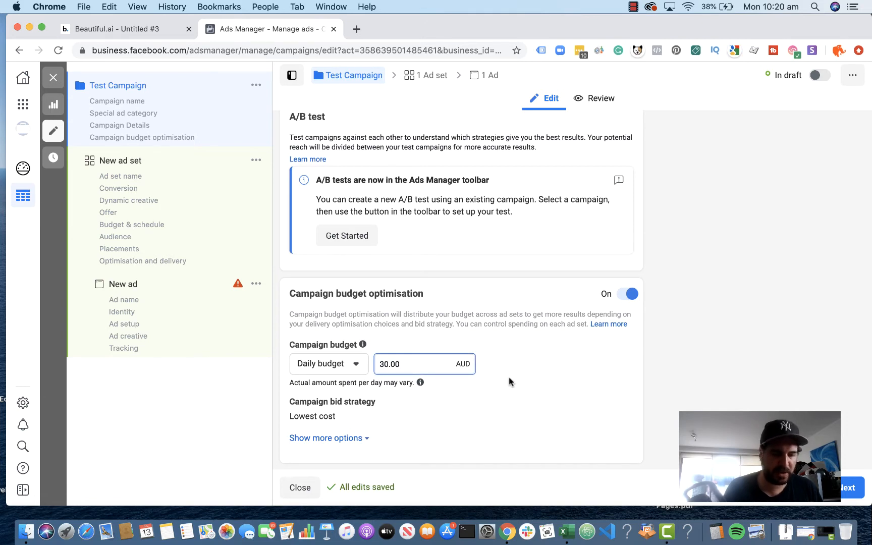
click(536, 376)
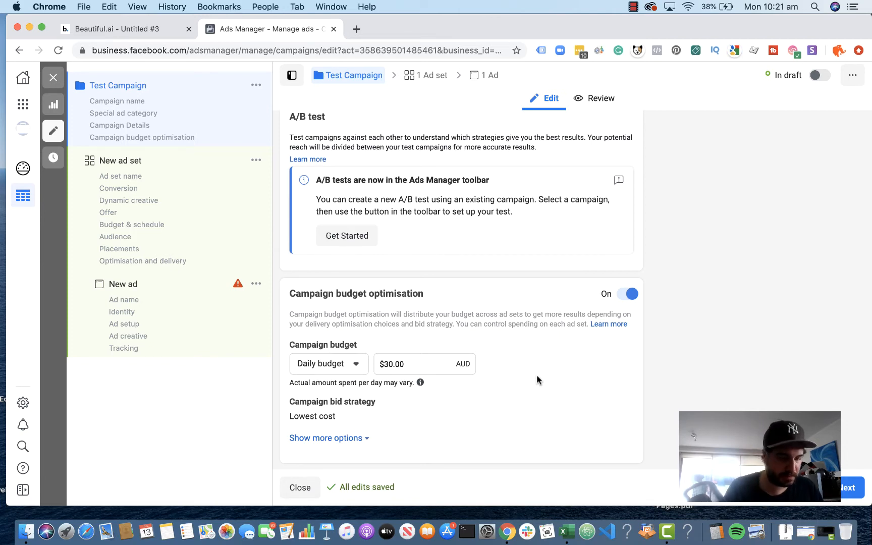
Step: Recheck the campaign-level settings and proceed to the settings of Test Campaign's ad set
scroll(528, 379, down, 1)
scroll(528, 383, up, 10)
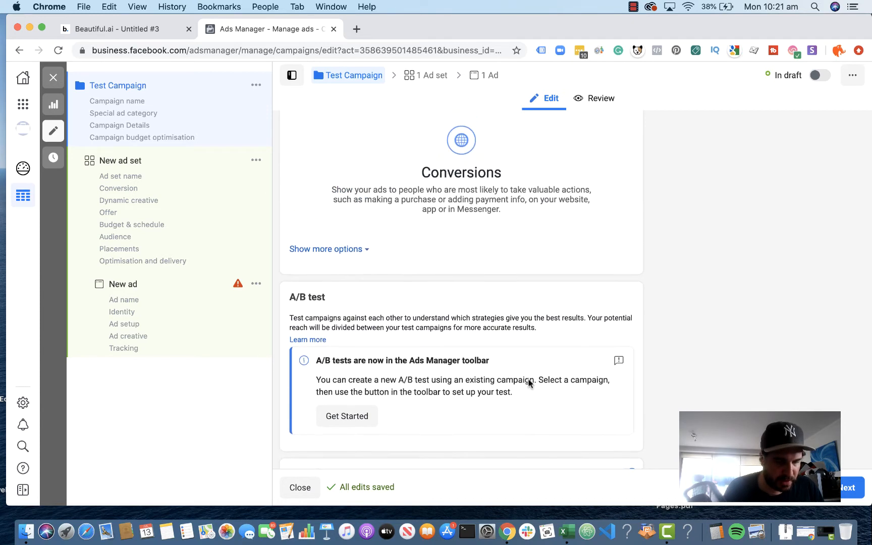
scroll(528, 384, up, 3)
scroll(528, 383, down, 4)
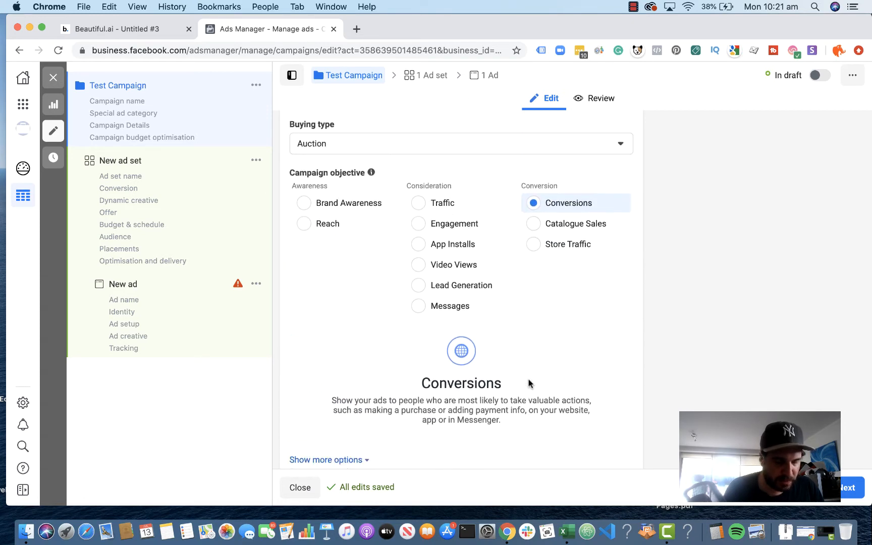
scroll(528, 384, down, 5)
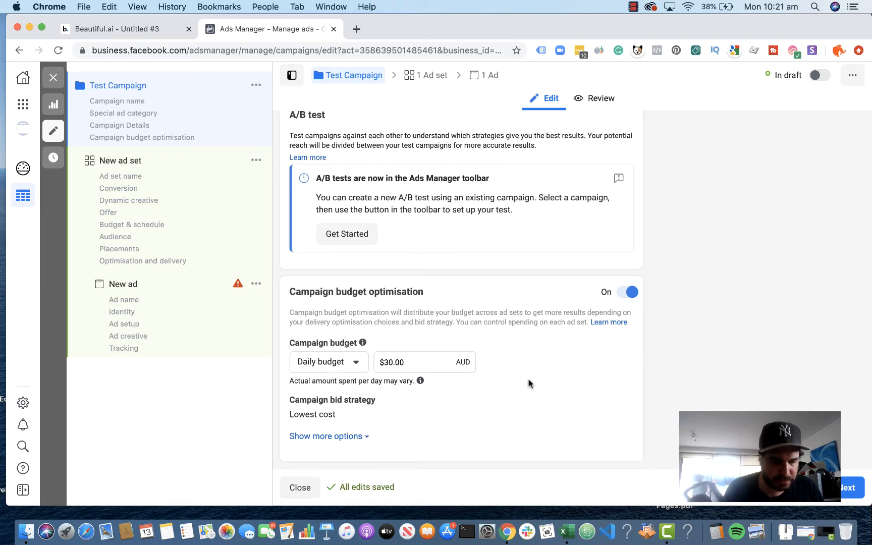
click(852, 487)
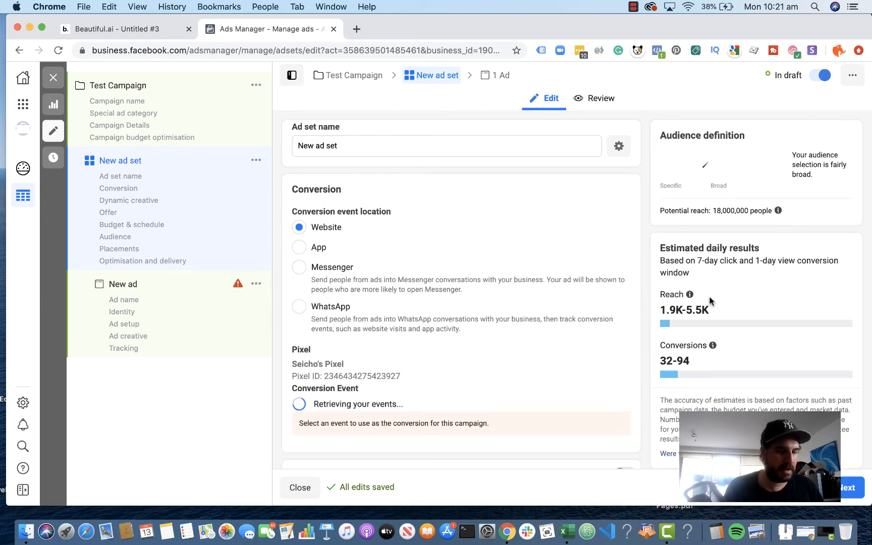
Step: Examine the pixel conversion events available for the ad set, from Schedule through Initiate checkout
scroll(709, 300, down, 5)
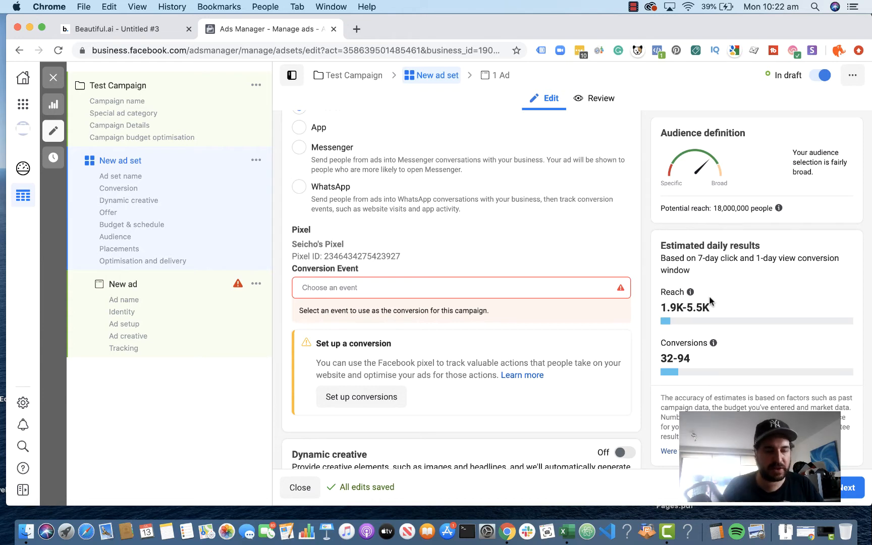
scroll(590, 307, down, 3)
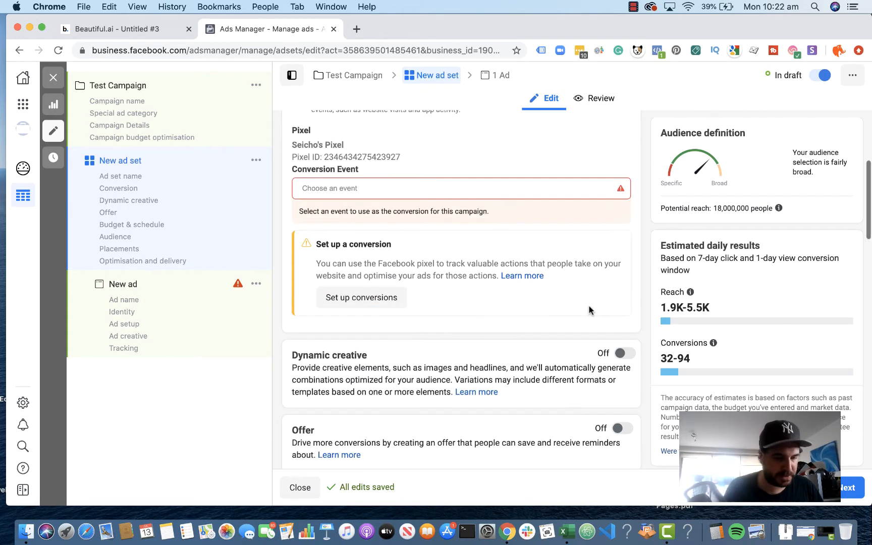
click(427, 195)
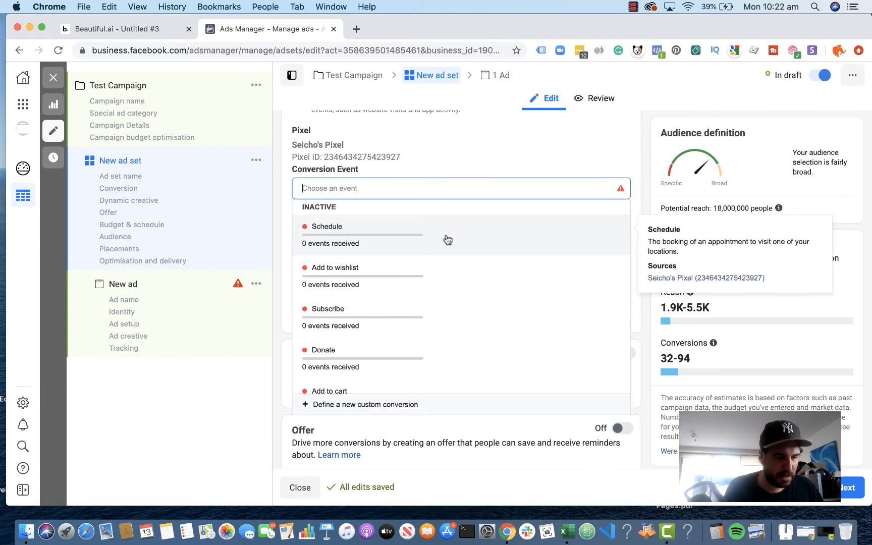
scroll(439, 272, down, 7)
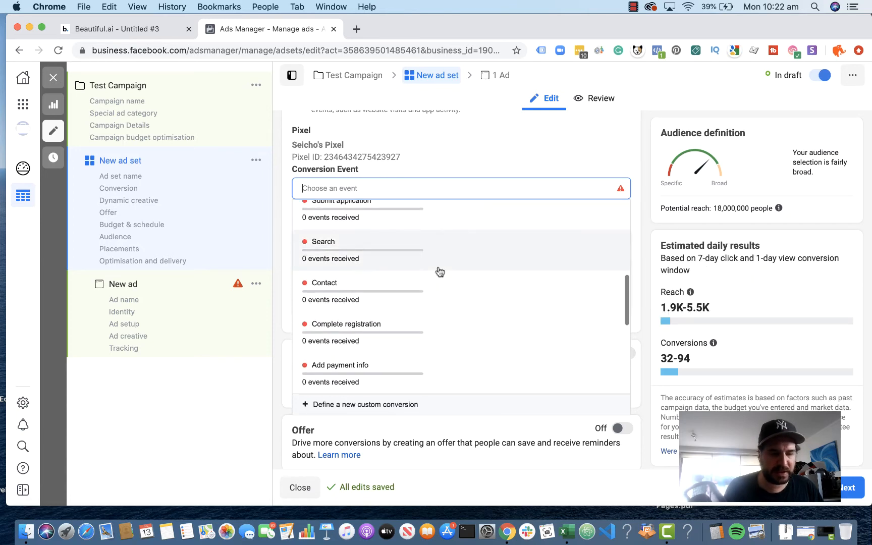
scroll(439, 272, down, 4)
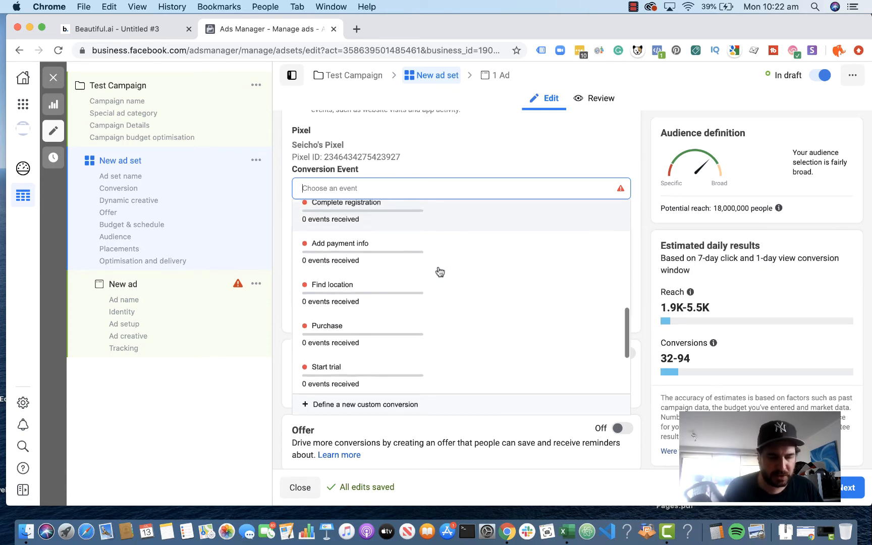
scroll(439, 272, down, 2)
scroll(439, 272, up, 2)
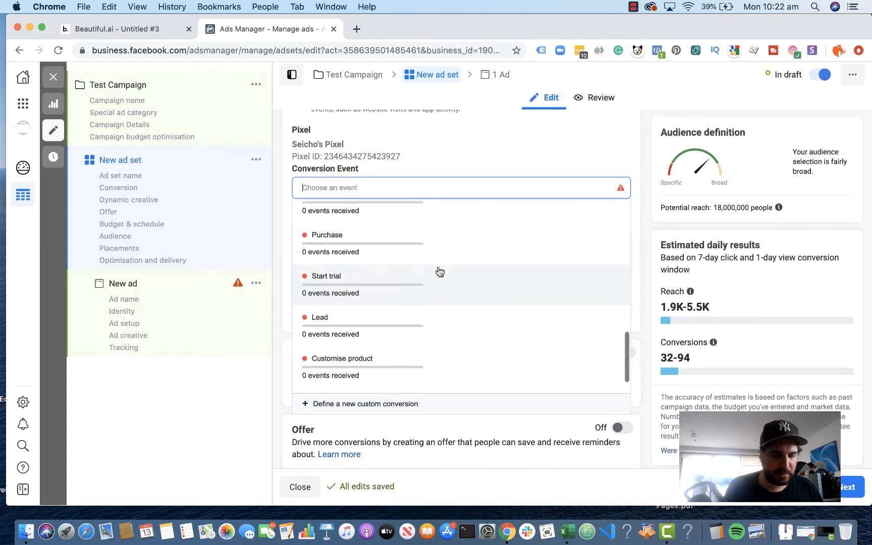
scroll(440, 272, up, 8)
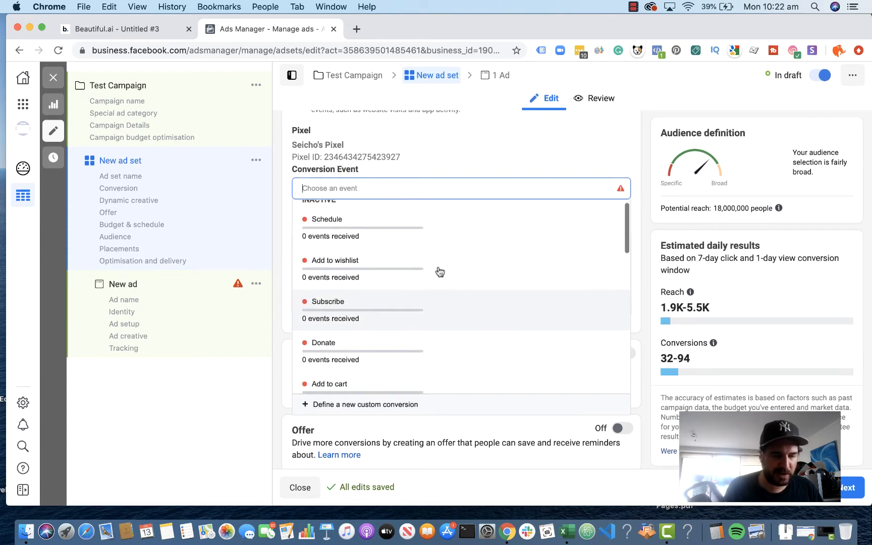
scroll(439, 272, down, 1)
scroll(440, 272, down, 1)
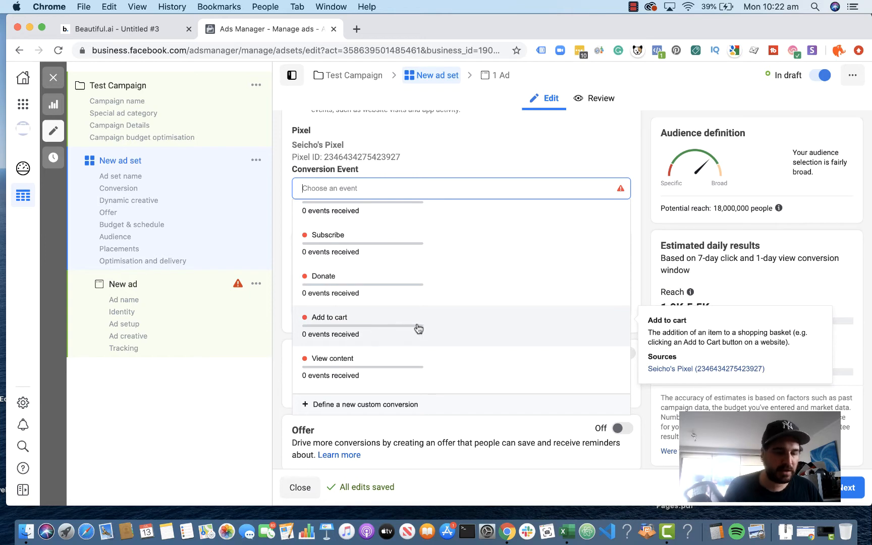
scroll(417, 327, down, 3)
scroll(416, 327, down, 5)
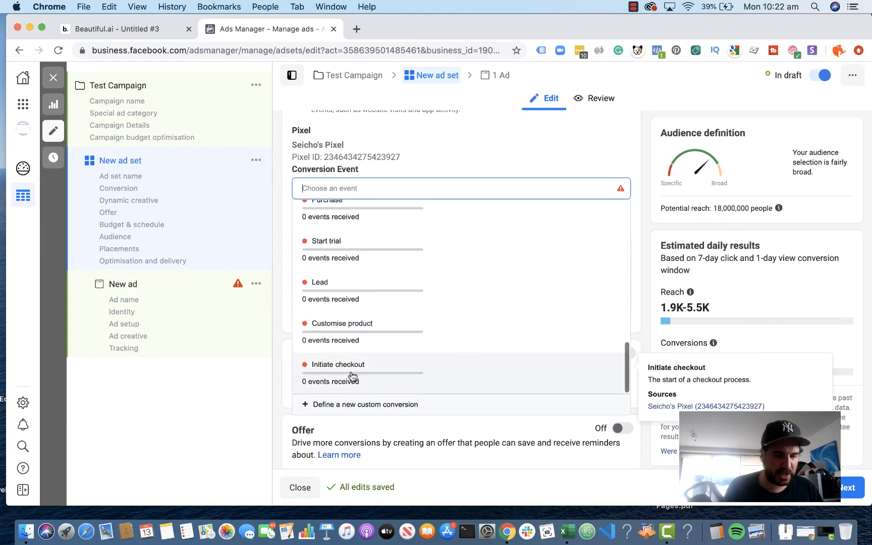
Step: Choose View content as the ad set's conversion event
scroll(392, 329, up, 3)
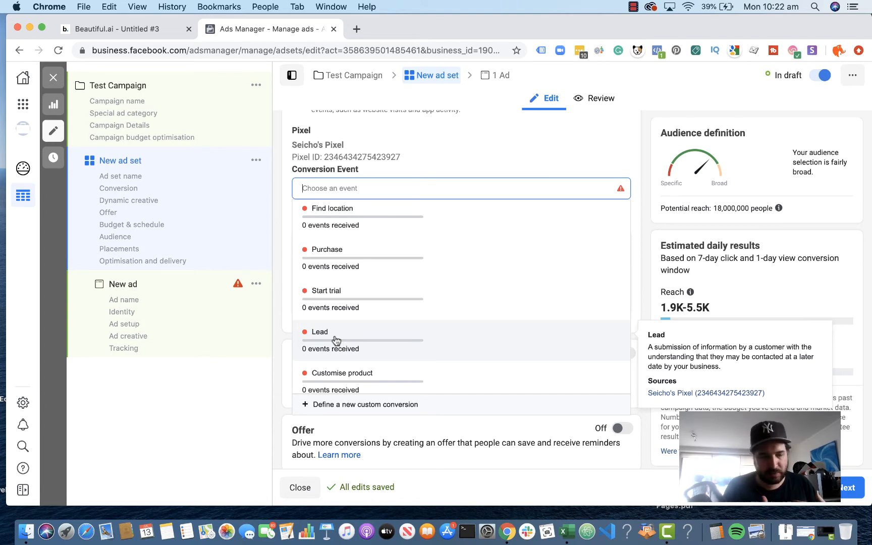
scroll(353, 306, up, 5)
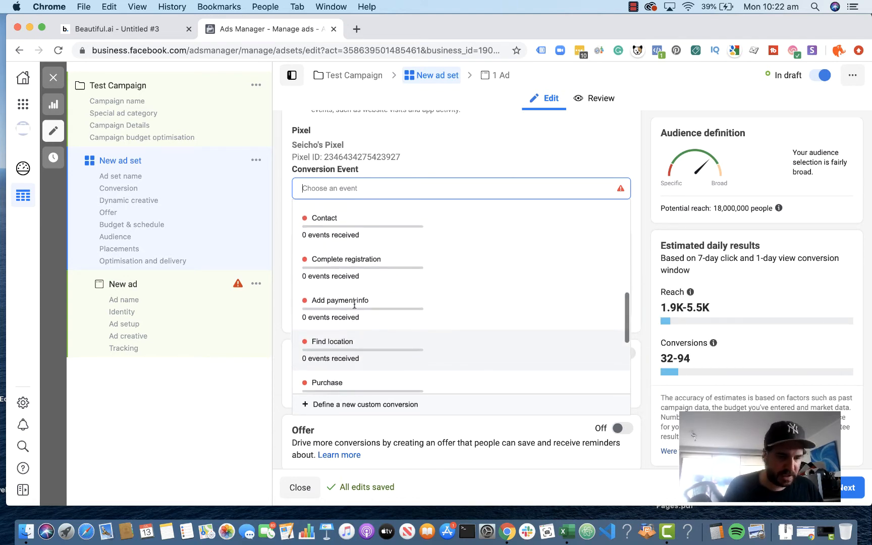
scroll(355, 305, up, 4)
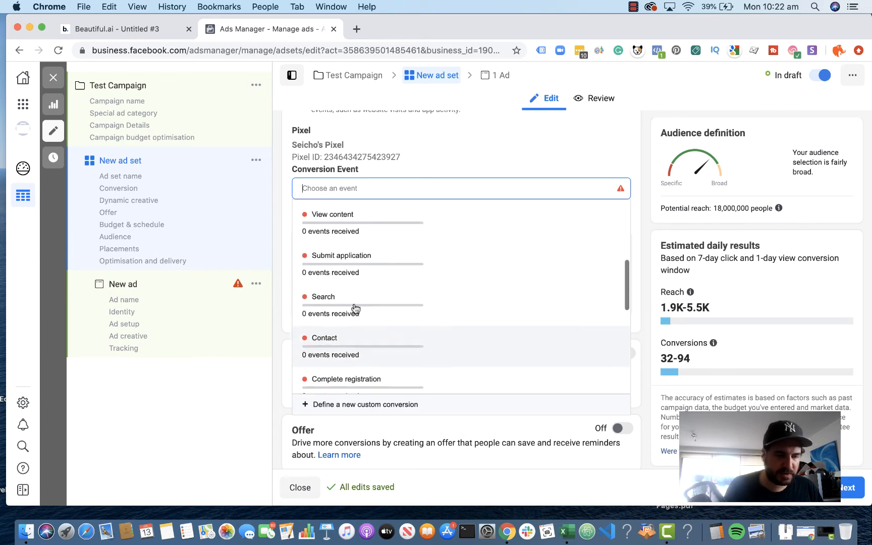
scroll(355, 308, up, 4)
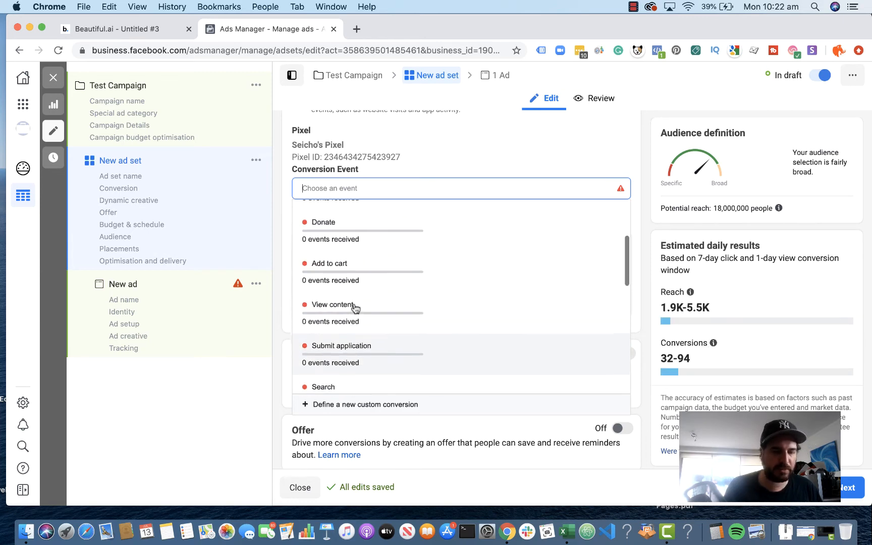
mouse_move(354, 307)
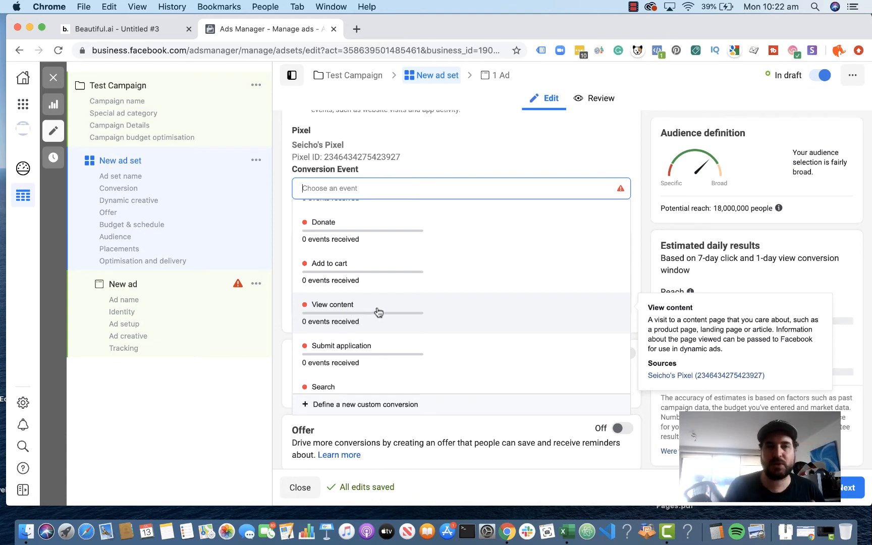
click(346, 320)
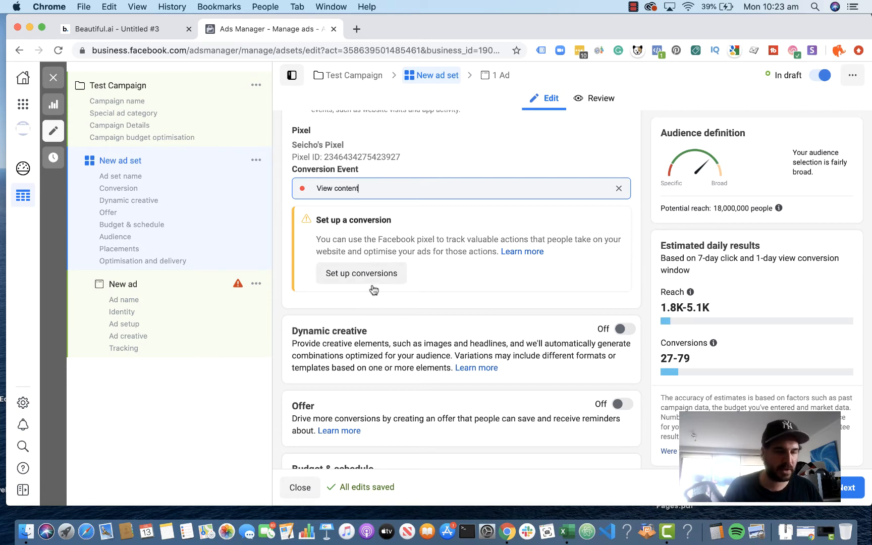
Step: Clear the ad set's chosen conversion event and select Add to cart instead
click(434, 188)
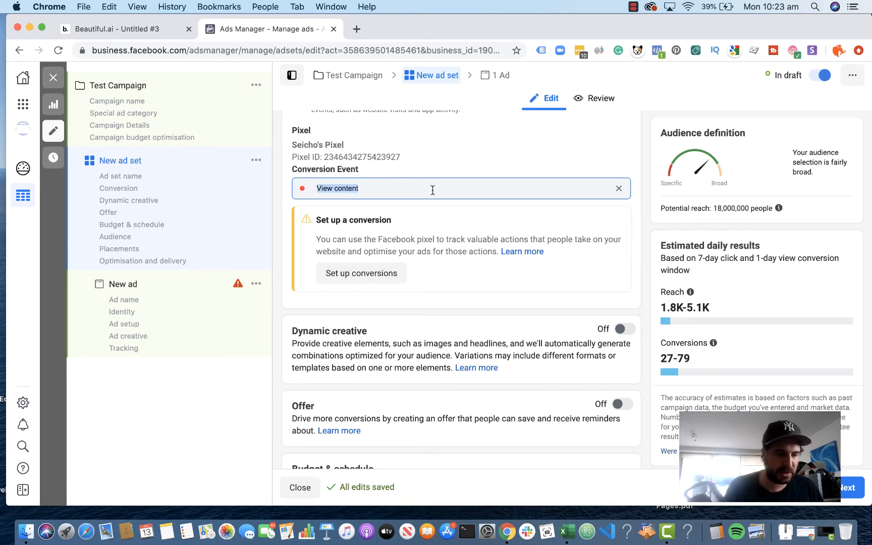
click(619, 189)
click(543, 190)
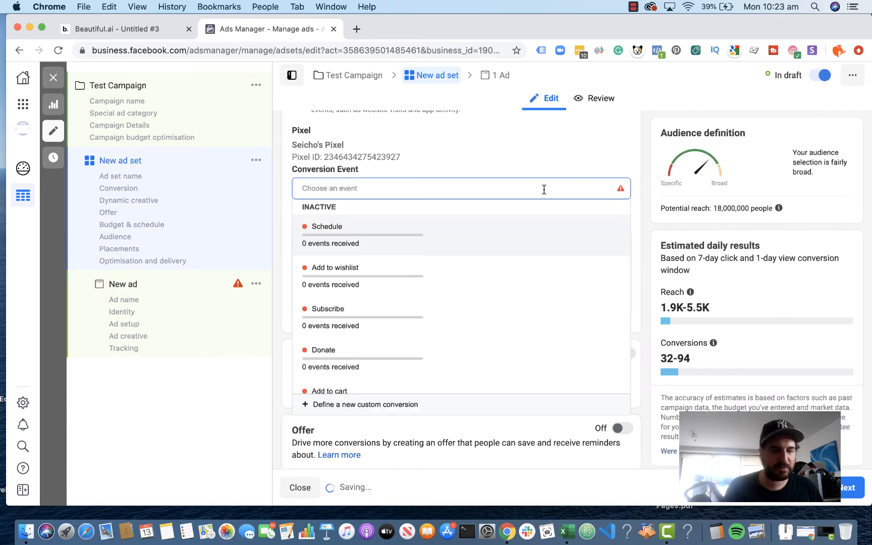
scroll(505, 313, down, 2)
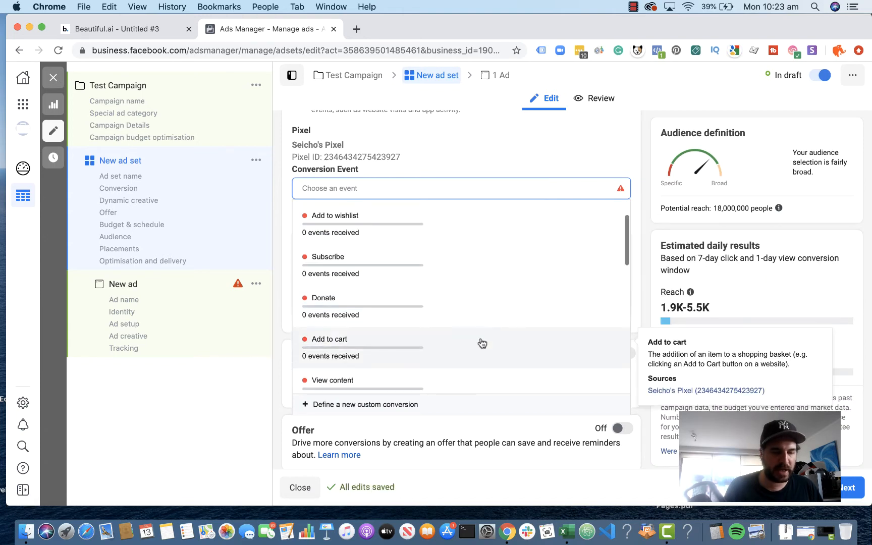
click(460, 347)
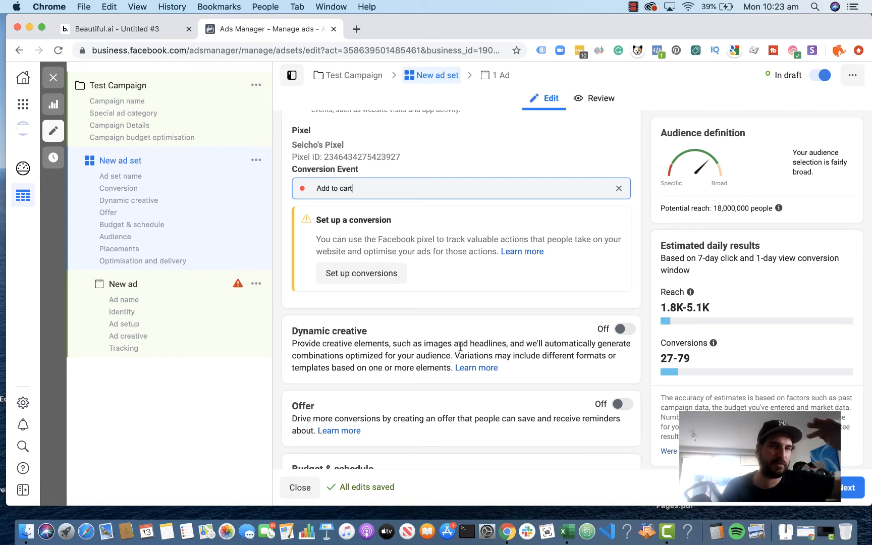
Step: Replace the ad set's conversion event with Initiate checkout
click(425, 187)
click(618, 188)
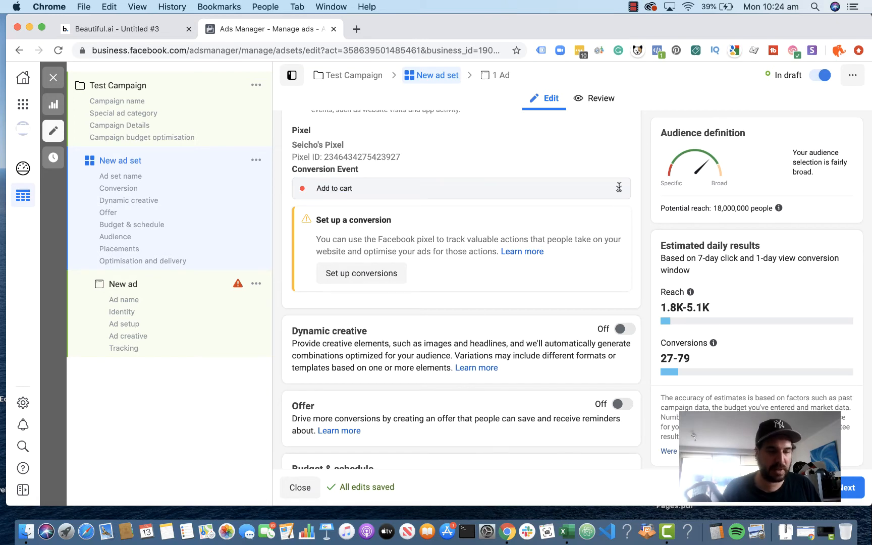
scroll(444, 288, down, 10)
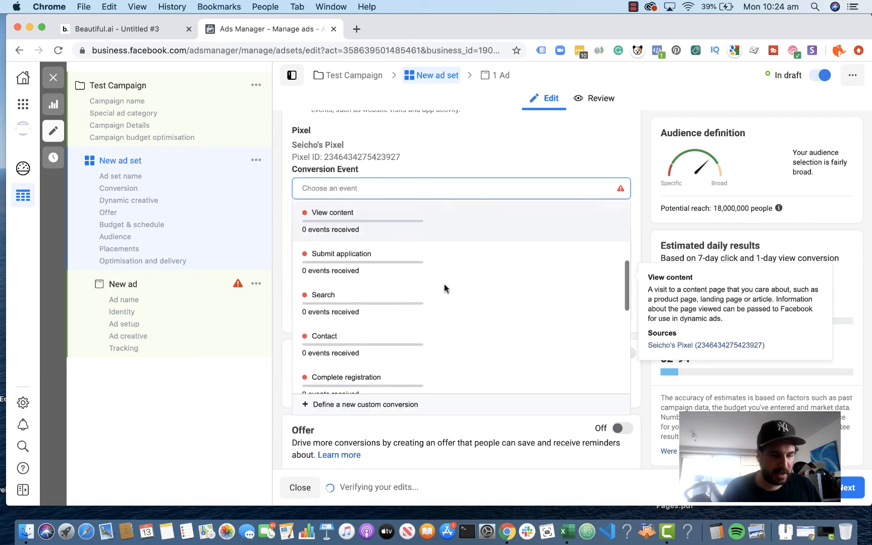
scroll(444, 288, down, 6)
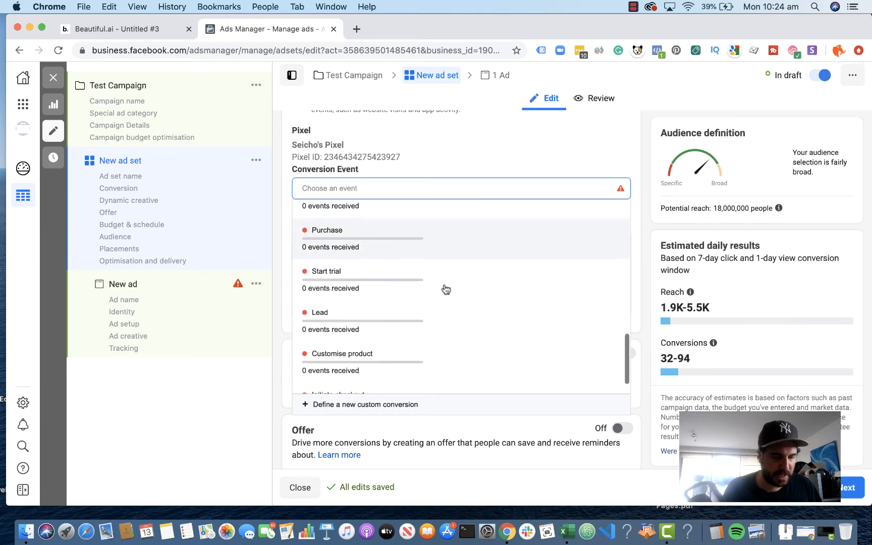
click(372, 364)
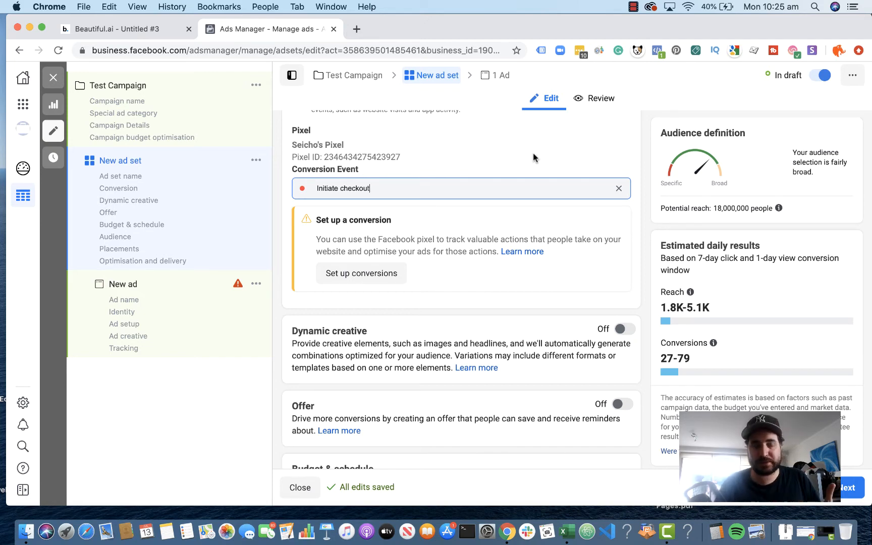
Step: Clear the ad set's current conversion event and choose Purchase from the pixel events
triple_click(446, 189)
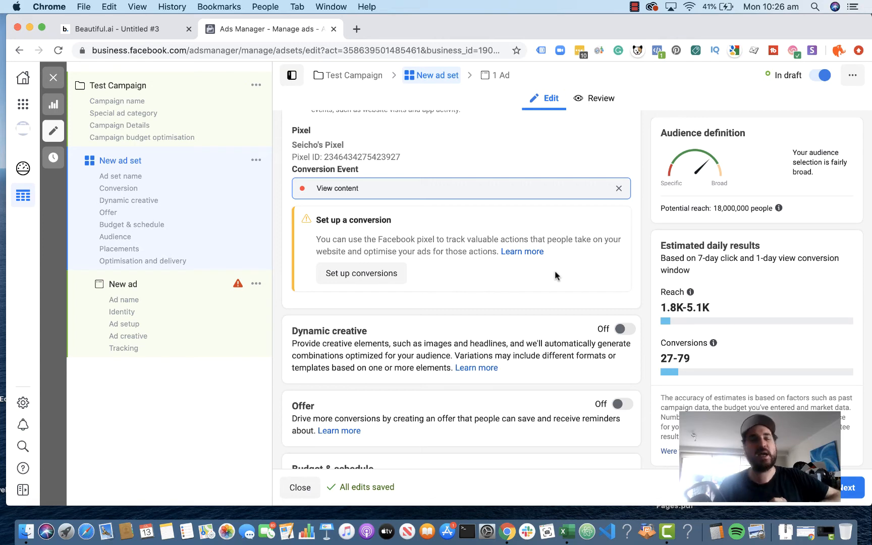
click(618, 188)
scroll(461, 331, down, 6)
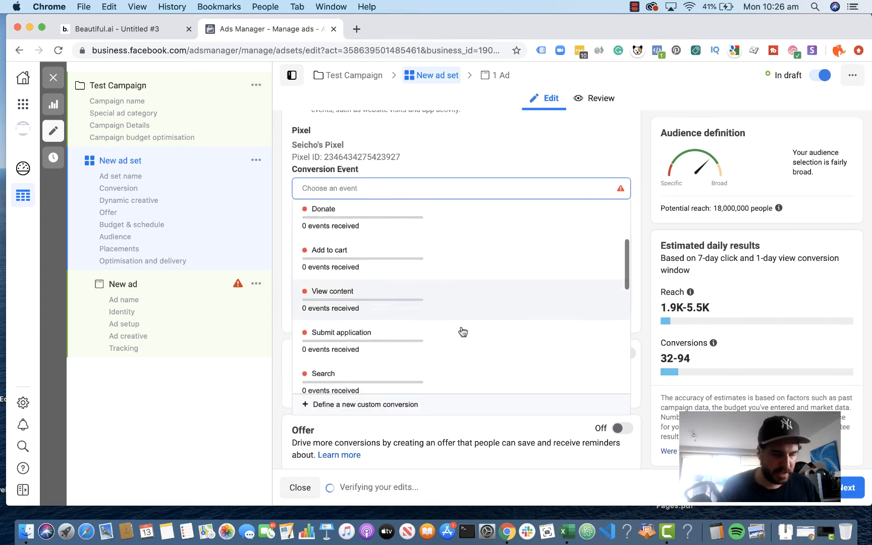
scroll(461, 329, down, 3)
scroll(461, 328, up, 3)
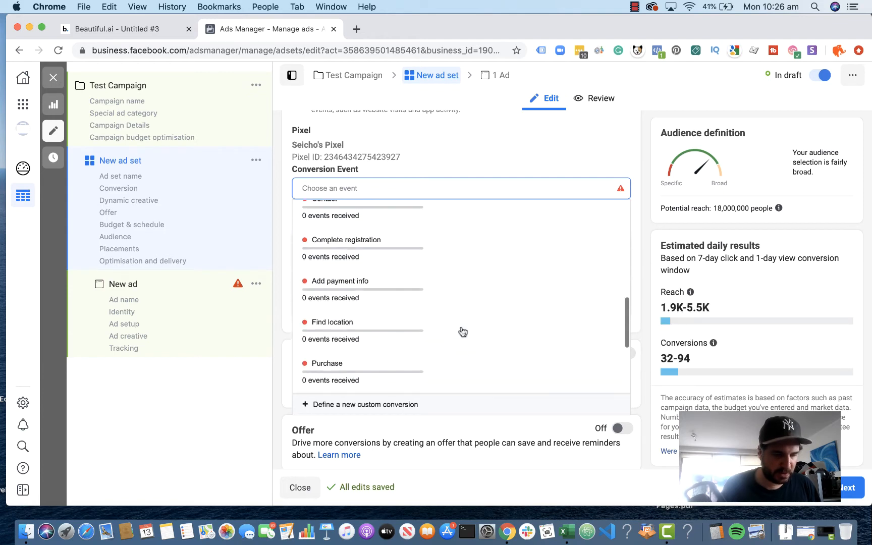
scroll(461, 329, down, 4)
scroll(462, 332, up, 3)
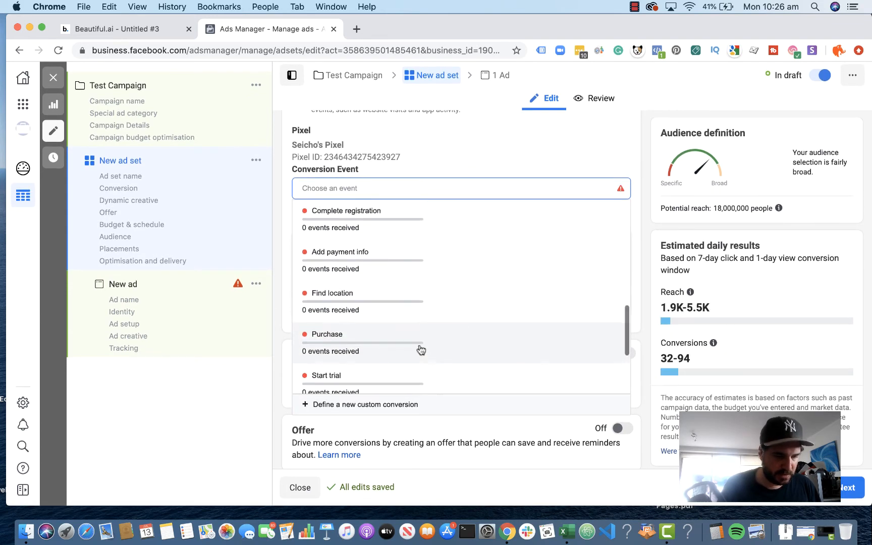
click(410, 347)
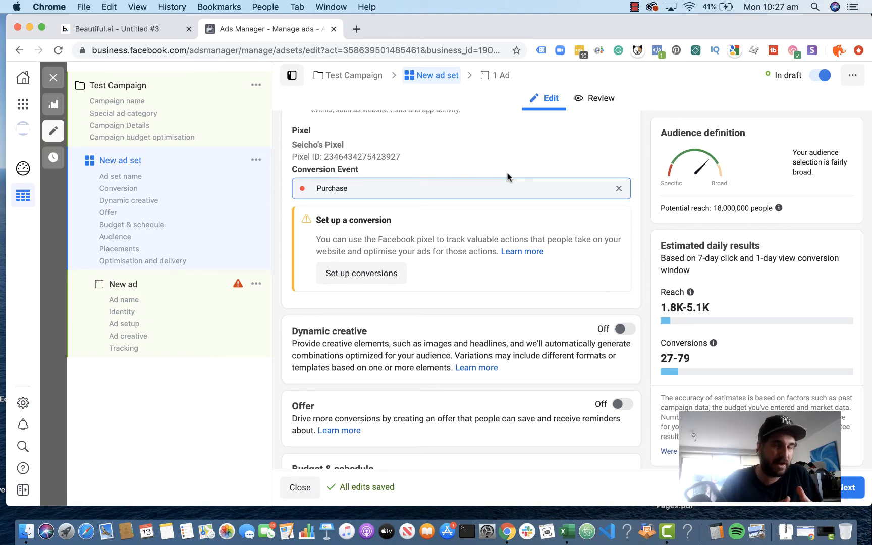
Step: Switch to the Beautiful.ai presentation and advance from Types Of Events to the Facebook Ads Funnel slide
key(ctrl+shift+Tab)
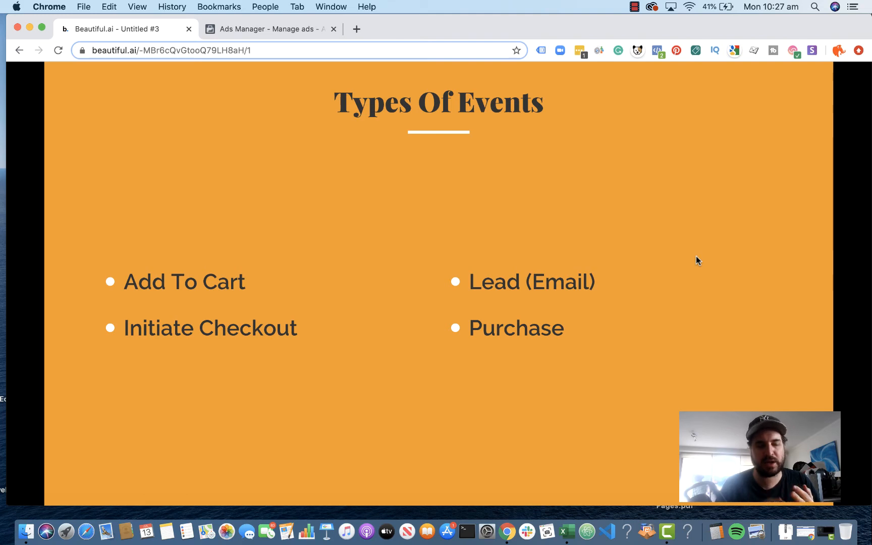
key(Right)
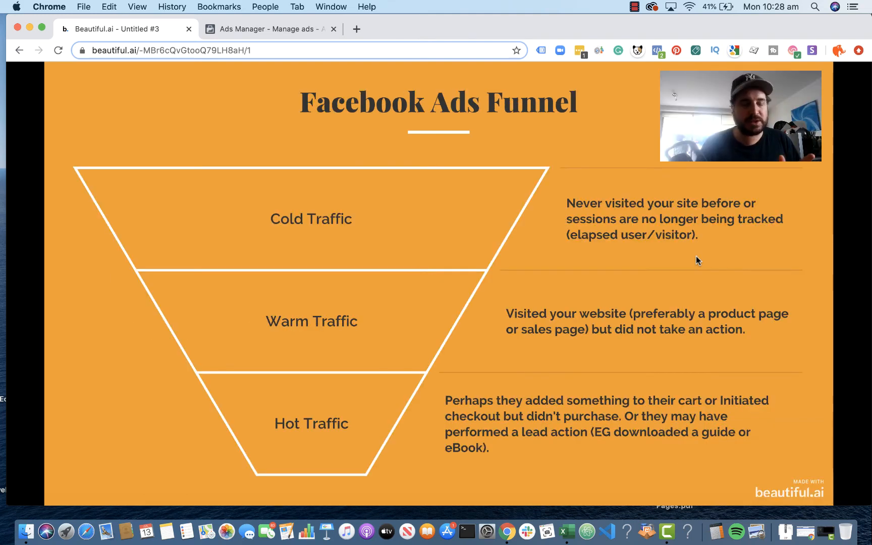
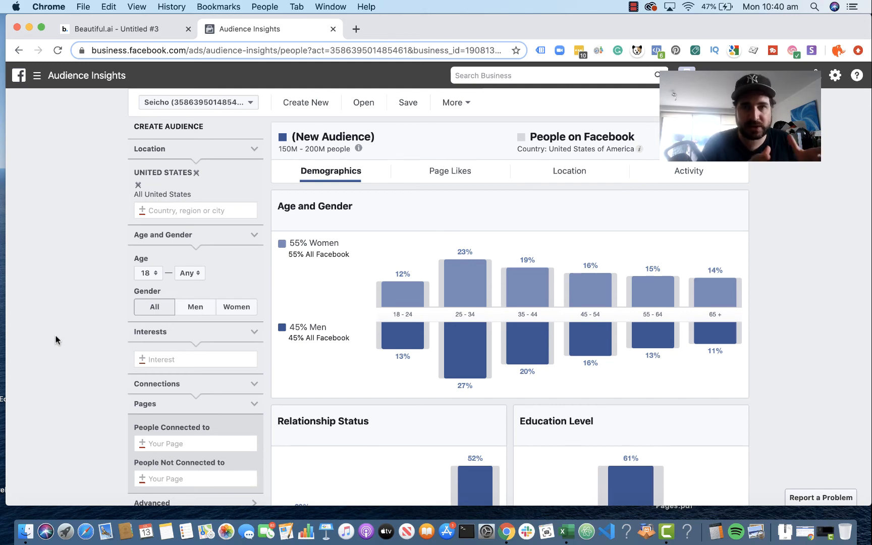
Step: Add GNC (shop) as an interest for the new United States audience
scroll(230, 181, down, 1)
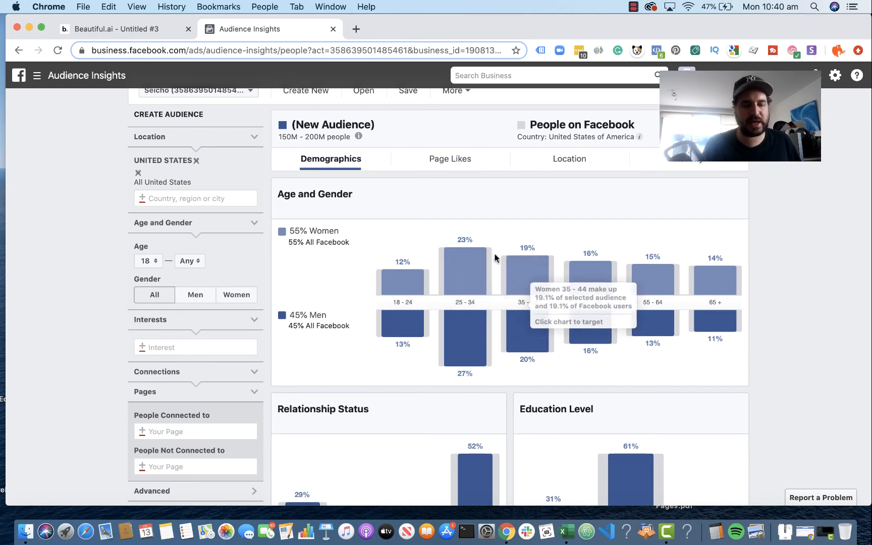
scroll(365, 426, down, 3)
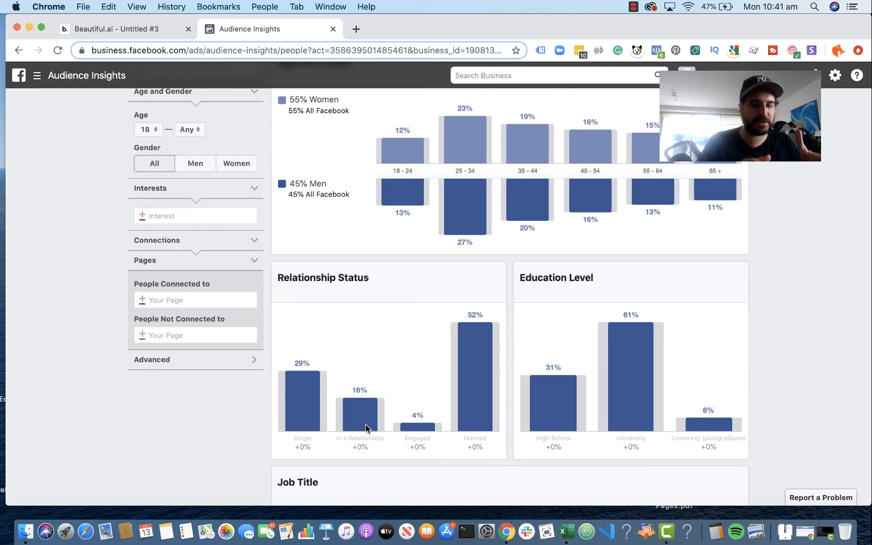
scroll(365, 425, up, 2)
click(199, 310)
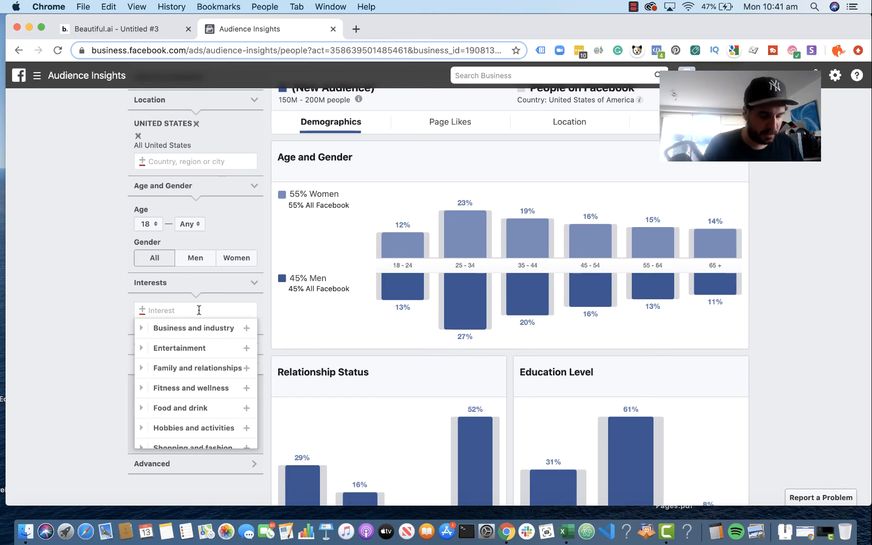
text(gnc)
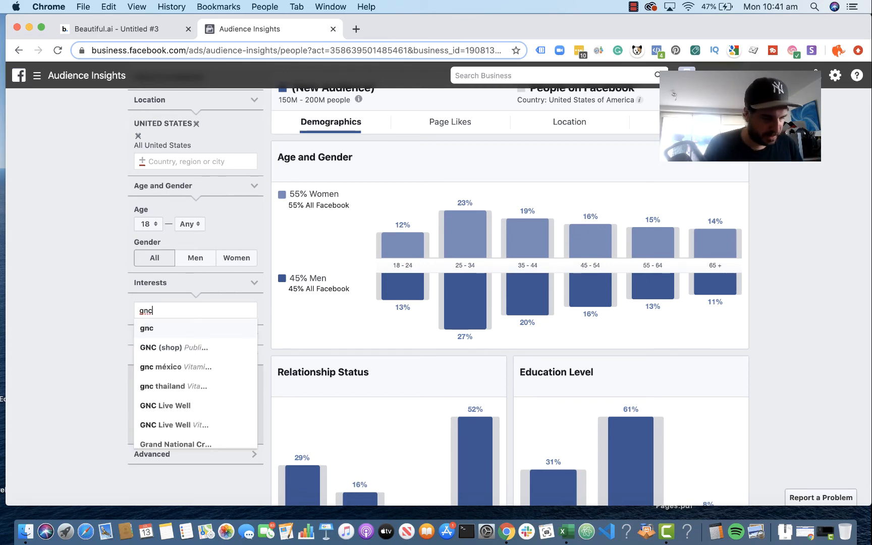
click(198, 348)
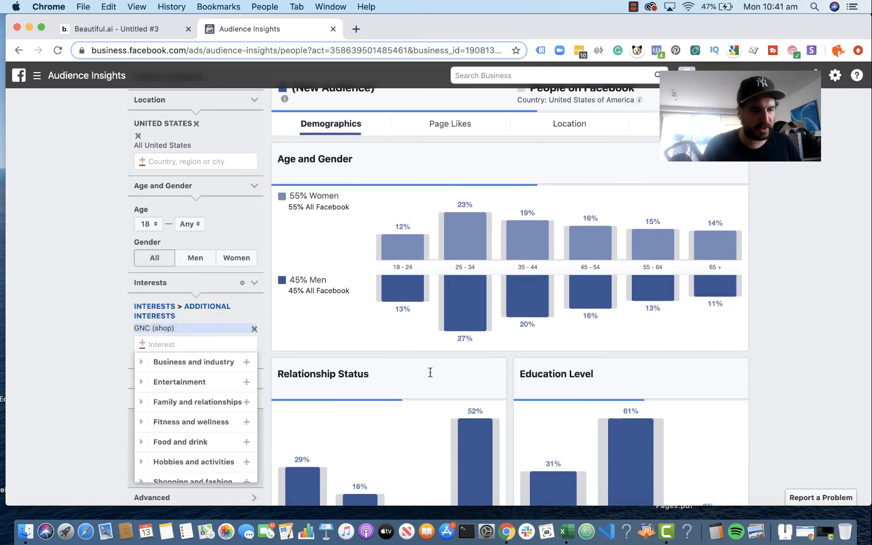
click(819, 308)
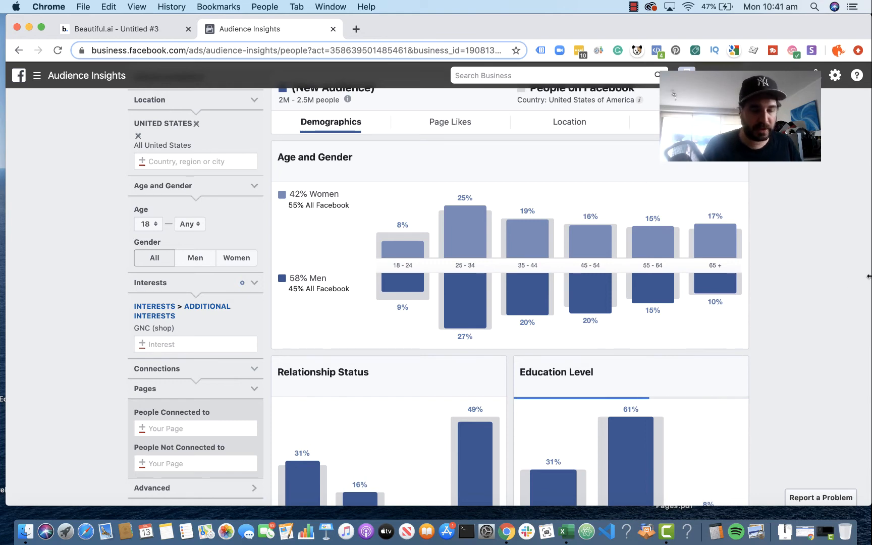
Step: Examine the GNC audience's age and gender, relationship status and education level charts against all Facebook users
scroll(560, 233, up, 2)
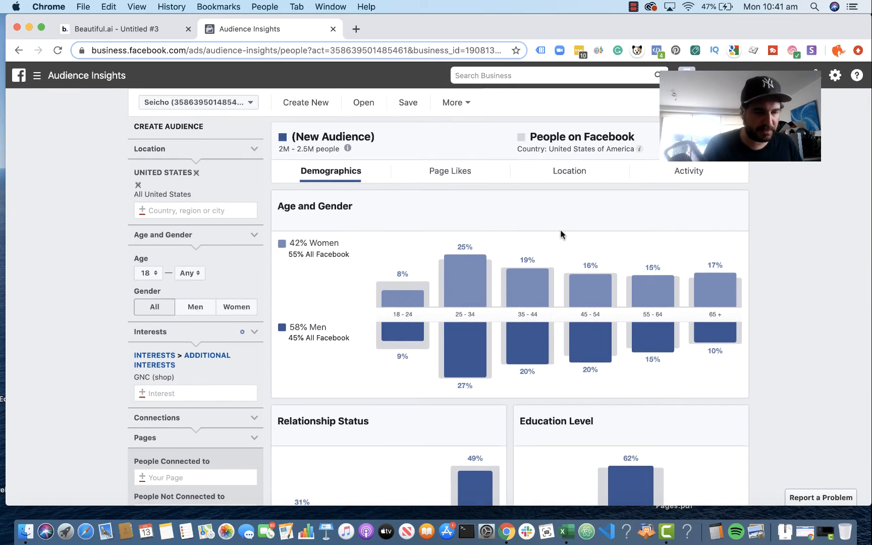
scroll(560, 233, down, 4)
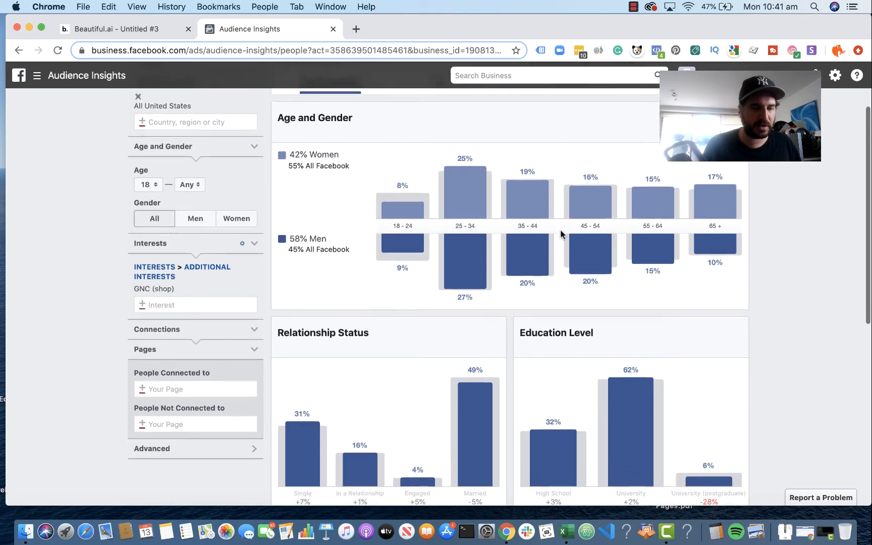
scroll(560, 233, down, 7)
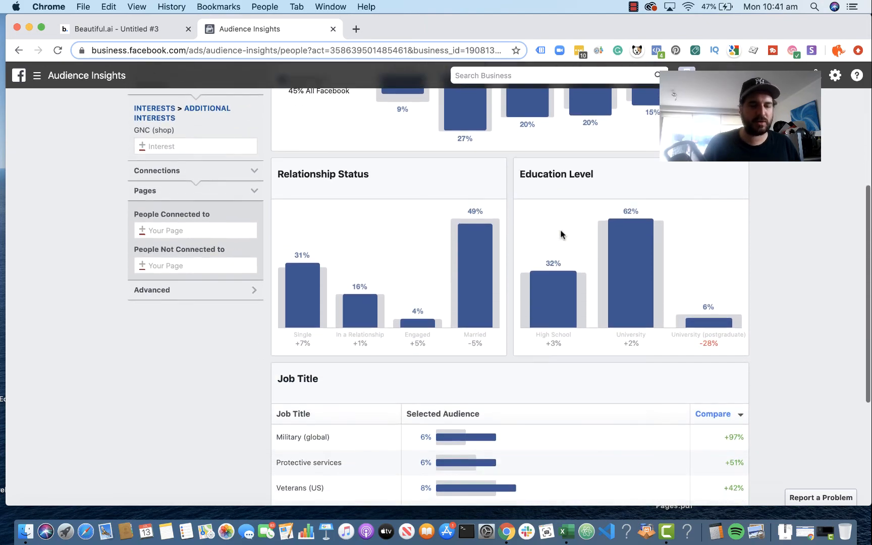
scroll(560, 234, down, 4)
scroll(560, 233, up, 17)
scroll(560, 233, down, 5)
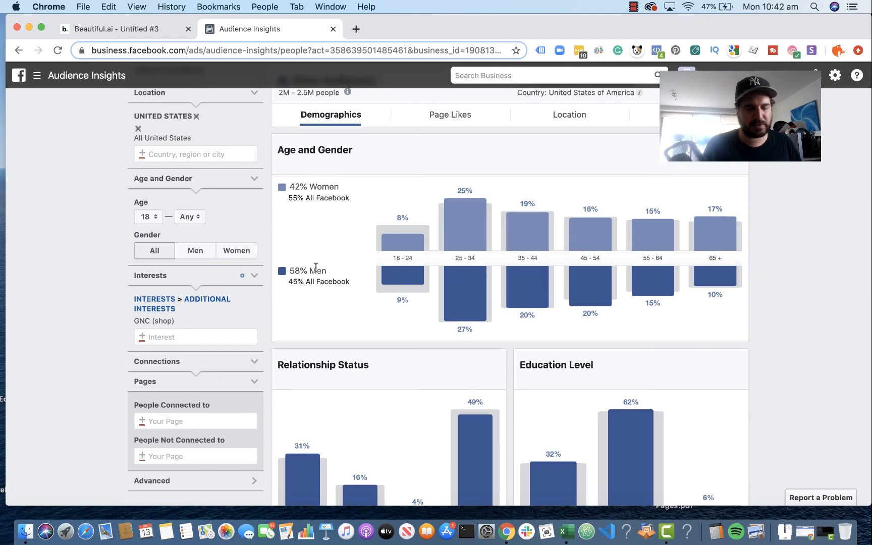
scroll(348, 349, down, 1)
scroll(347, 346, up, 1)
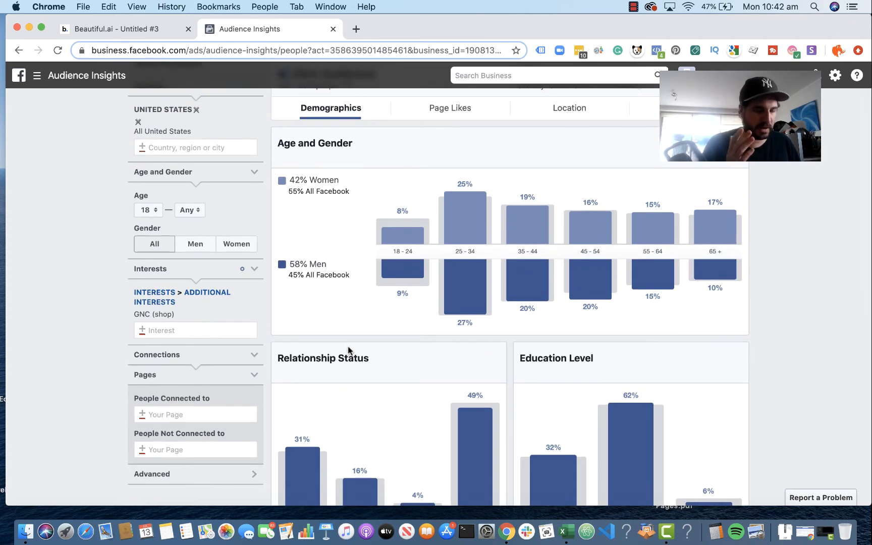
scroll(347, 346, down, 3)
mouse_move(474, 346)
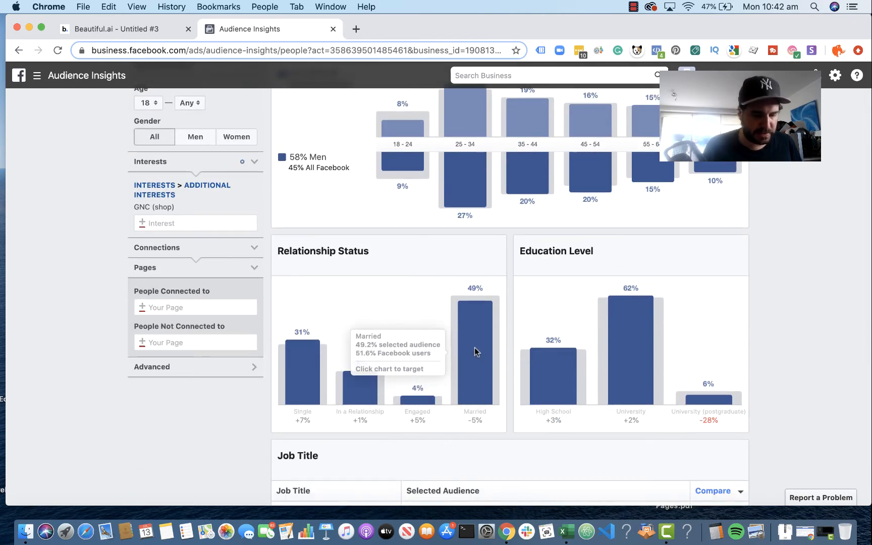
mouse_move(293, 361)
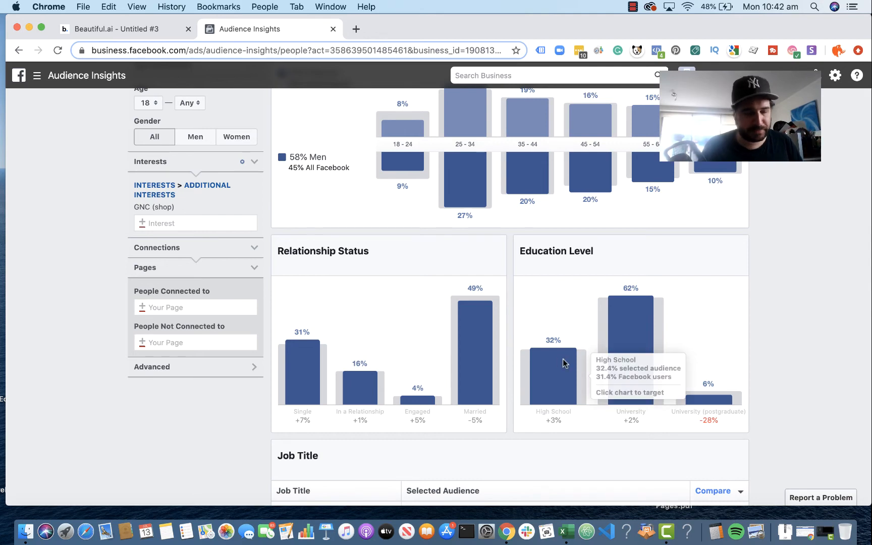
scroll(563, 366, down, 1)
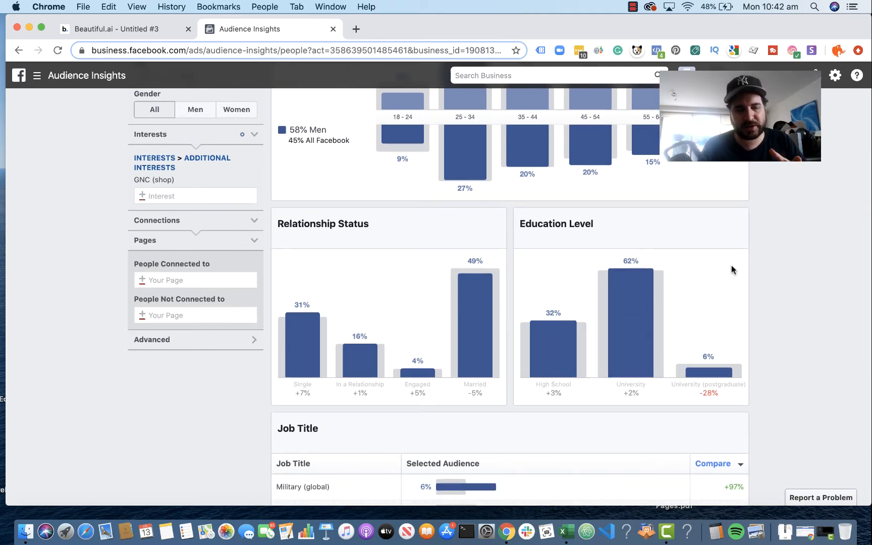
mouse_move(632, 293)
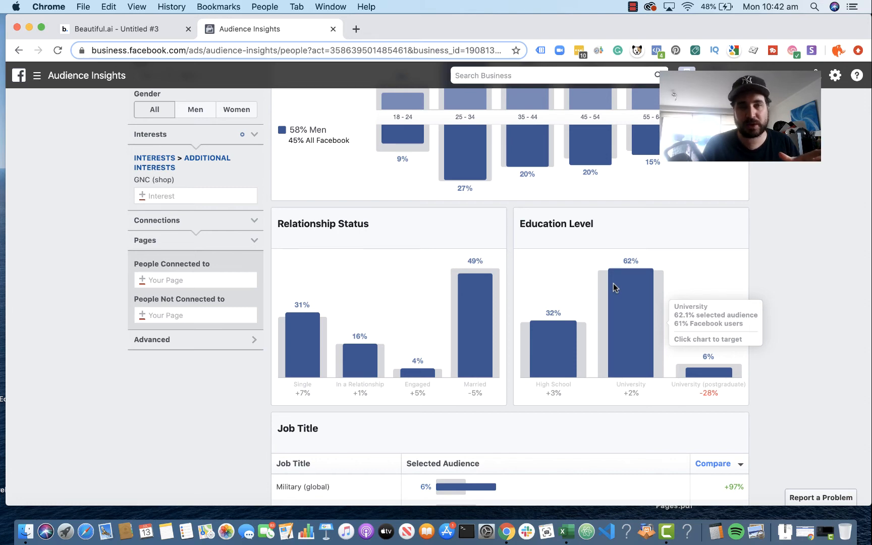
Step: Review the audience's Job Title breakdown and how each occupation compares with Facebook overall
scroll(613, 284, down, 3)
scroll(613, 283, down, 1)
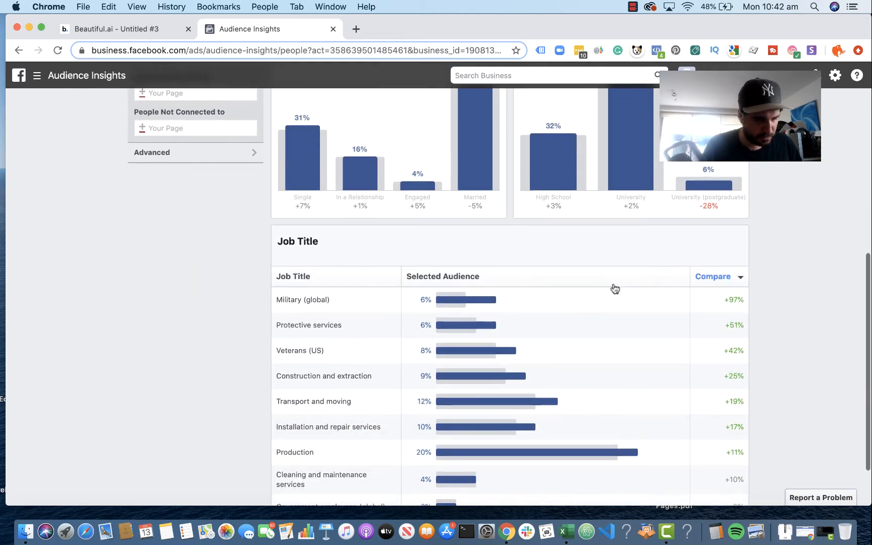
scroll(614, 286, down, 1)
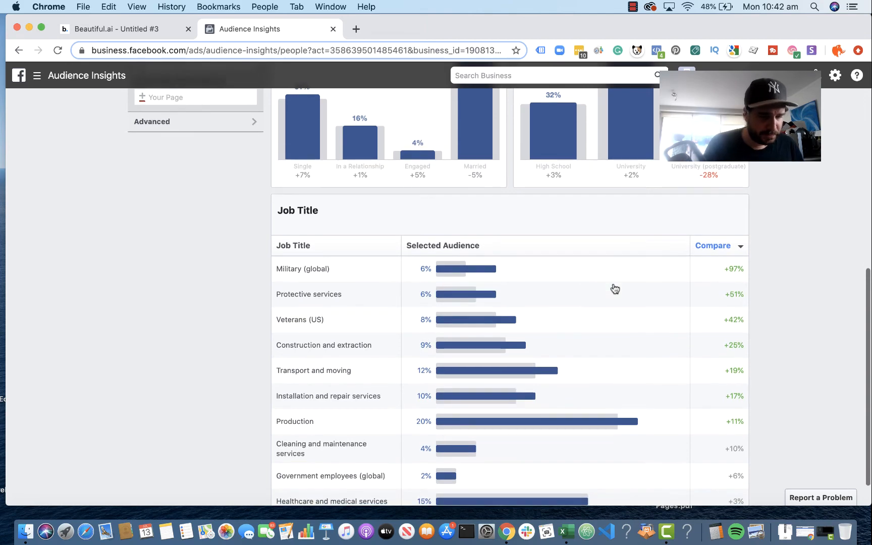
scroll(613, 288, down, 1)
scroll(614, 288, down, 1)
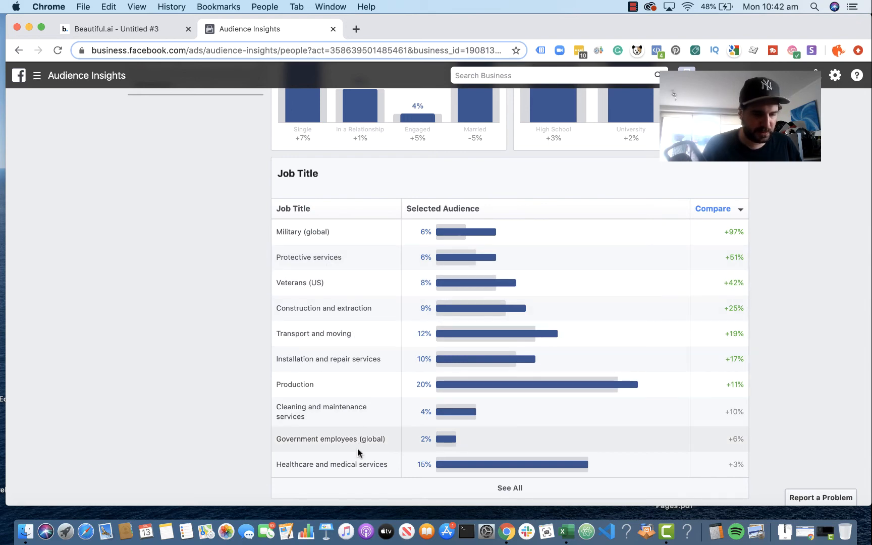
Step: Show the audience's Page Likes, search Google for the public figure Dr. Jim Stoppani in a new tab, and open his website
scroll(392, 330, up, 15)
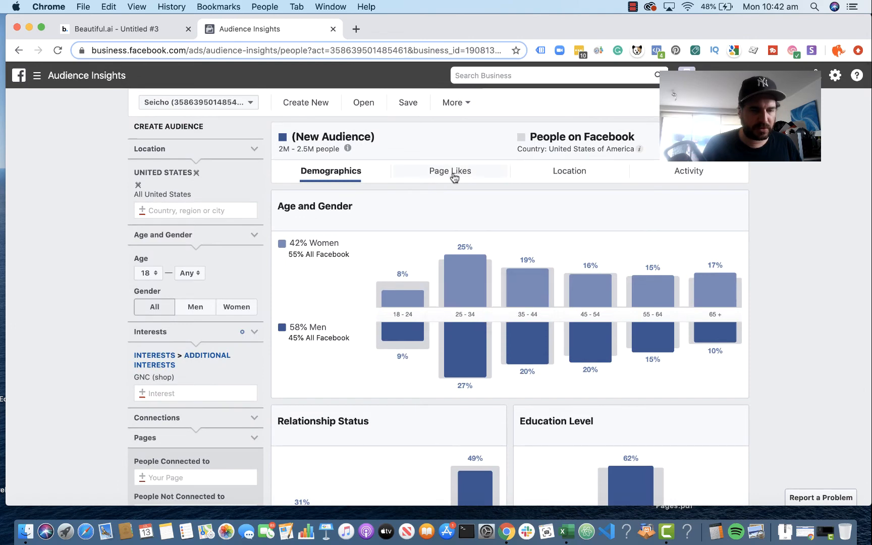
click(454, 173)
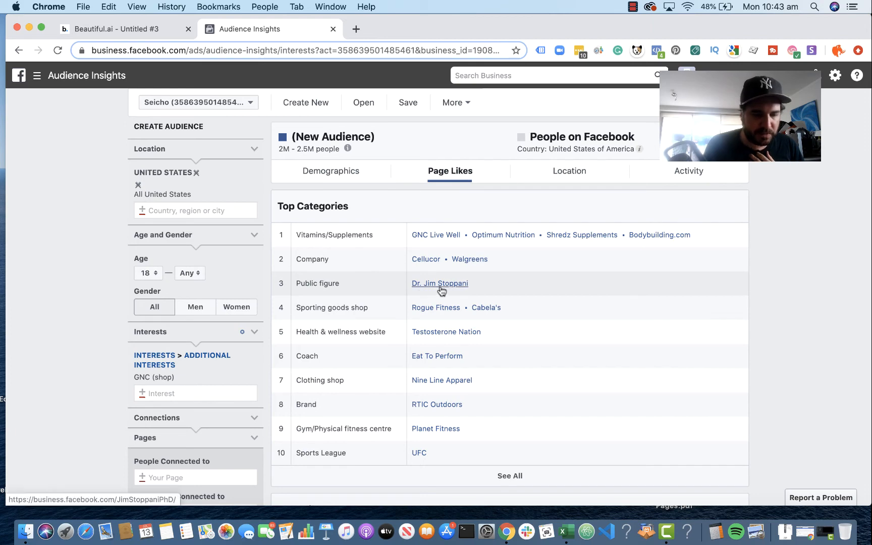
drag(477, 288, 426, 280)
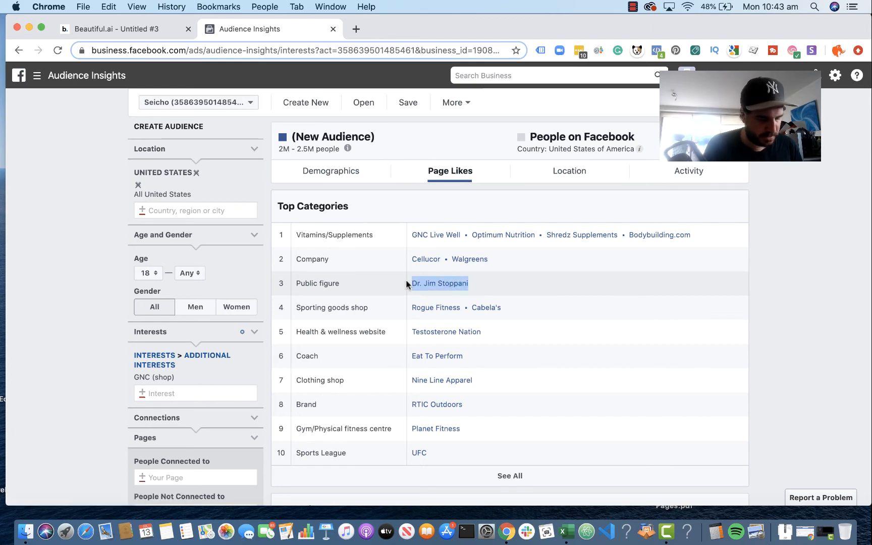
click(356, 29)
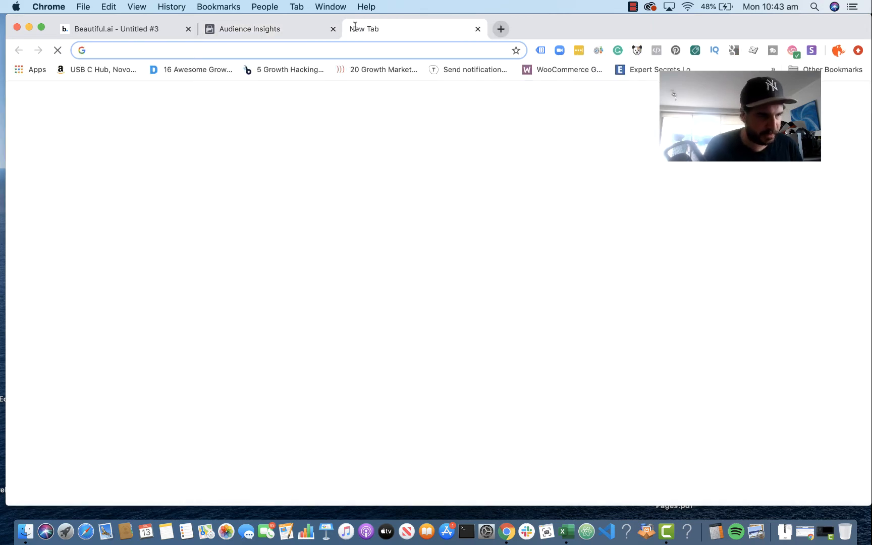
text(Dr. Jim Stoppani)
key(Return)
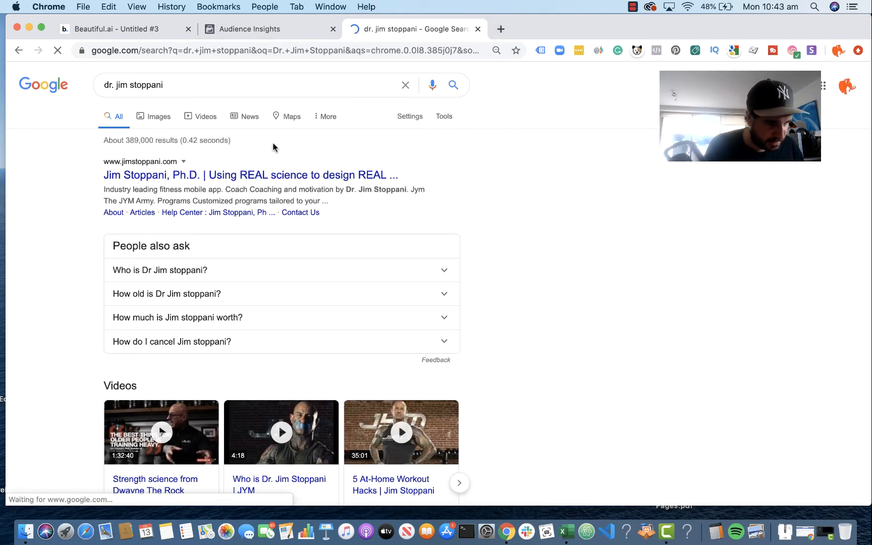
click(263, 177)
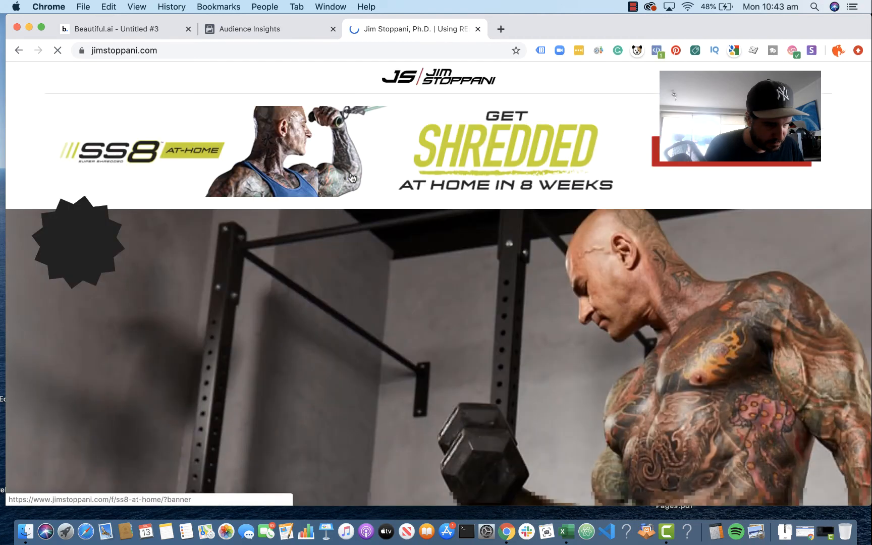
Step: Look over the jimstoppani.com homepage and close it to return to the audience's Page Likes
scroll(411, 252, down, 2)
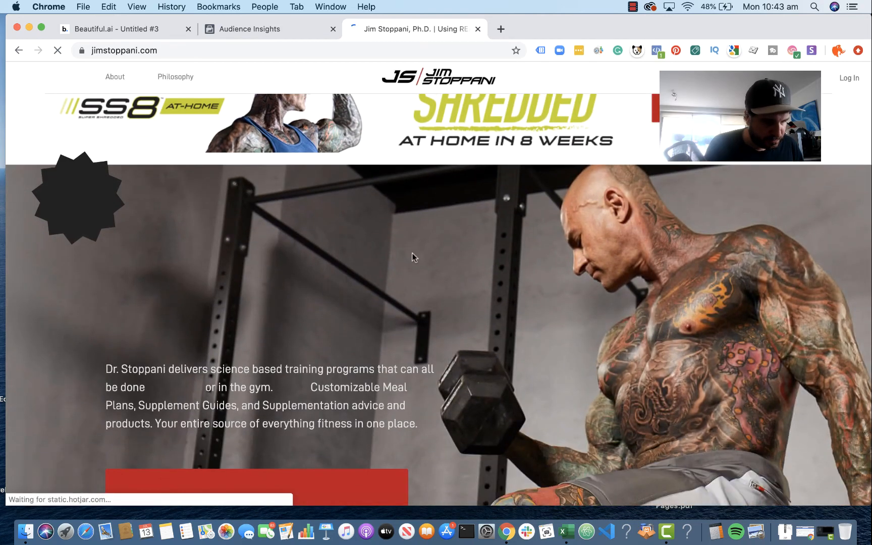
scroll(411, 253, down, 4)
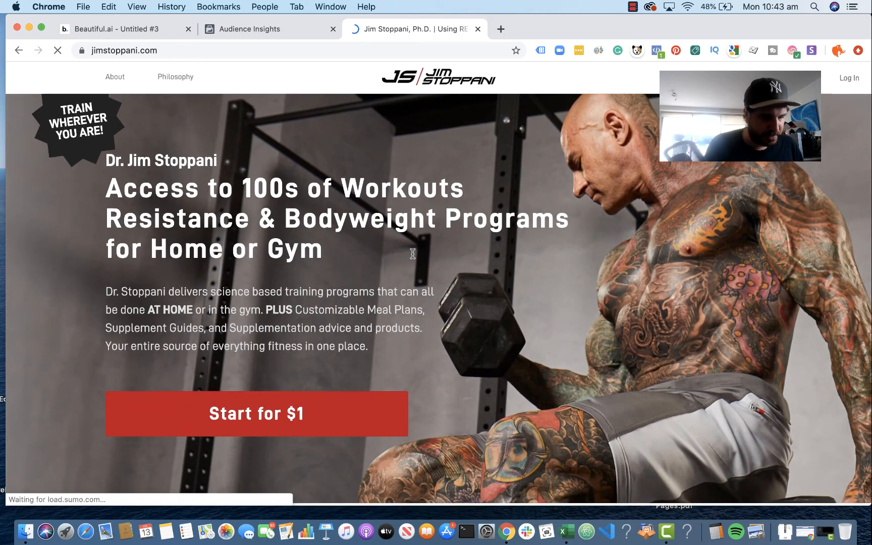
scroll(411, 253, up, 6)
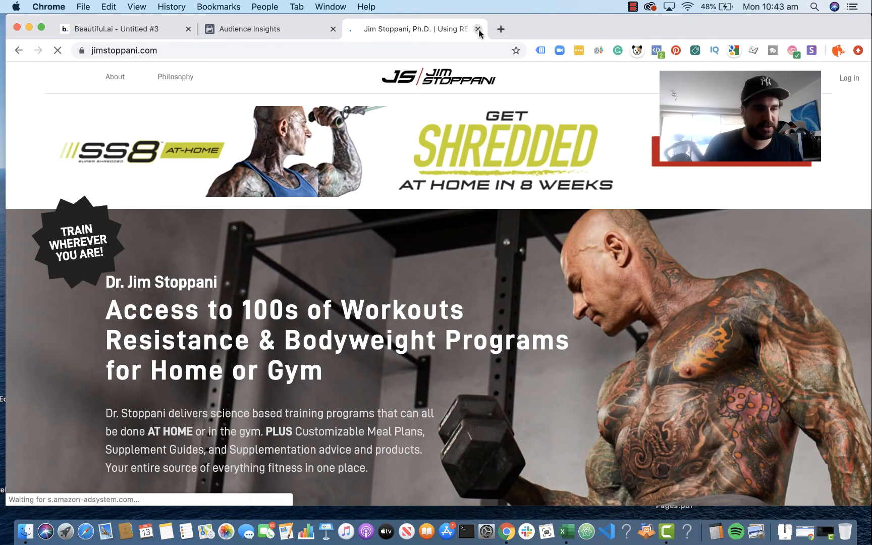
click(478, 30)
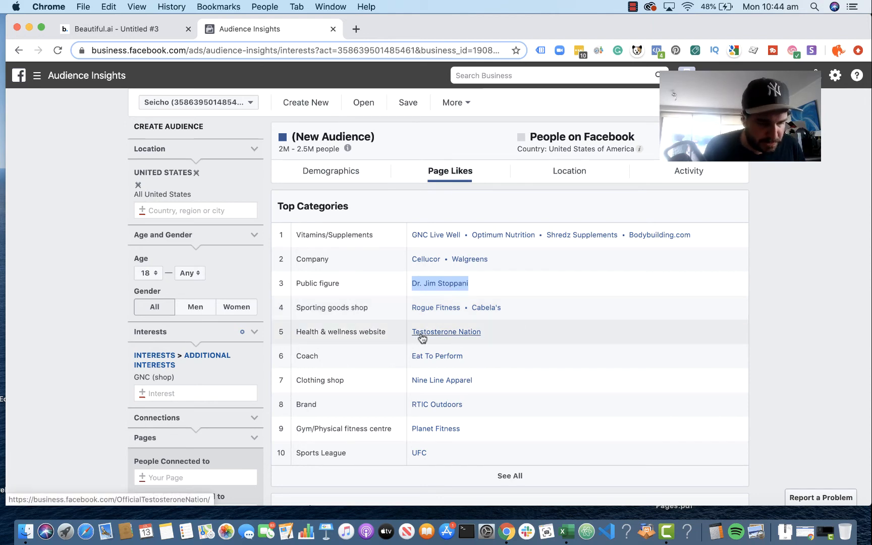
Step: Look up the liked page Testosterone Nation on Google, view the T Nation website, and close it
drag(490, 331, 410, 331)
key(super+c)
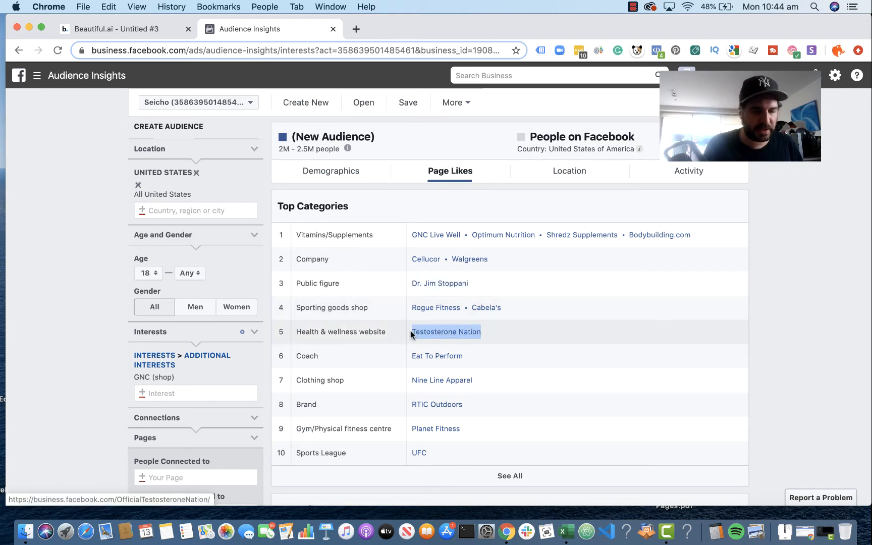
click(356, 29)
key(super+v)
key(Return)
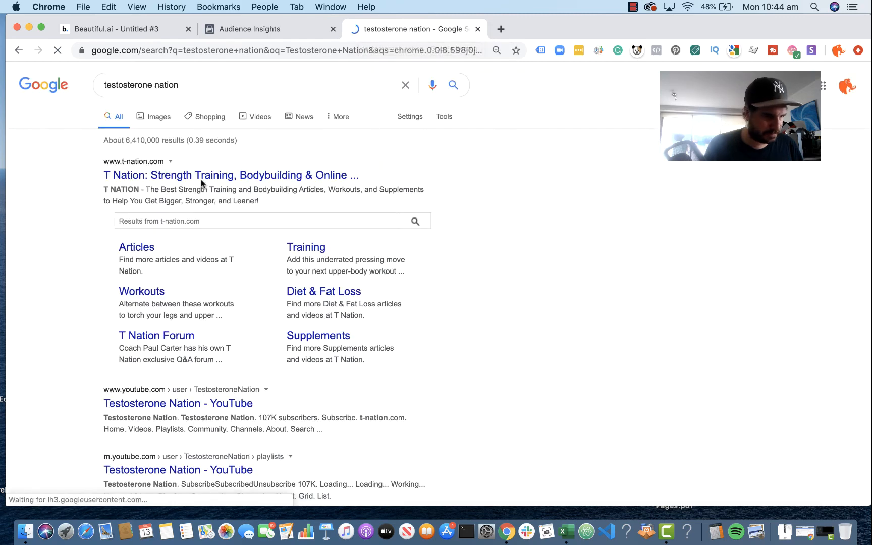
click(326, 178)
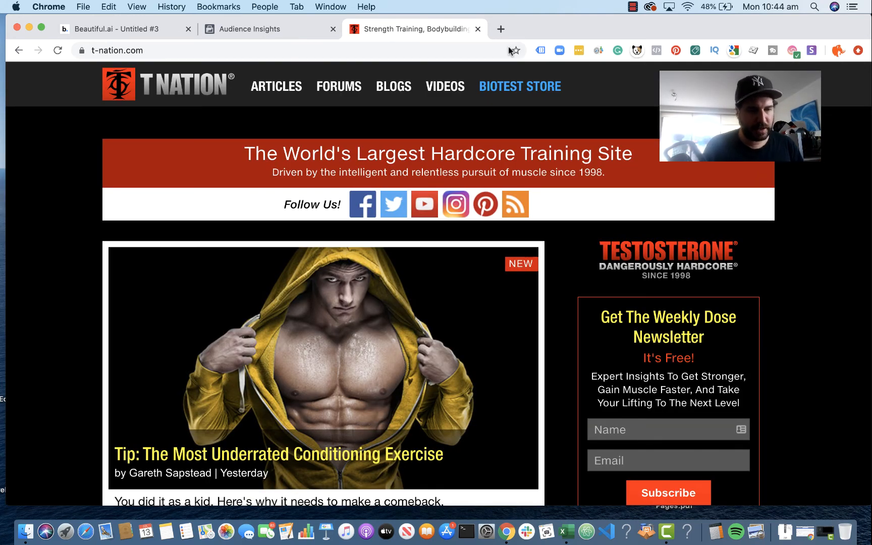
click(477, 30)
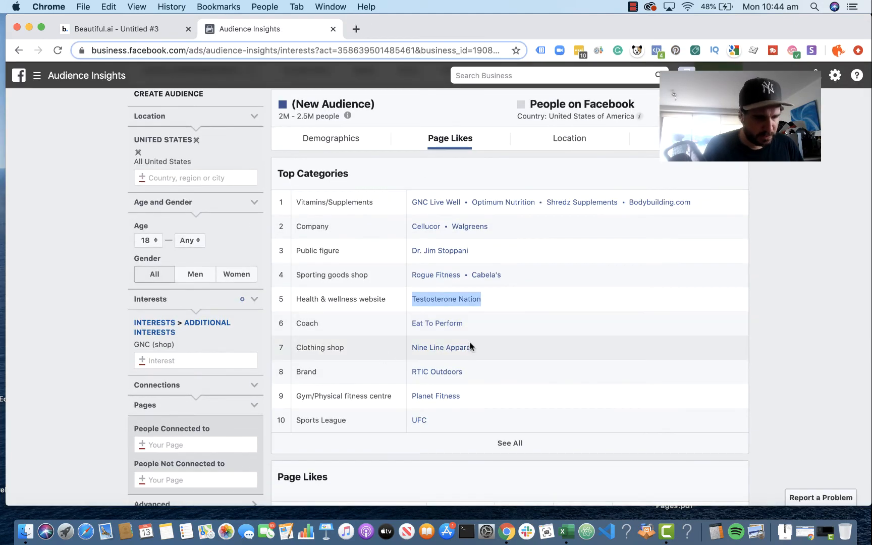
Step: Search Google in a new tab for Nine Line Apparel, the liked clothing shop
drag(487, 348, 410, 348)
key(super+c)
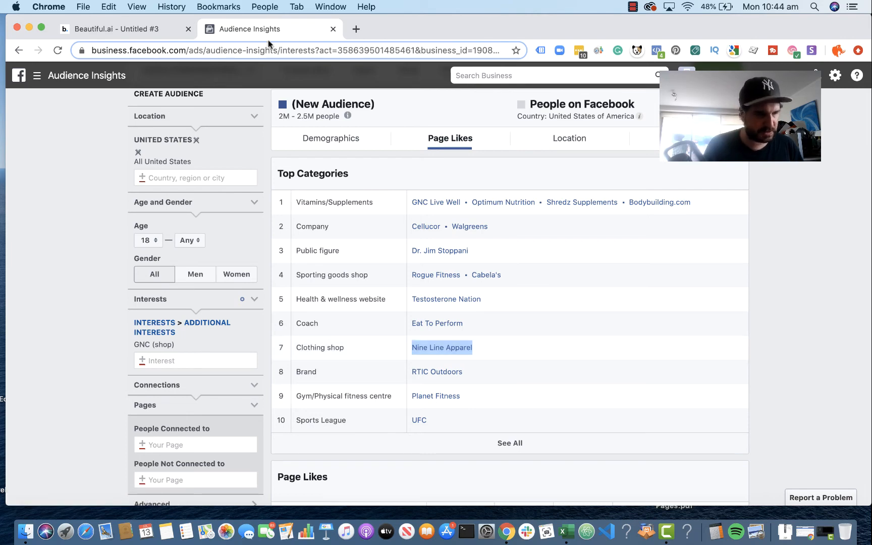
click(356, 29)
key(super+v)
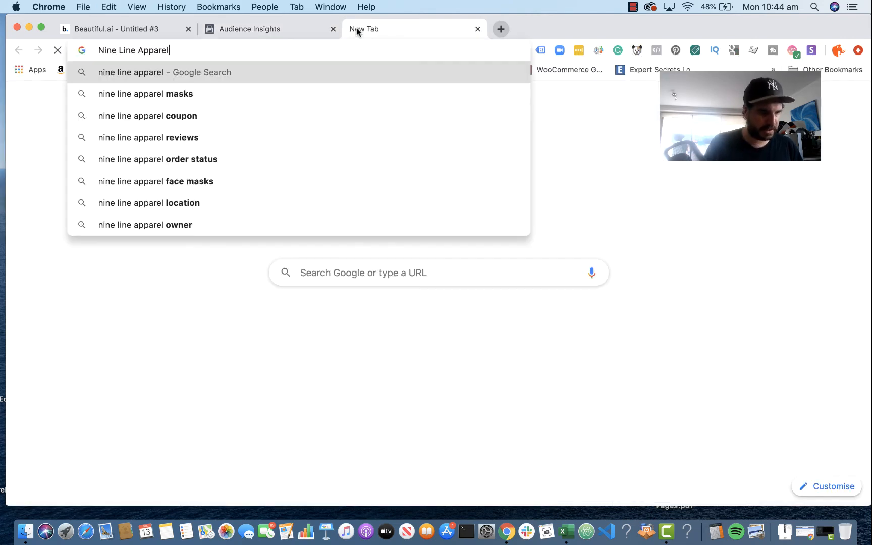
key(Return)
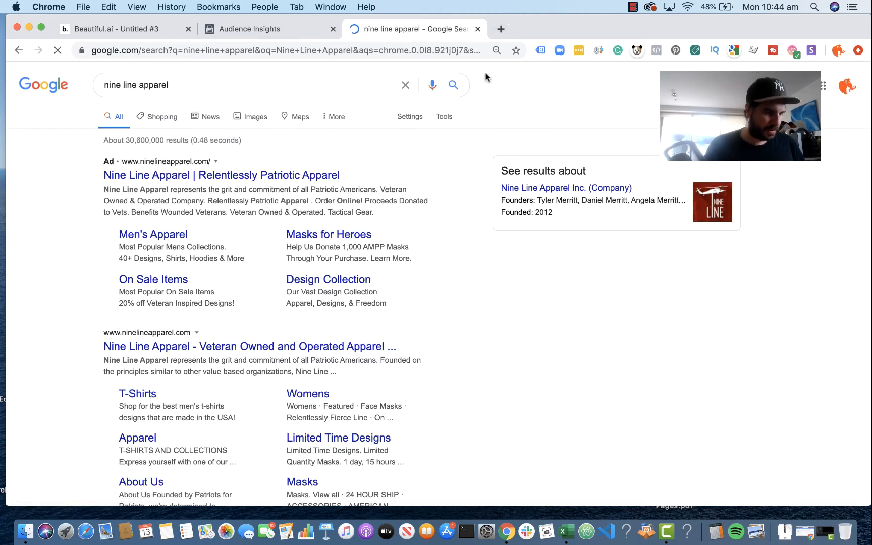
Step: Open the Nine Line Apparel website from the search results, look over its homepage, and close it
scroll(257, 199, down, 3)
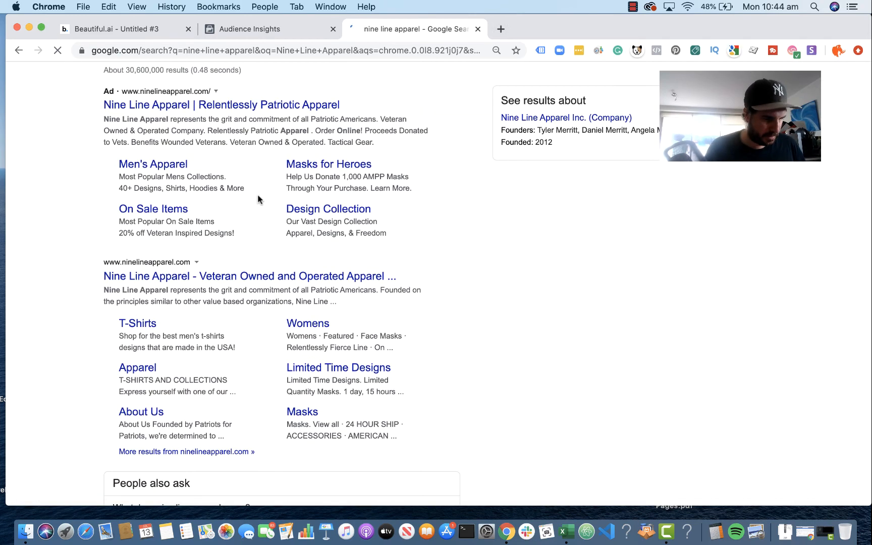
click(218, 278)
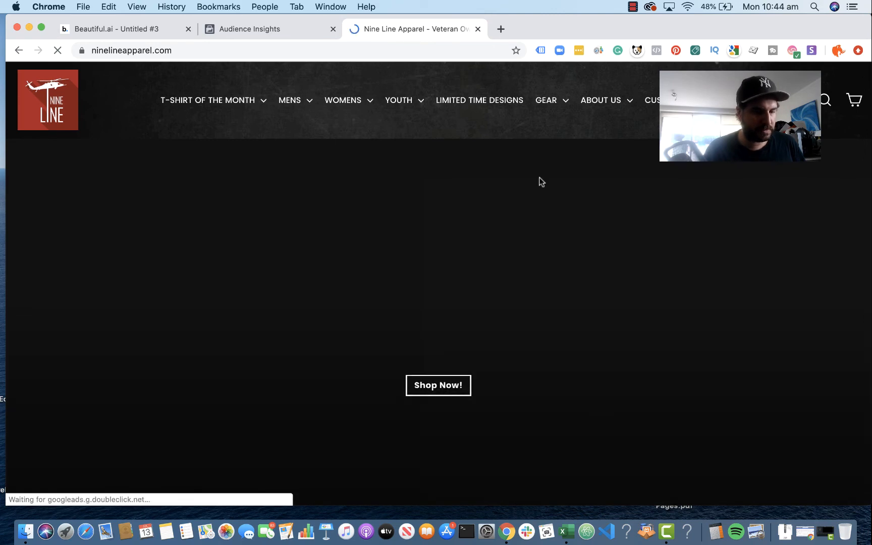
scroll(631, 262, down, 5)
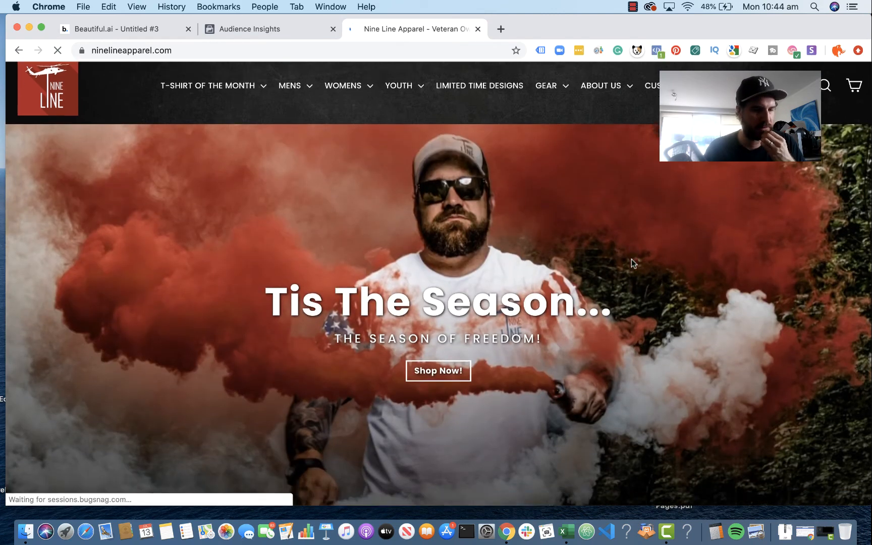
scroll(631, 258, down, 10)
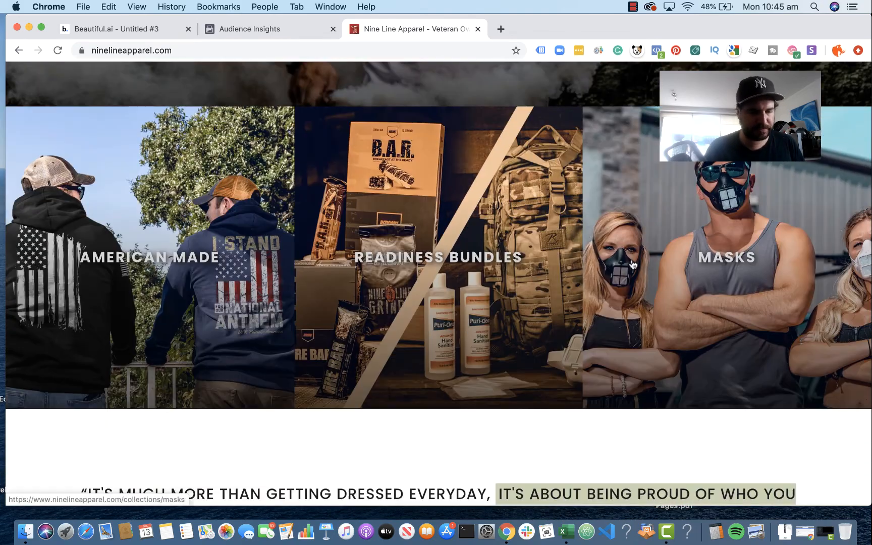
scroll(632, 264, down, 6)
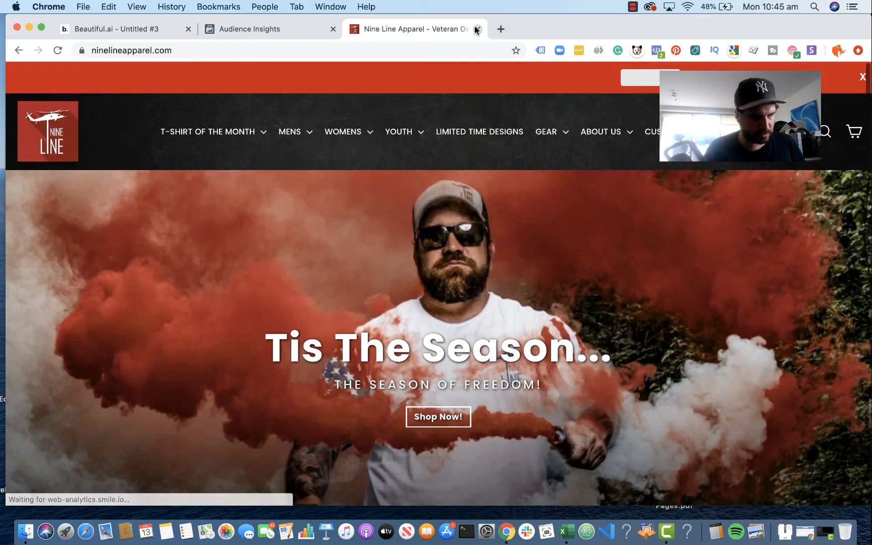
click(475, 30)
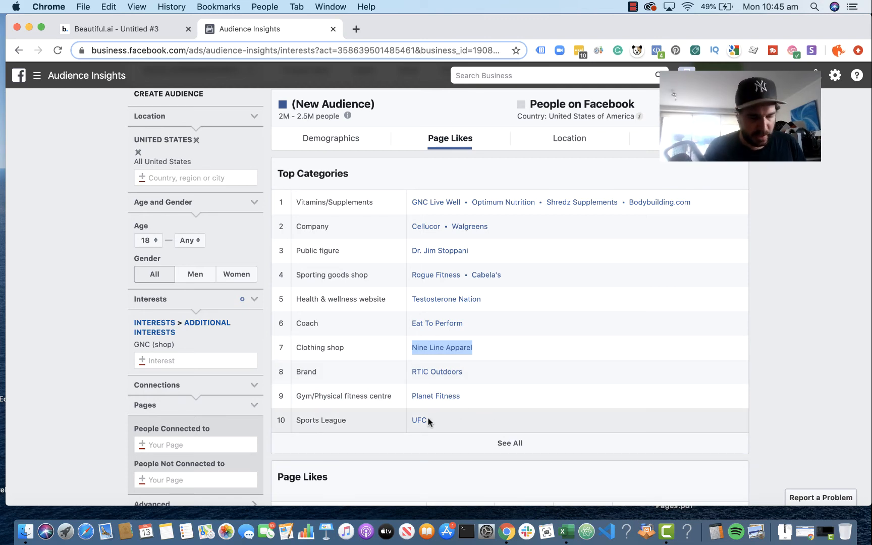
Step: Expand the audience's Top Categories to the full list and review the liked pages in each category
click(489, 443)
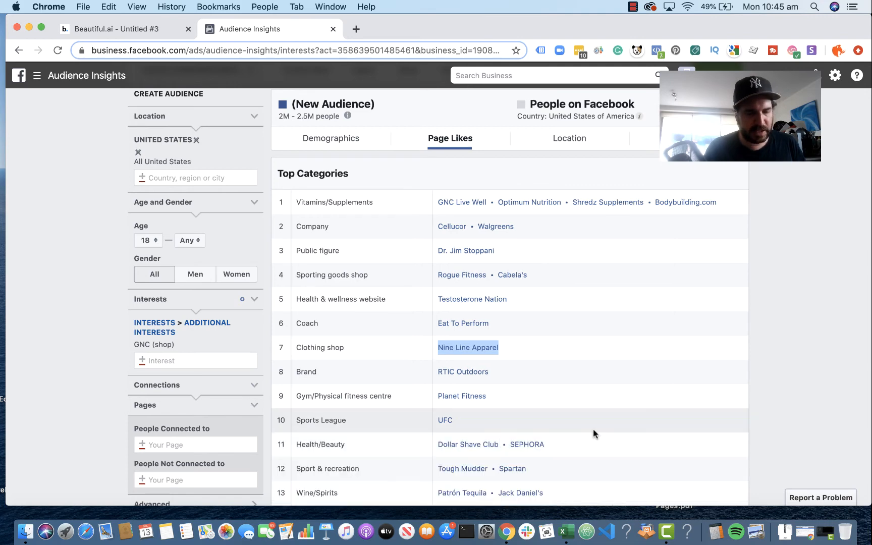
scroll(593, 432, down, 3)
scroll(592, 432, down, 5)
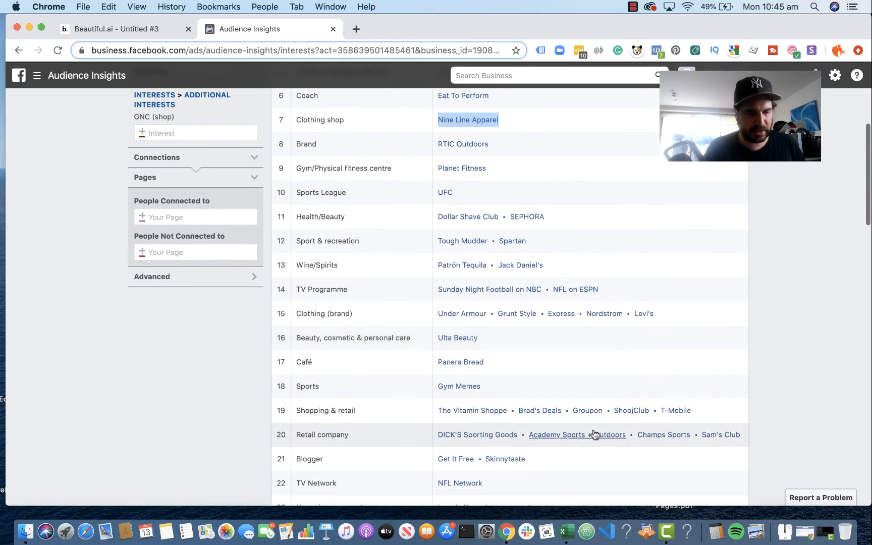
scroll(595, 434, down, 2)
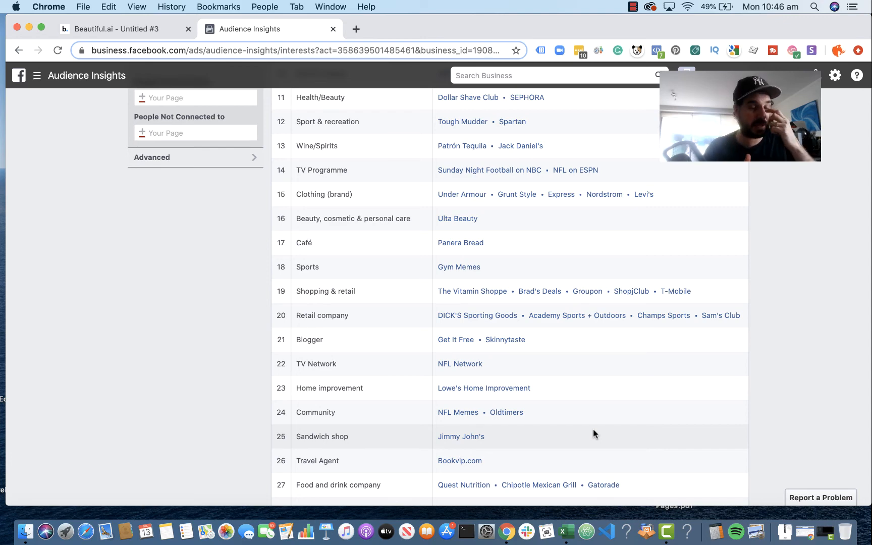
scroll(526, 394, down, 1)
scroll(526, 393, down, 8)
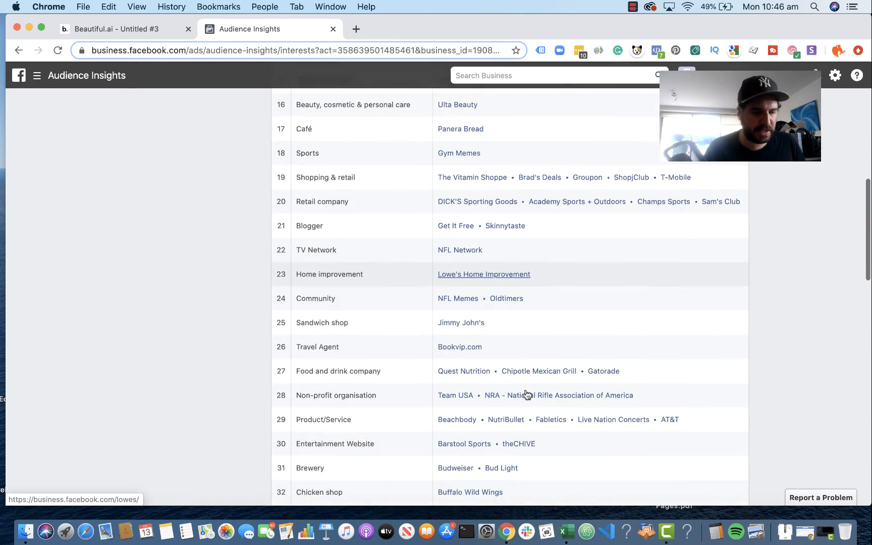
scroll(525, 394, down, 10)
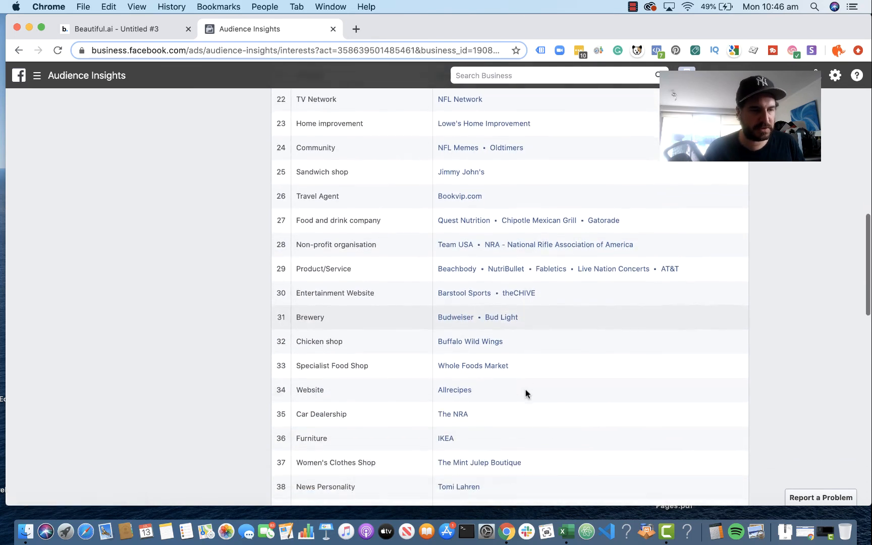
scroll(526, 389, down, 10)
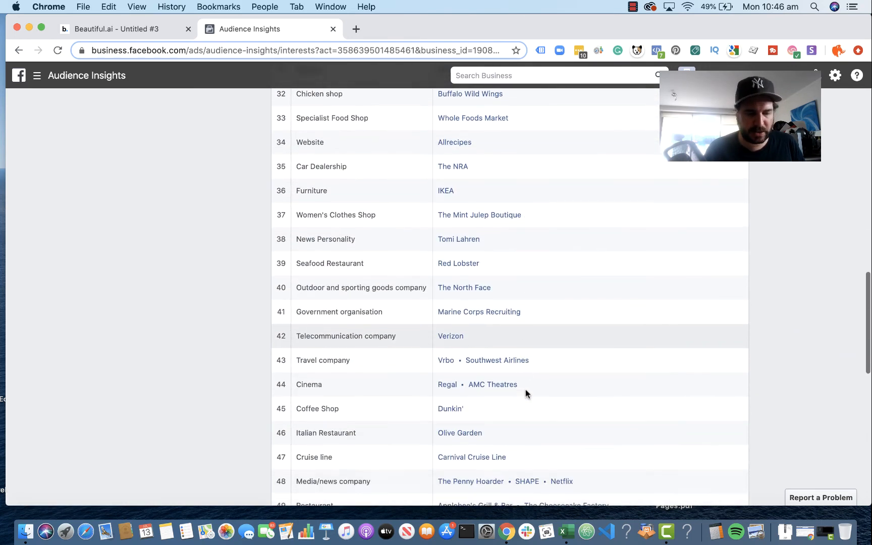
scroll(525, 391, down, 4)
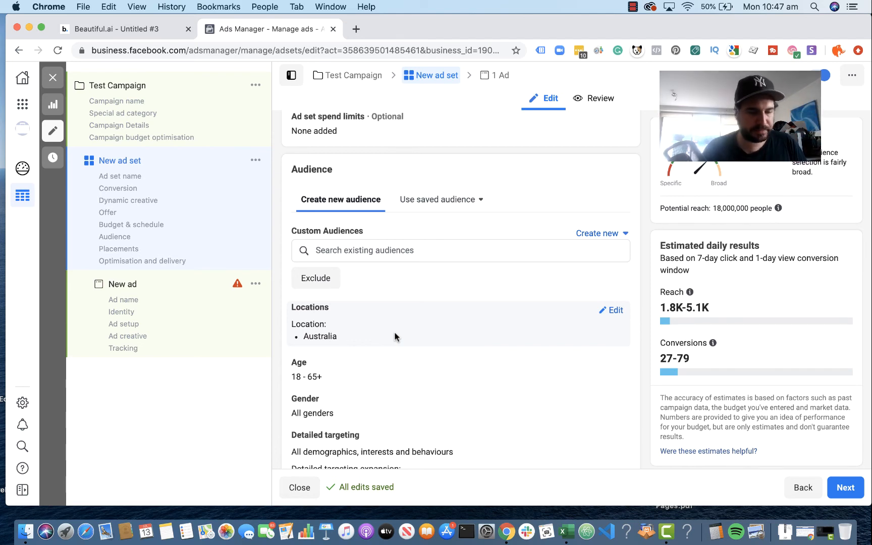
Step: Rename the new ad set in Test Campaign as "Test - Audience"
scroll(423, 278, up, 10)
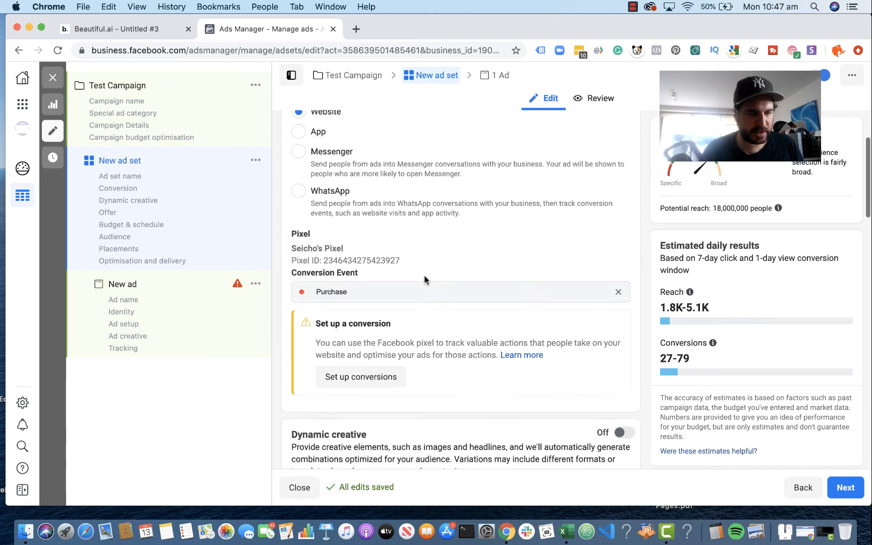
scroll(424, 279, up, 3)
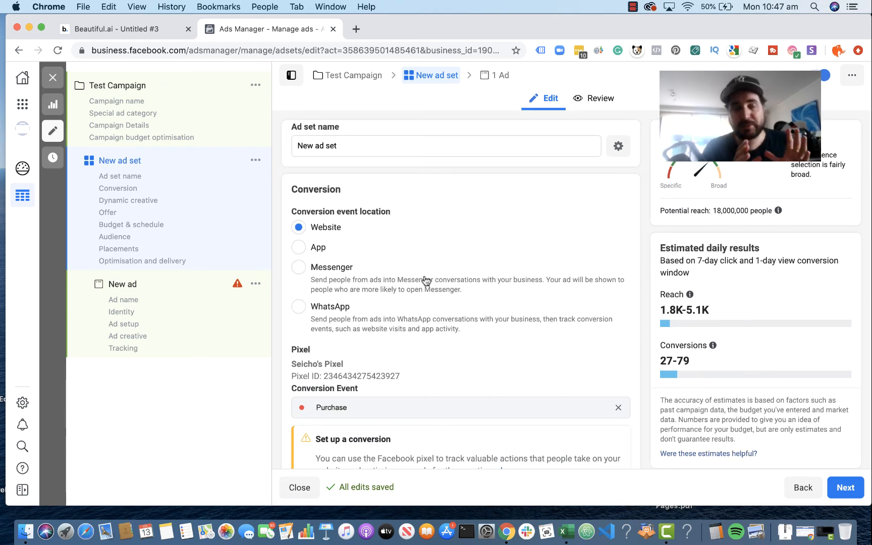
drag(350, 146, 288, 146)
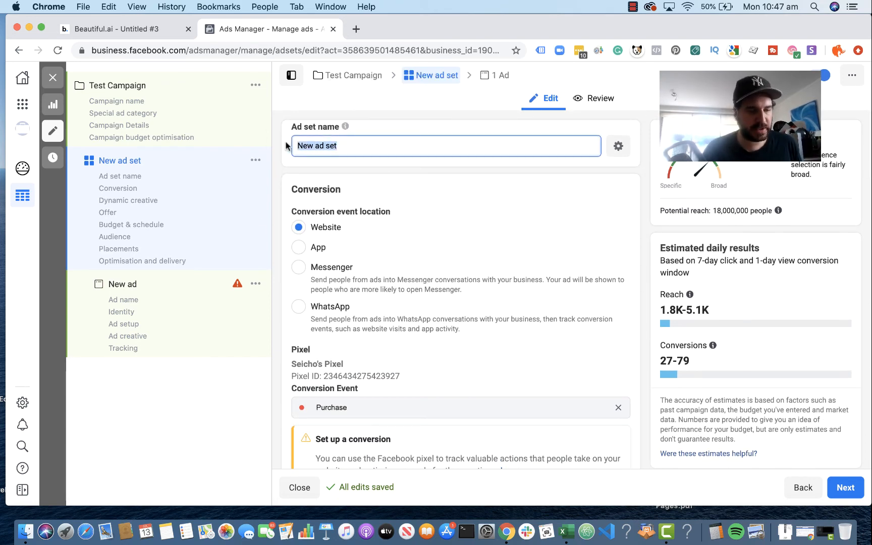
text(Test -)
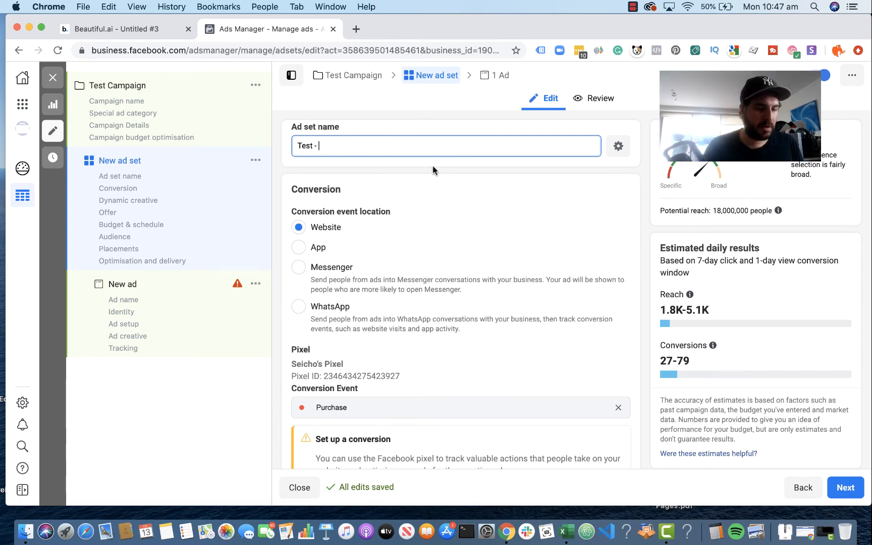
text(ncxe)
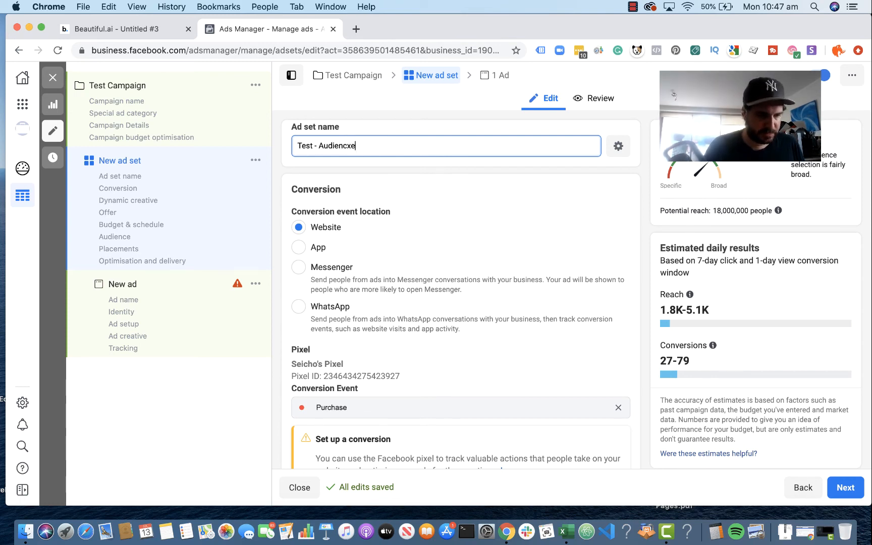
click(432, 165)
click(381, 145)
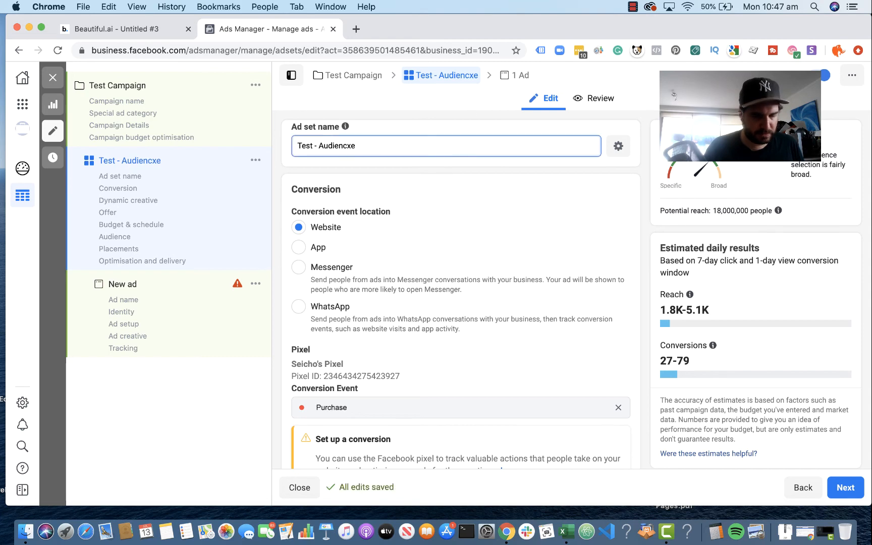
click(439, 282)
Step: Replace the ad set's Purchase conversion event with Add to cart
scroll(439, 282, down, 4)
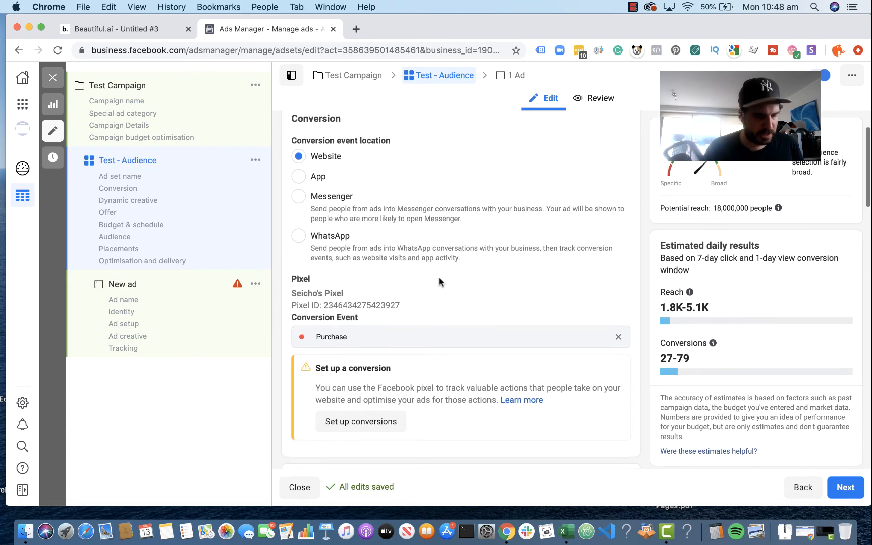
scroll(439, 282, down, 3)
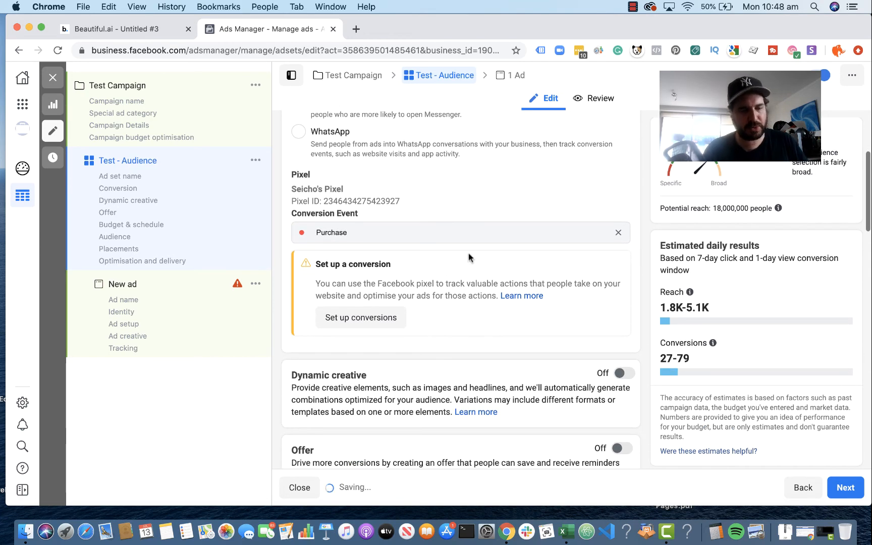
click(619, 235)
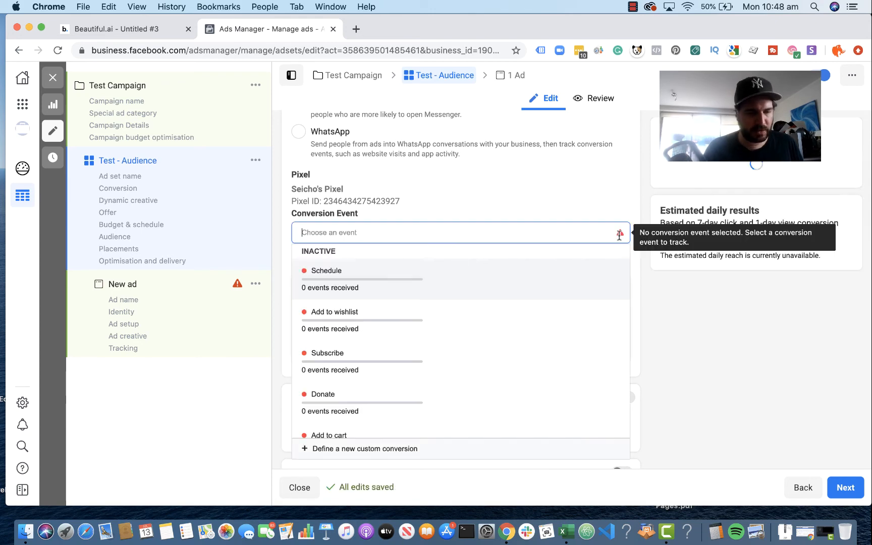
scroll(477, 350, down, 3)
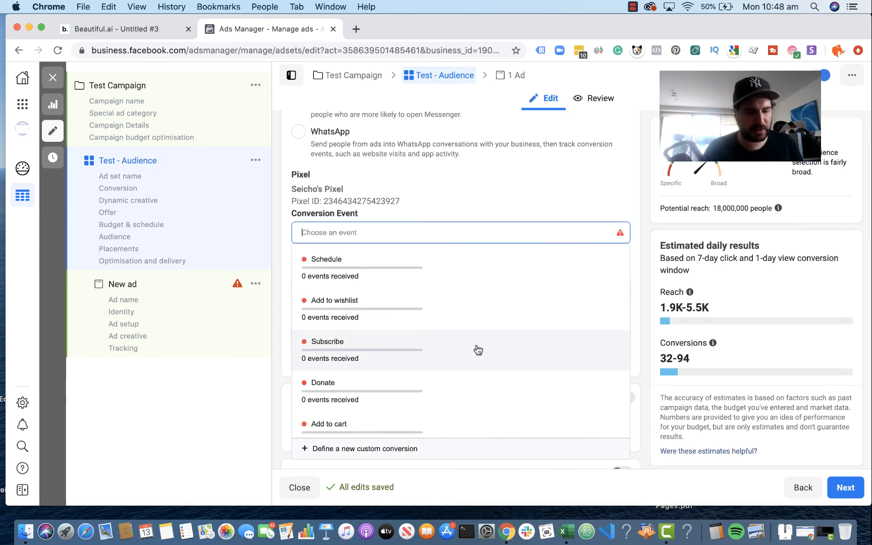
click(414, 363)
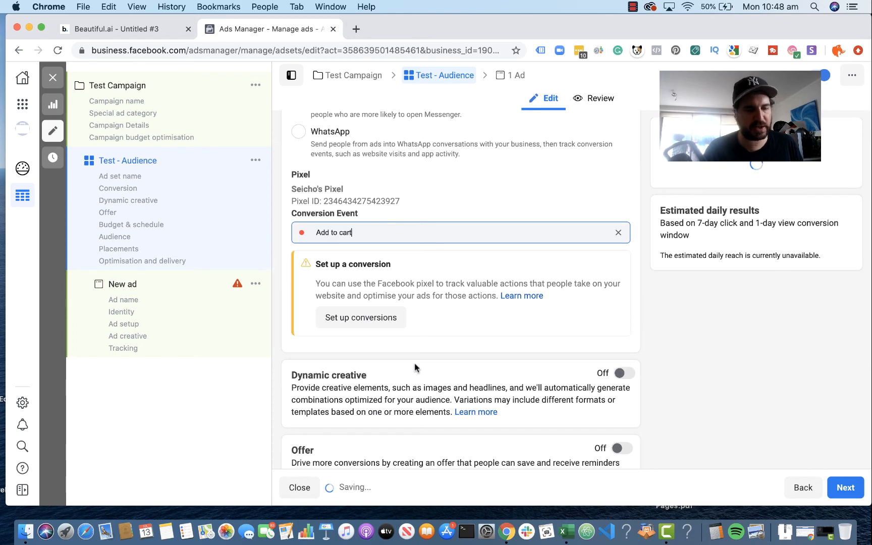
scroll(510, 250, down, 5)
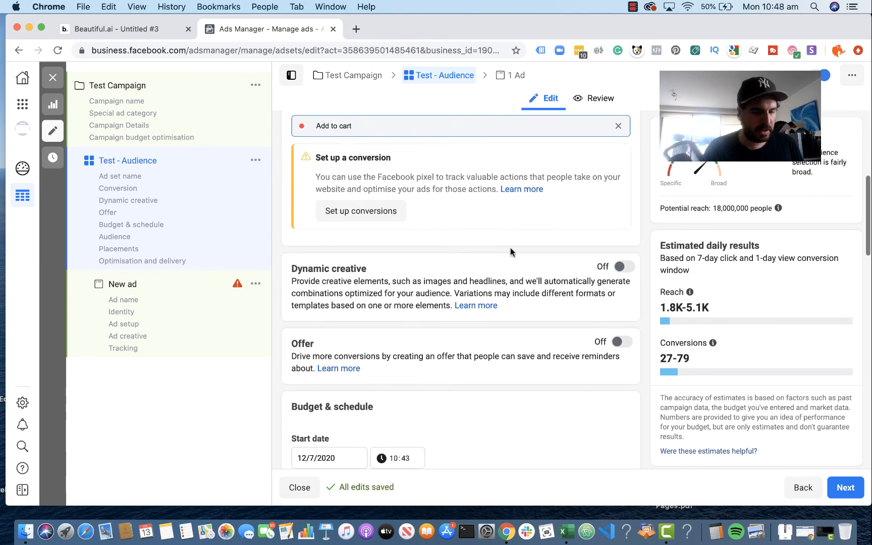
Step: Clear the ad set's conversion event, look through the available pixel events, and choose View content
scroll(511, 252, up, 8)
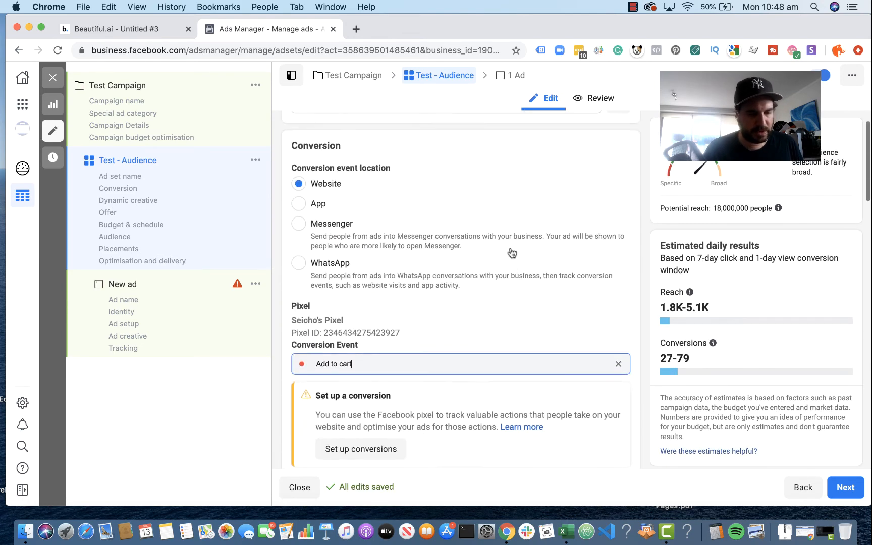
click(487, 364)
click(620, 363)
click(615, 363)
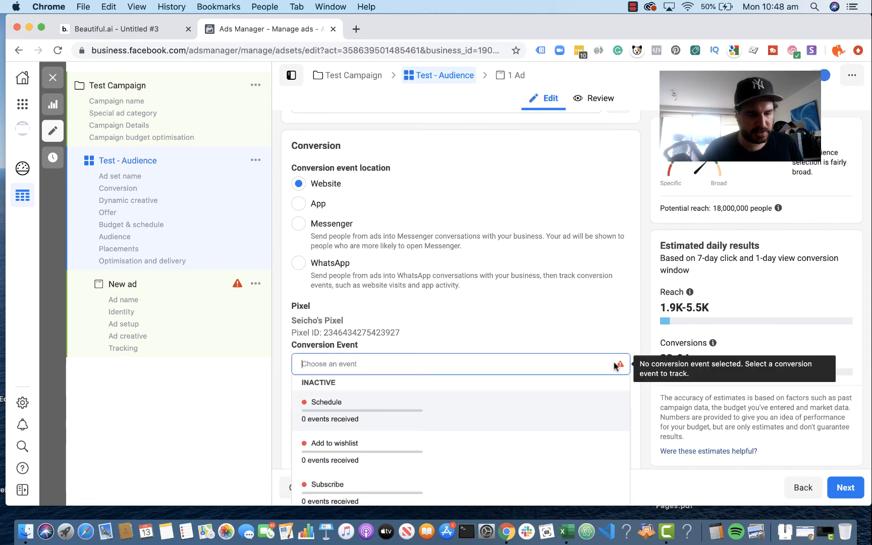
scroll(521, 394, down, 2)
scroll(523, 394, up, 1)
scroll(522, 394, up, 1)
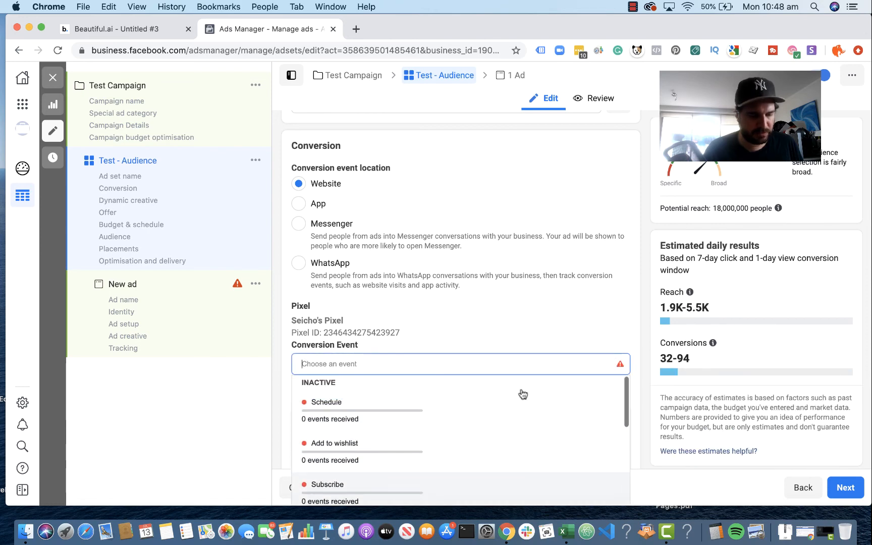
scroll(523, 394, down, 6)
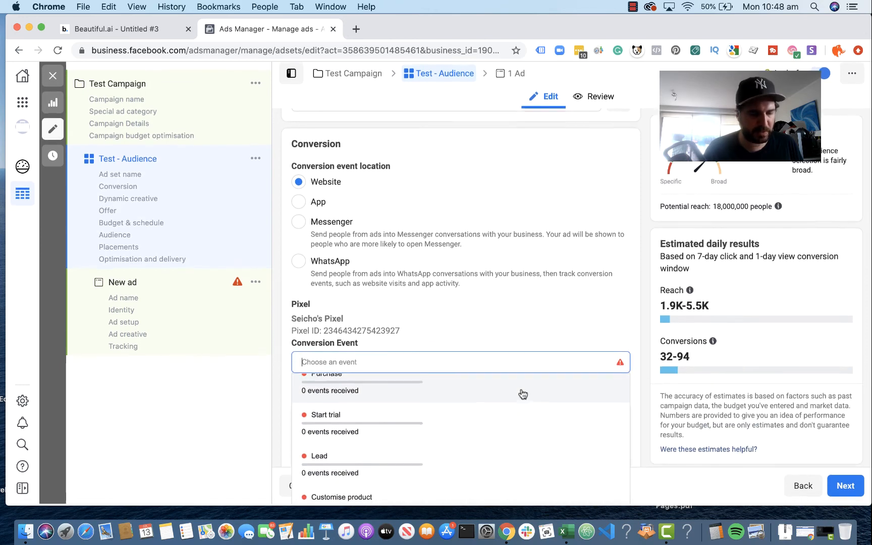
scroll(522, 394, down, 1)
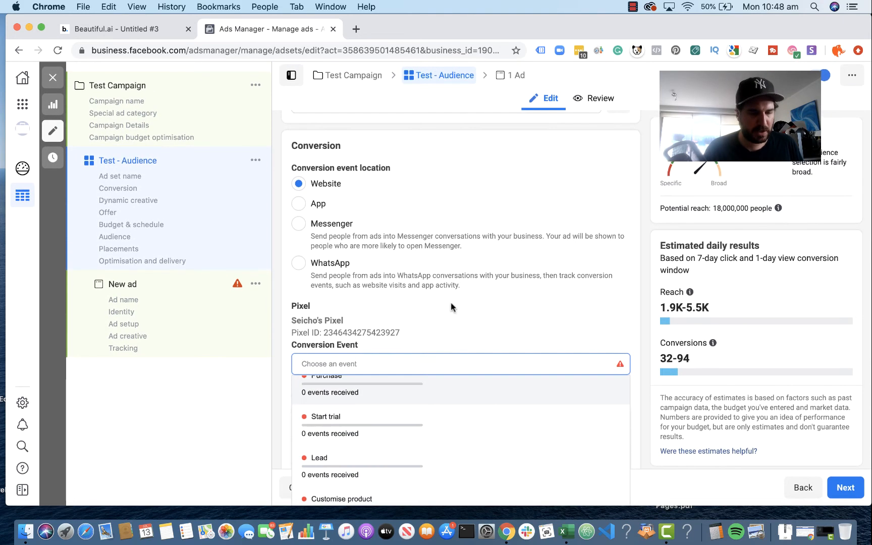
scroll(450, 302, down, 6)
scroll(450, 302, up, 1)
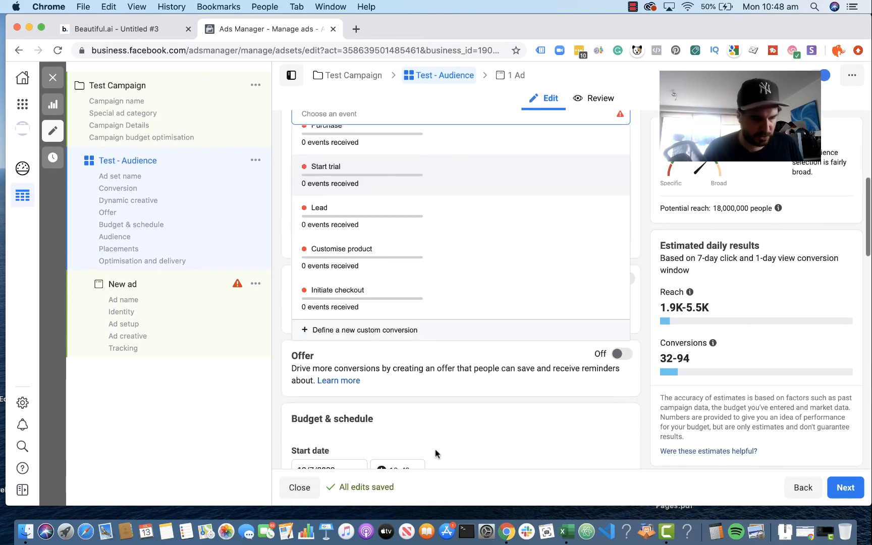
scroll(435, 206, up, 1)
scroll(424, 232, down, 1)
scroll(421, 236, down, 1)
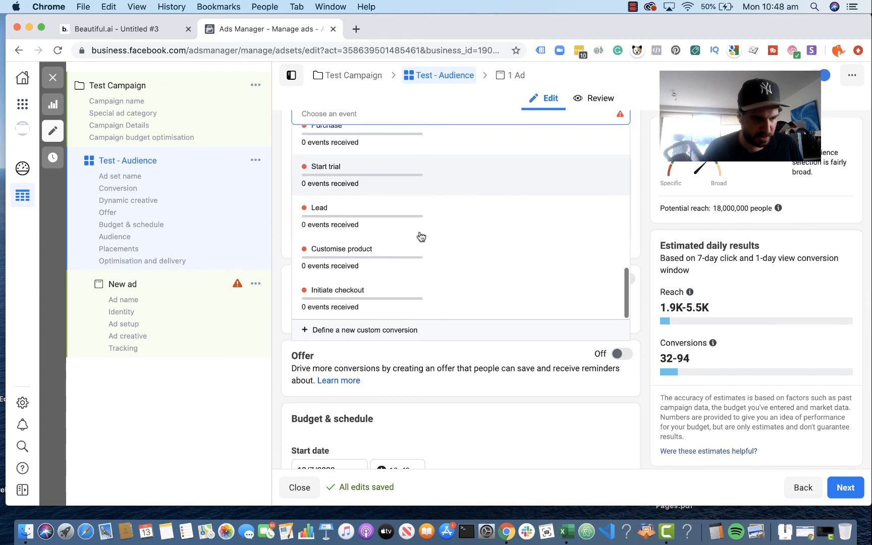
mouse_move(413, 277)
scroll(414, 268, up, 4)
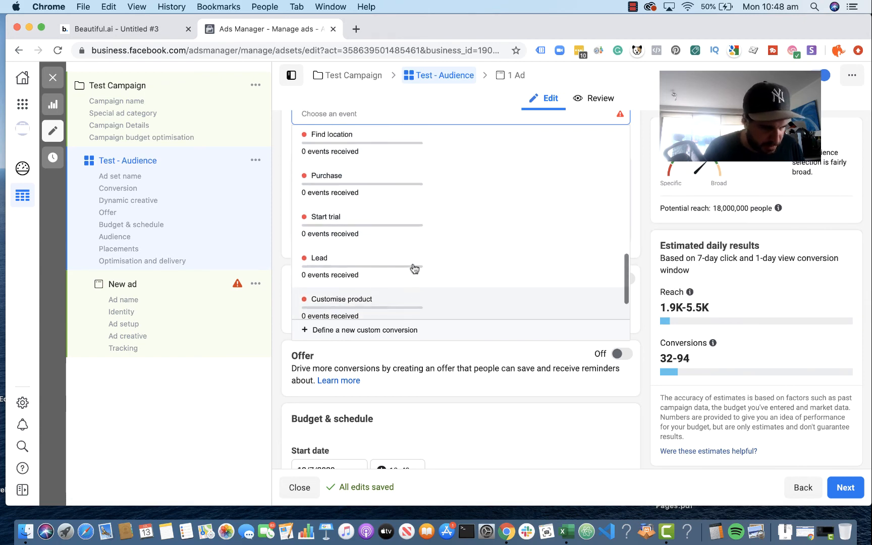
scroll(414, 267, up, 5)
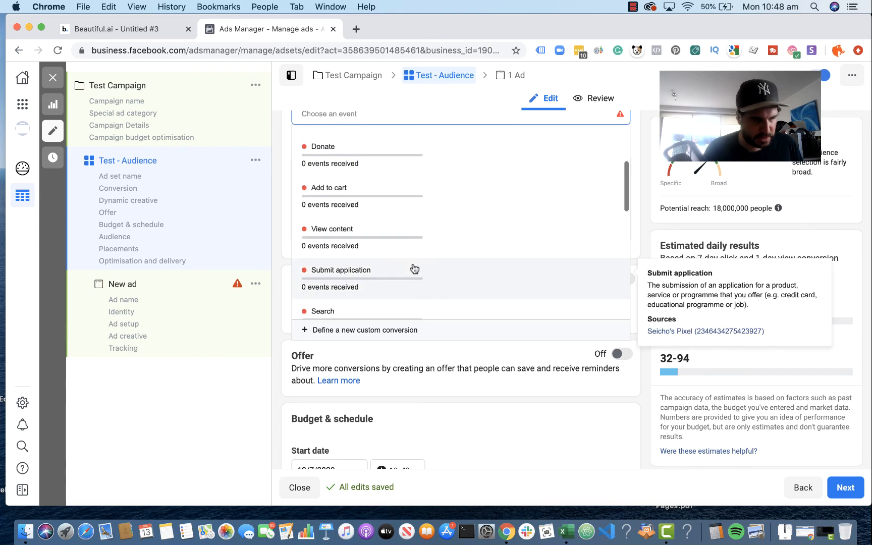
click(418, 239)
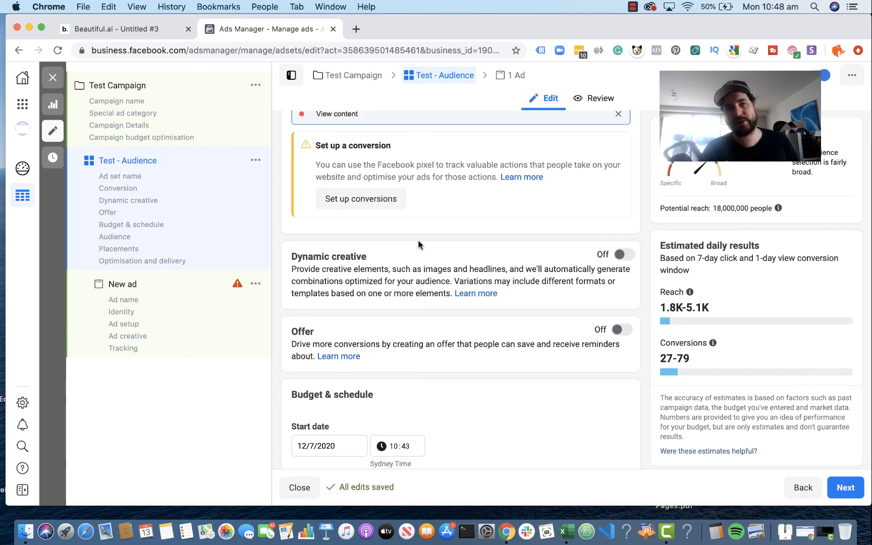
Step: Check the ad set's Custom Audiences for any existing lookalike or custom audience
scroll(438, 184, up, 3)
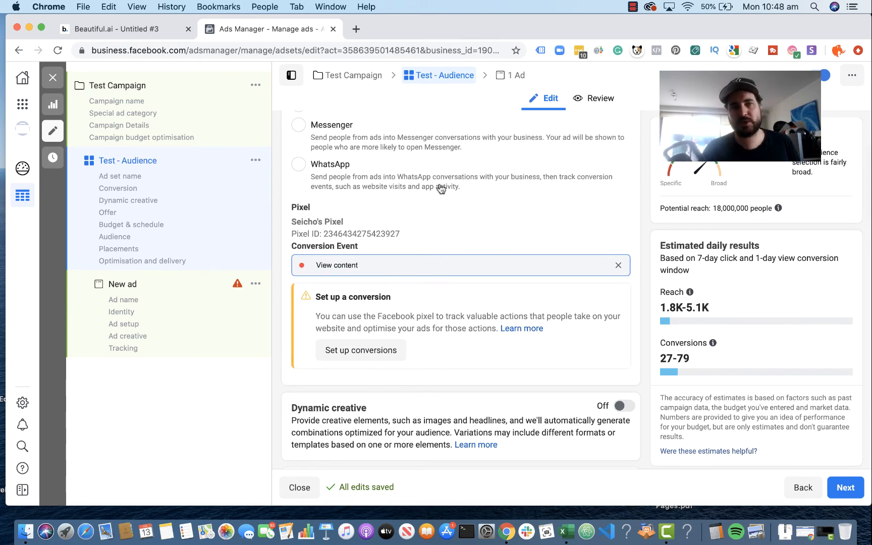
scroll(439, 188, down, 6)
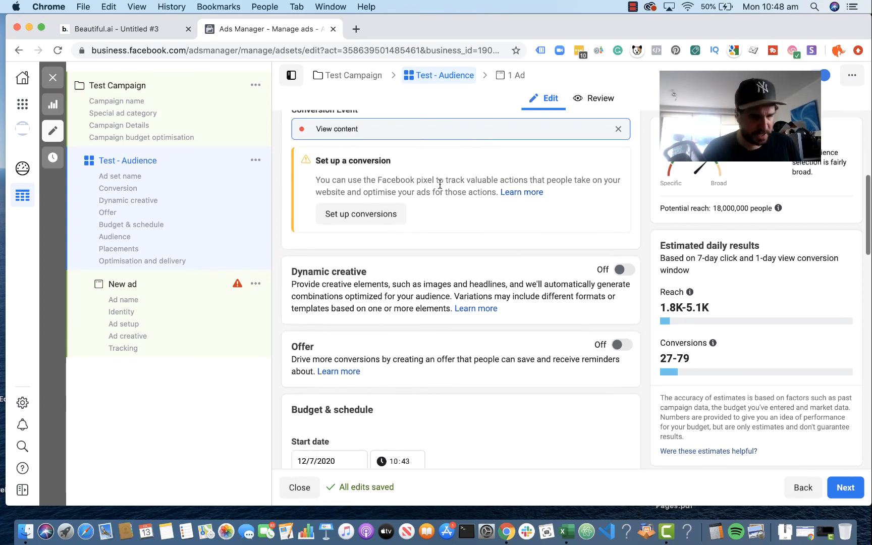
scroll(439, 188, down, 6)
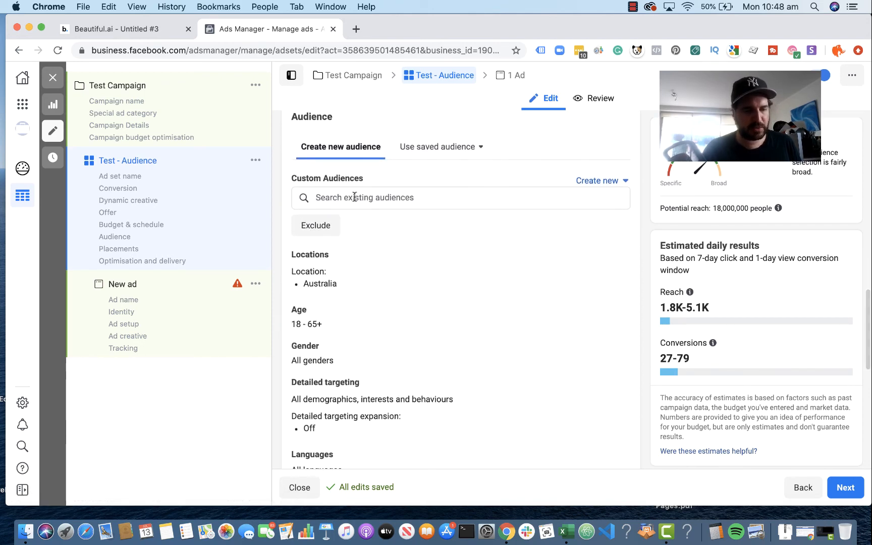
click(355, 197)
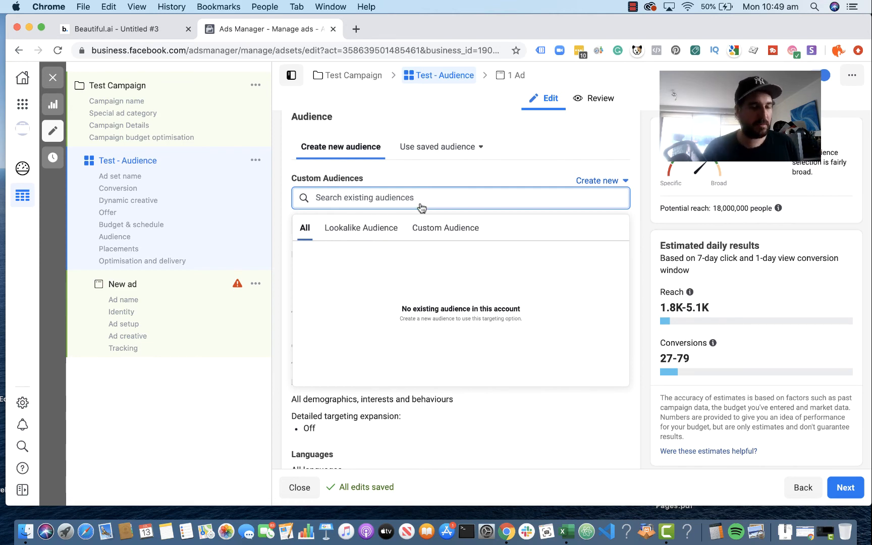
click(538, 177)
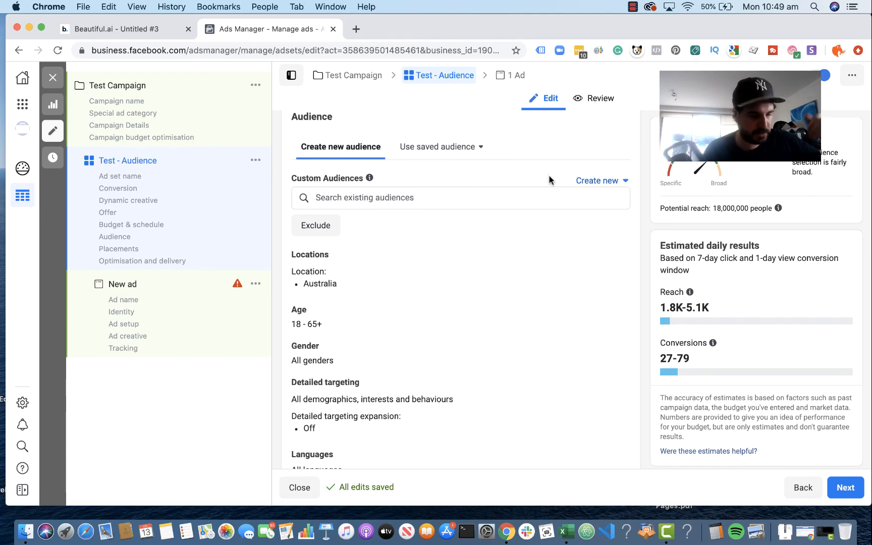
Step: Replace Australia with the country United States in the audience's locations
scroll(495, 284, down, 3)
scroll(494, 283, down, 1)
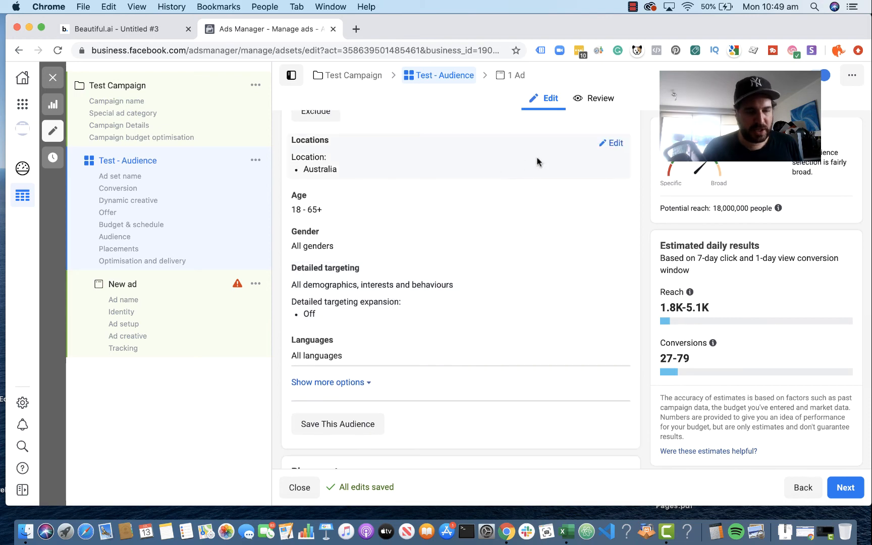
click(613, 144)
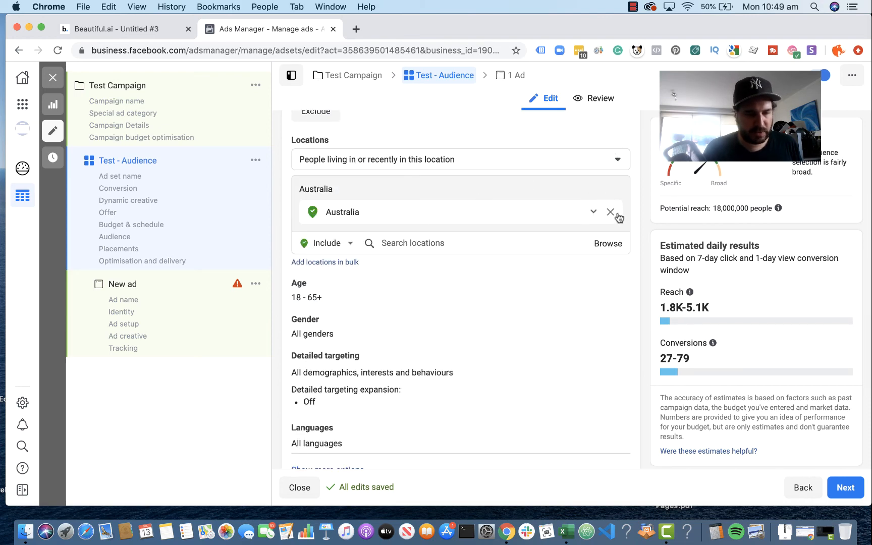
click(608, 211)
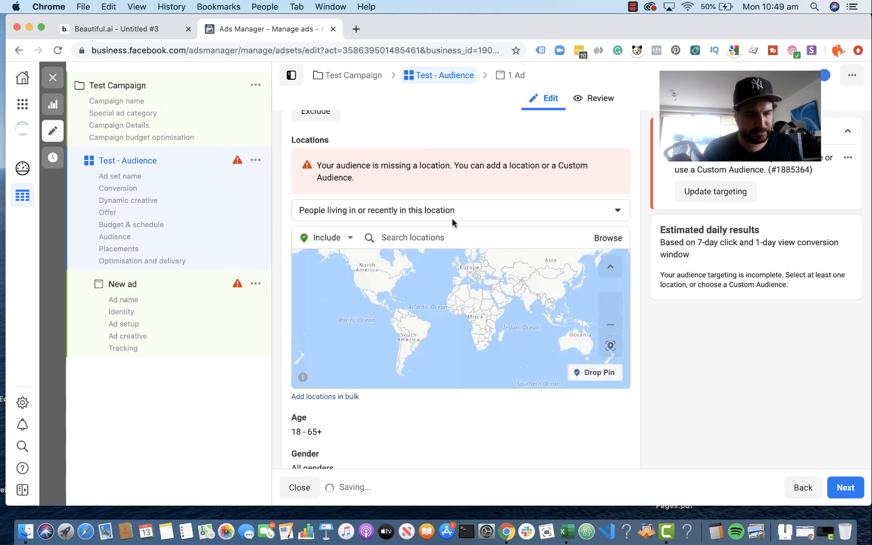
click(395, 238)
text(united states)
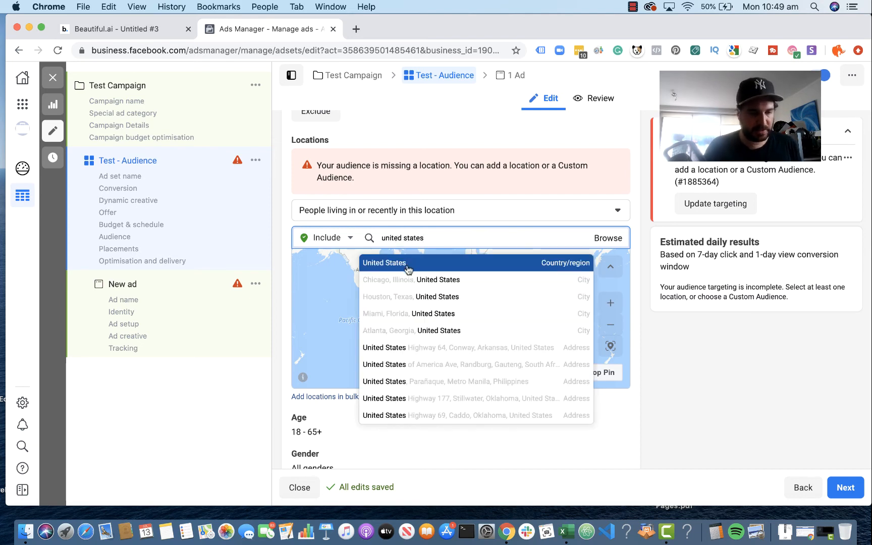
click(407, 264)
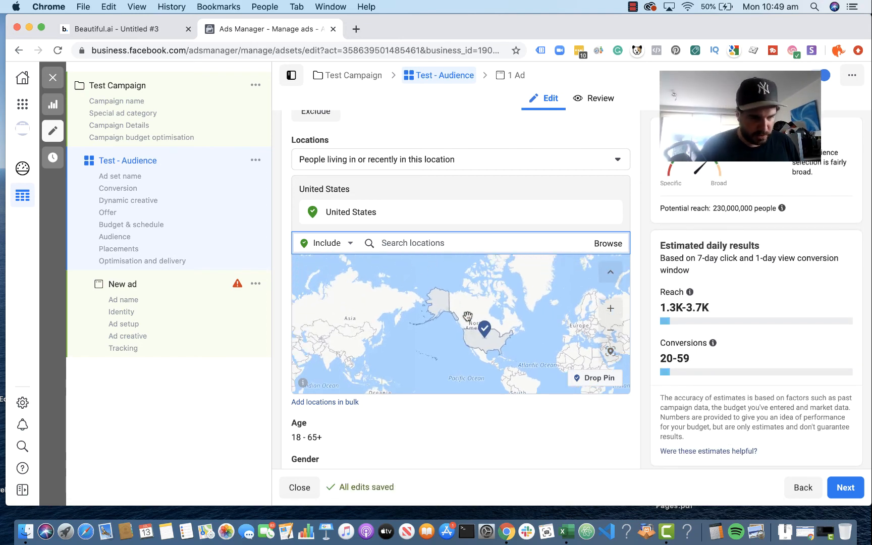
Step: Restrict the United States location targeting to "People living in this location" and recheck the available location options
click(514, 163)
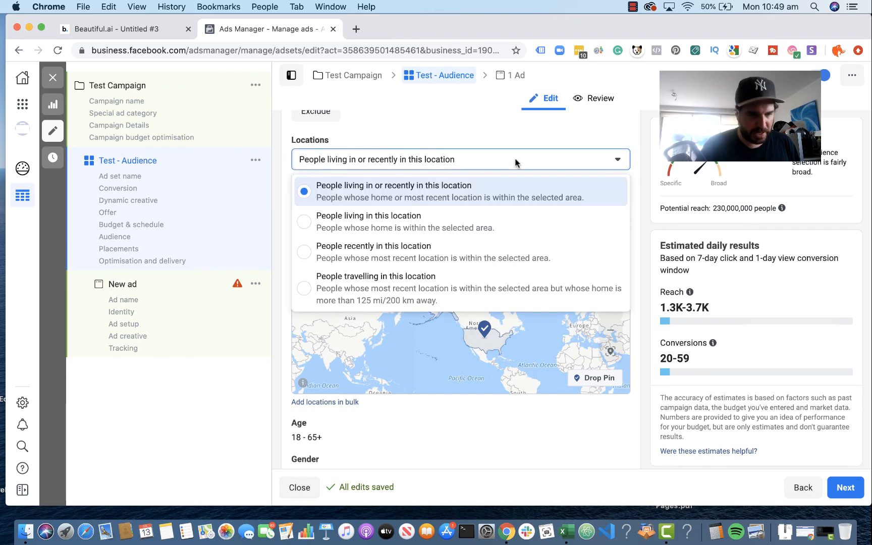
click(515, 228)
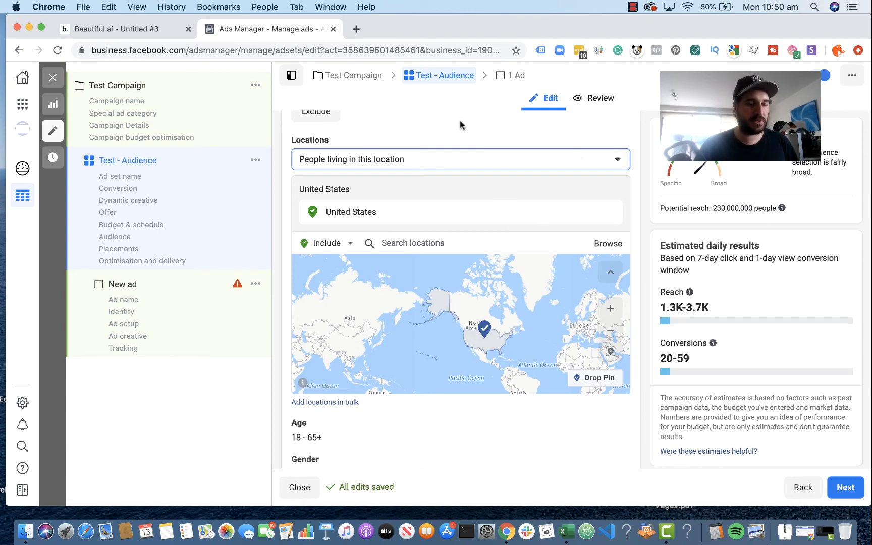
click(493, 166)
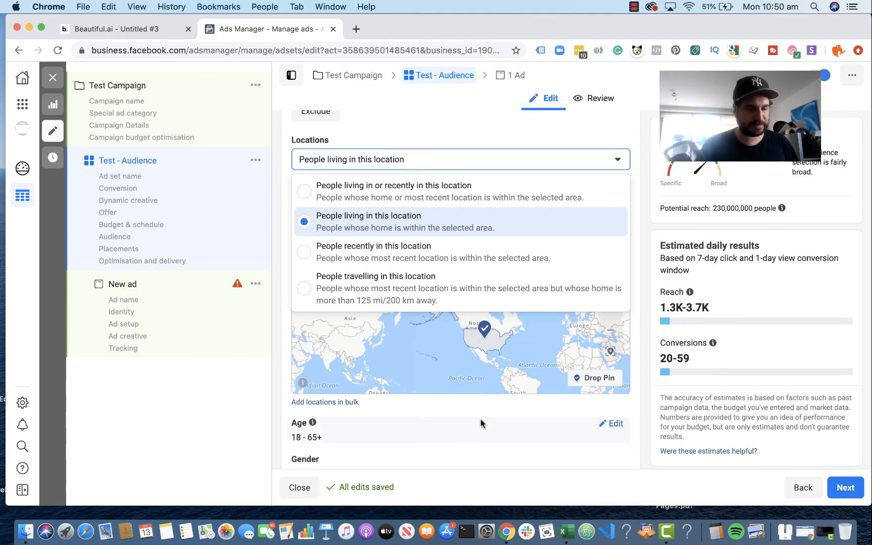
click(599, 126)
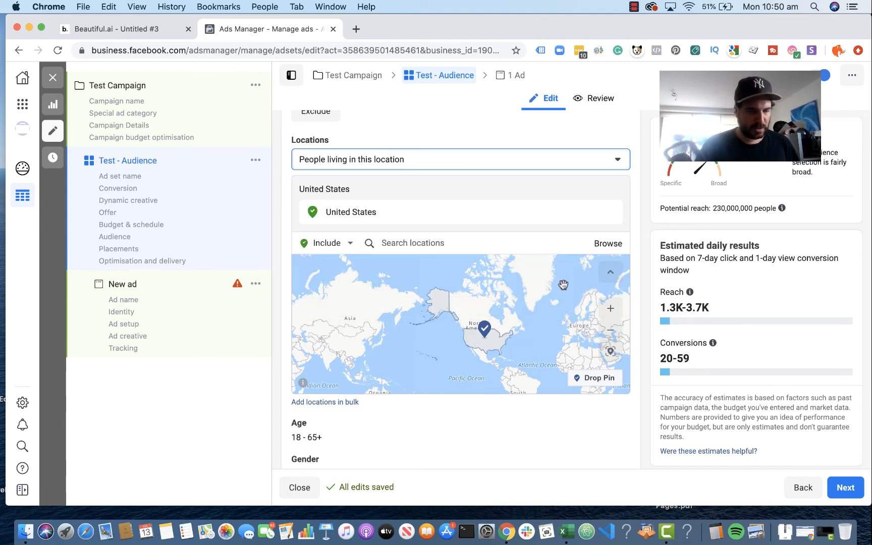
Step: Add the interest "GNC (shop)" to the audience's detailed targeting
scroll(428, 454, down, 5)
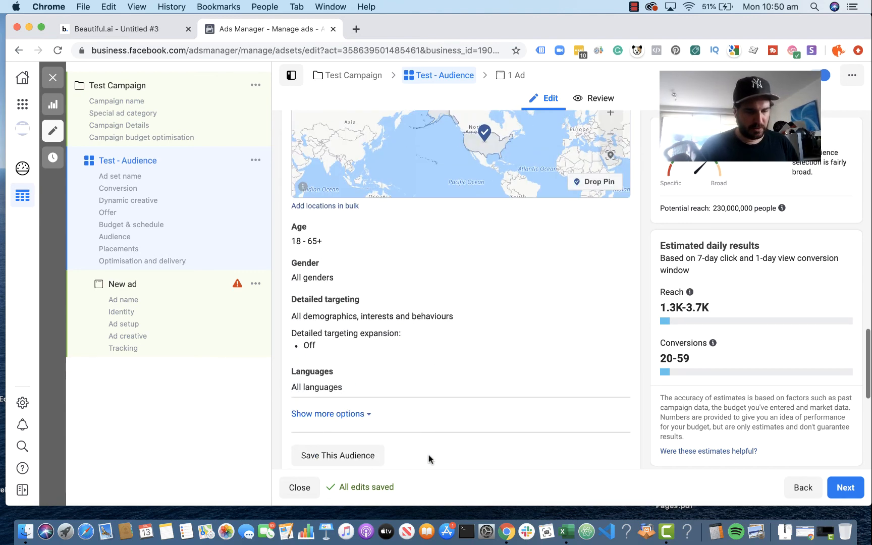
scroll(429, 458, down, 5)
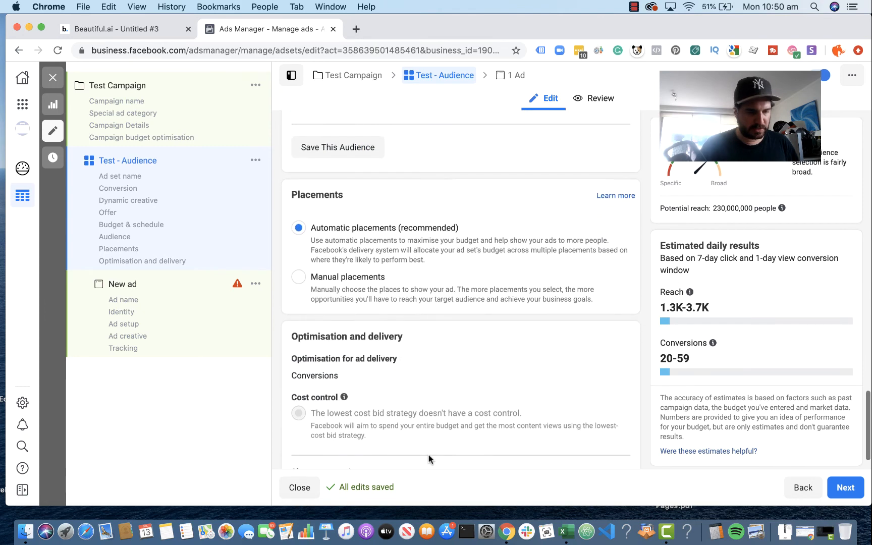
scroll(429, 458, up, 7)
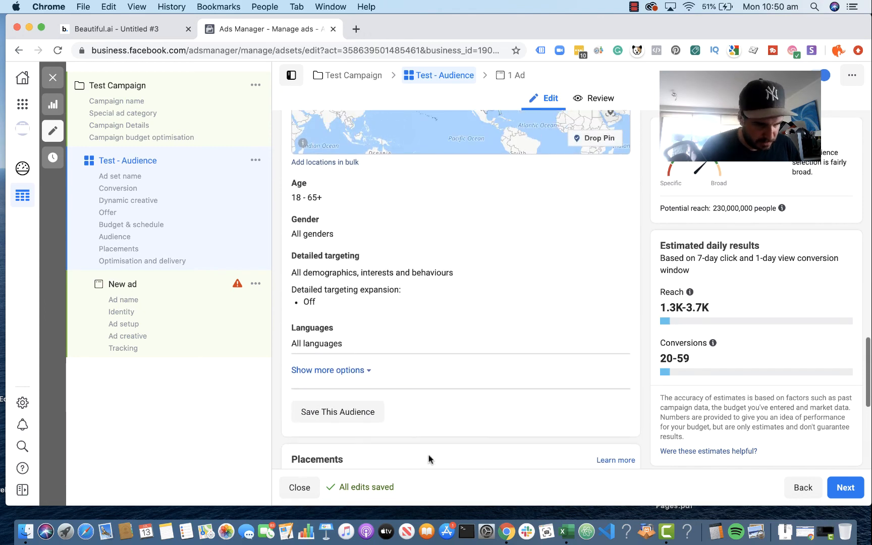
scroll(428, 459, up, 2)
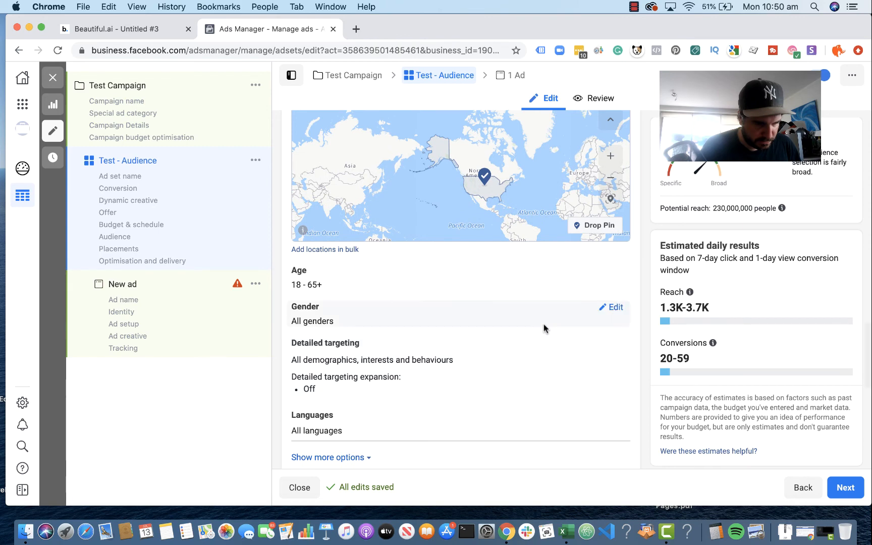
scroll(545, 328, up, 2)
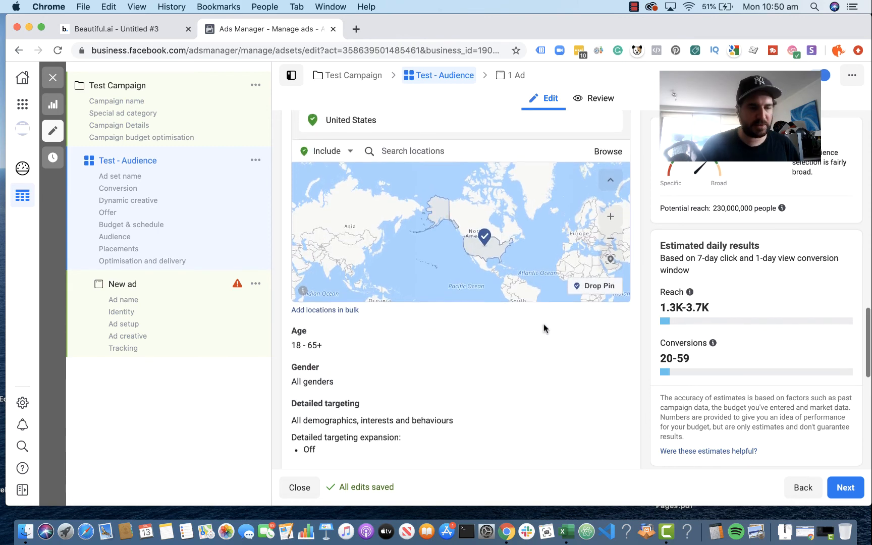
scroll(545, 328, down, 4)
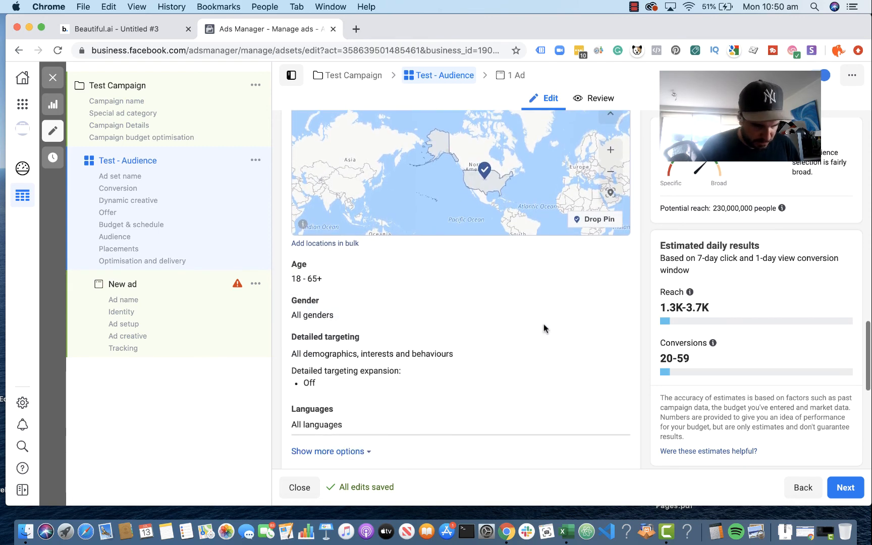
scroll(545, 327, down, 1)
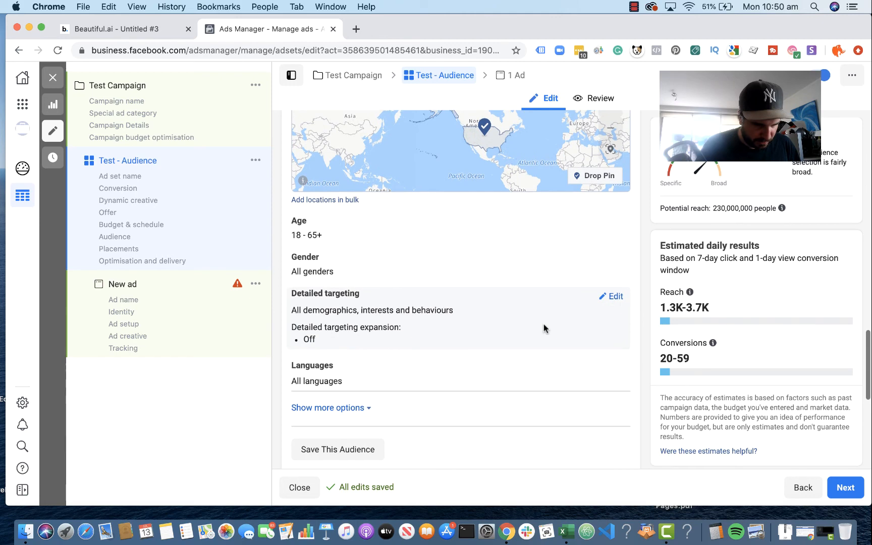
click(615, 297)
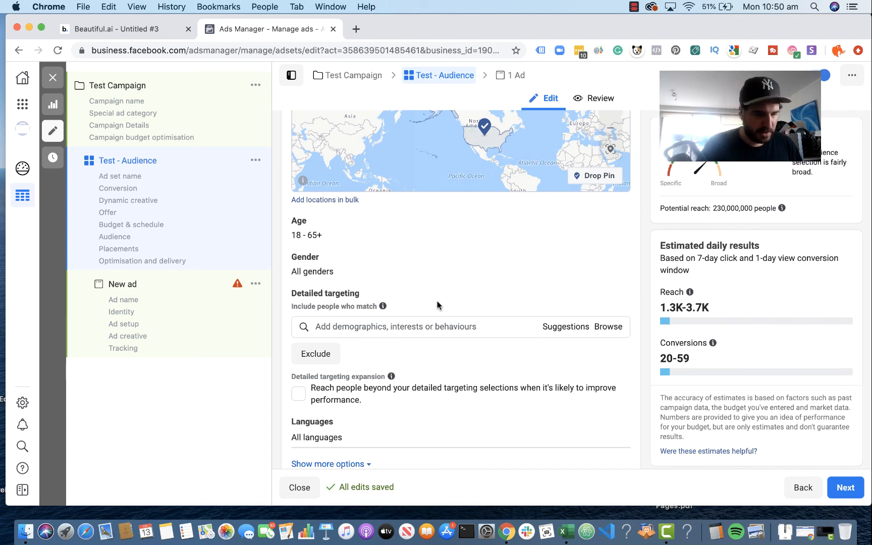
click(418, 326)
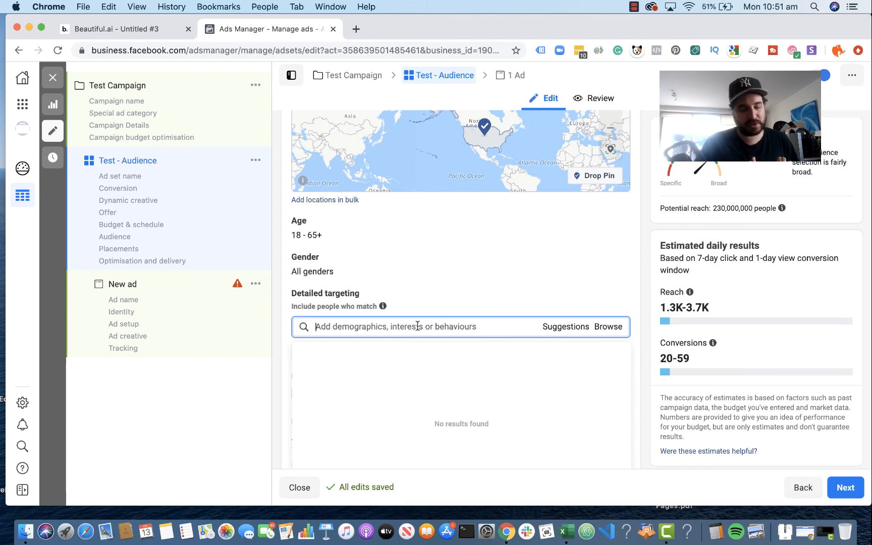
text(gnc)
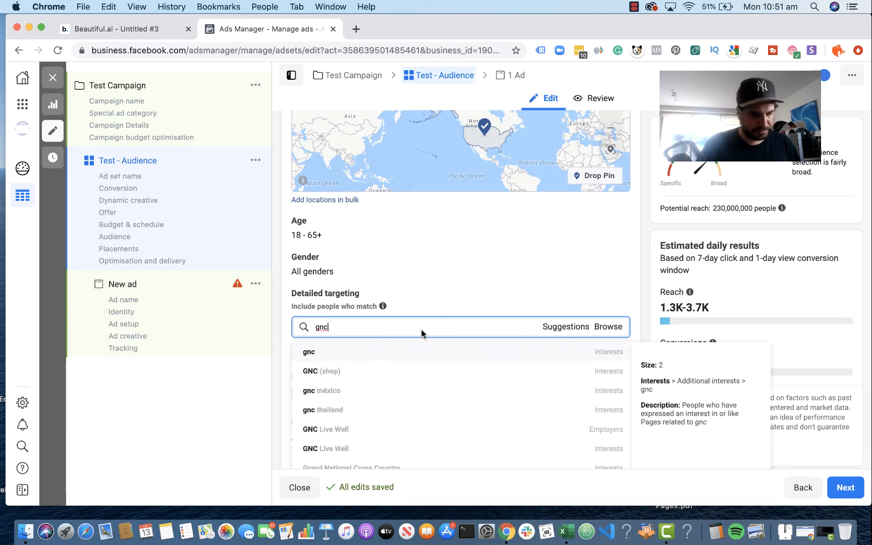
click(392, 373)
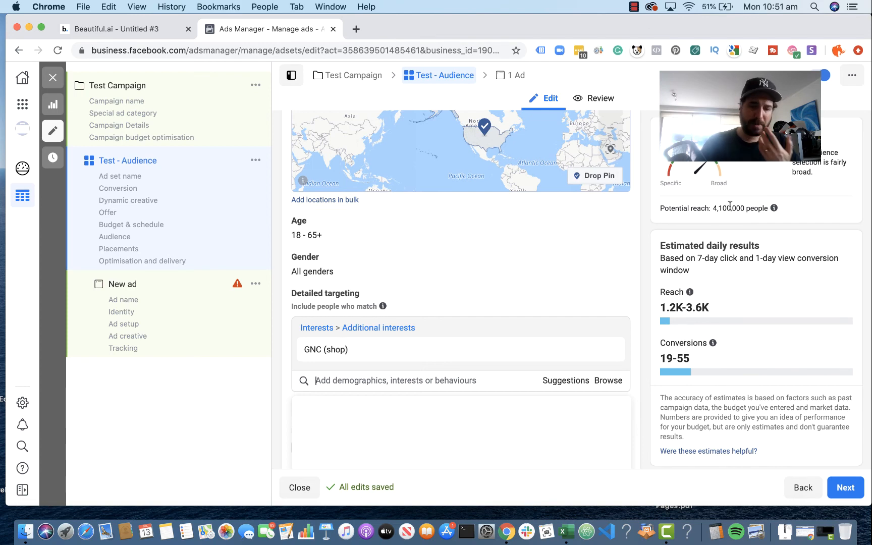
Step: Look through the suggested interests related to GNC (shop) without adding any, and close the suggestions
mouse_move(624, 359)
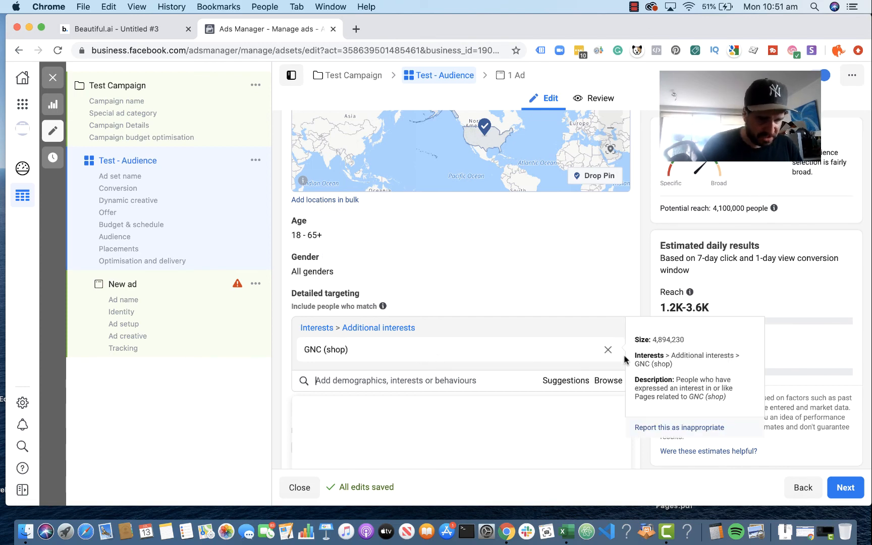
click(402, 380)
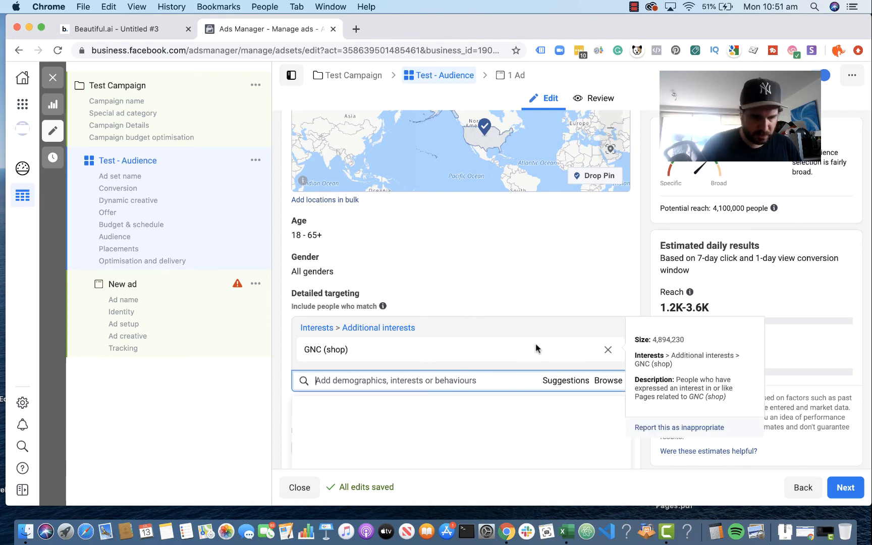
click(564, 383)
scroll(515, 417, down, 5)
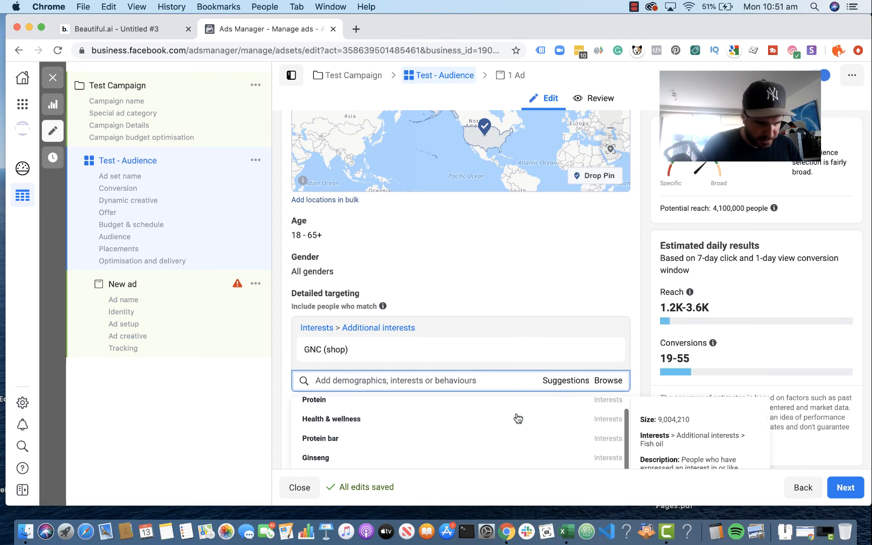
scroll(517, 418, down, 6)
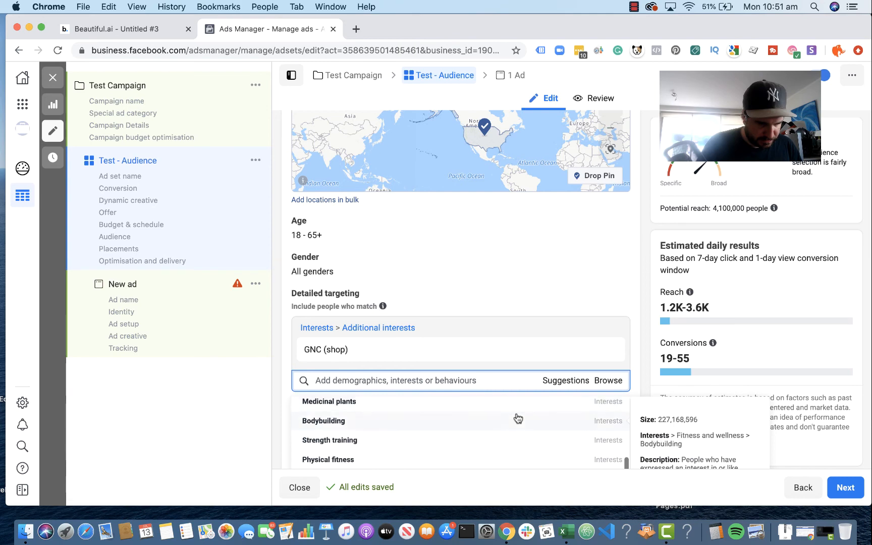
scroll(517, 417, down, 6)
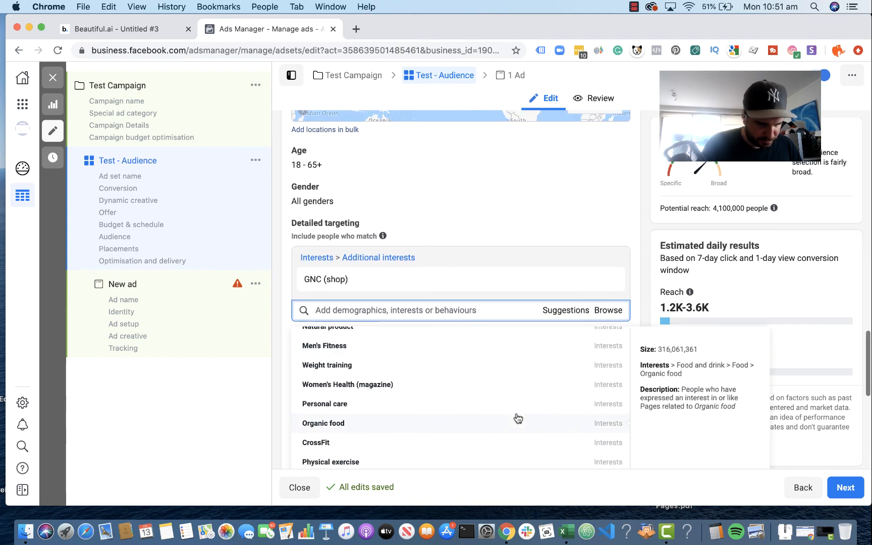
scroll(465, 373, up, 4)
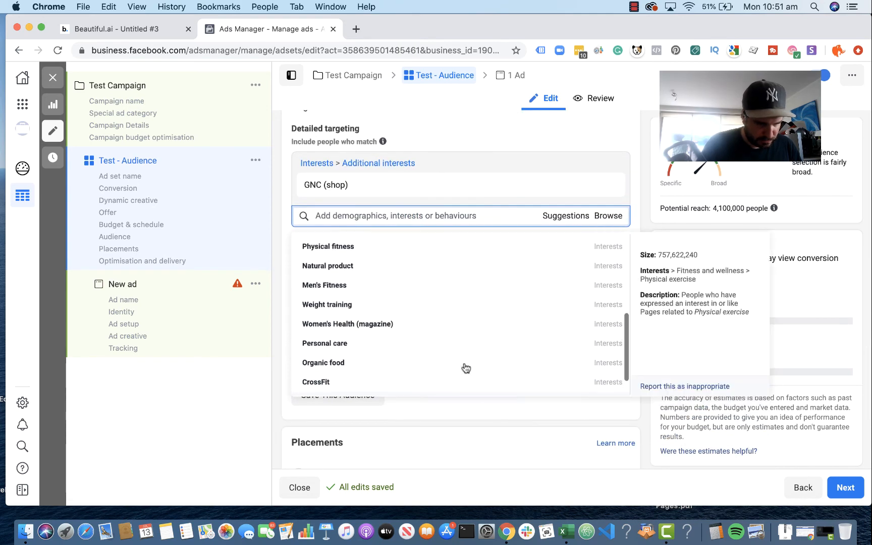
scroll(464, 367, up, 3)
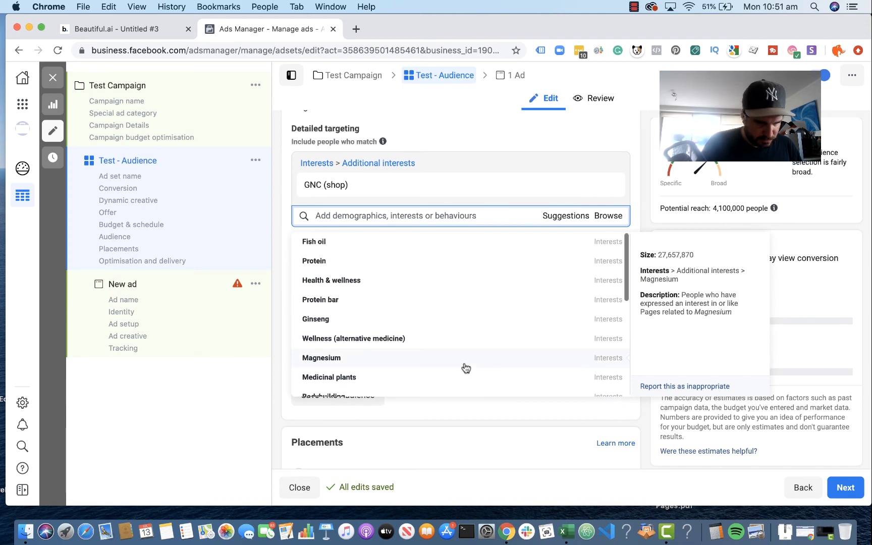
scroll(464, 367, down, 7)
click(449, 384)
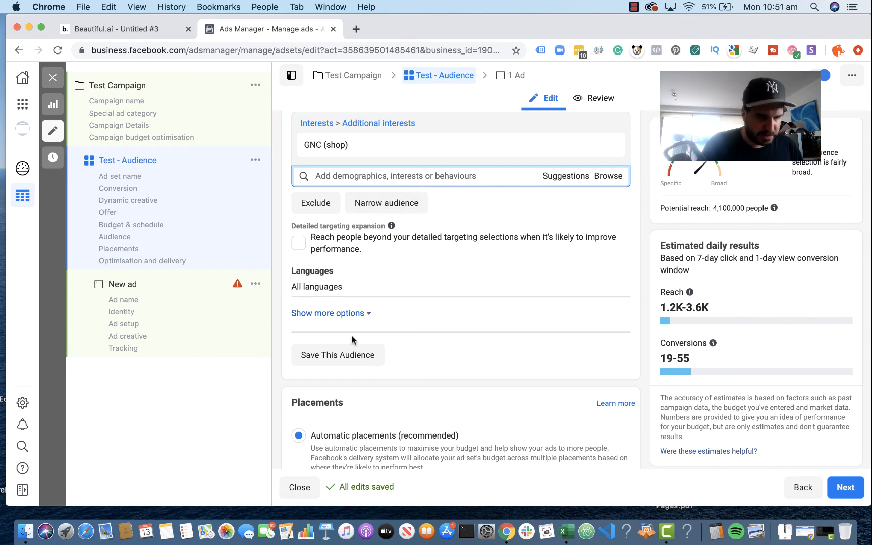
Step: Narrow the GNC (shop) audience with the behaviour "Engaged shoppers" and check the resulting potential reach
click(385, 203)
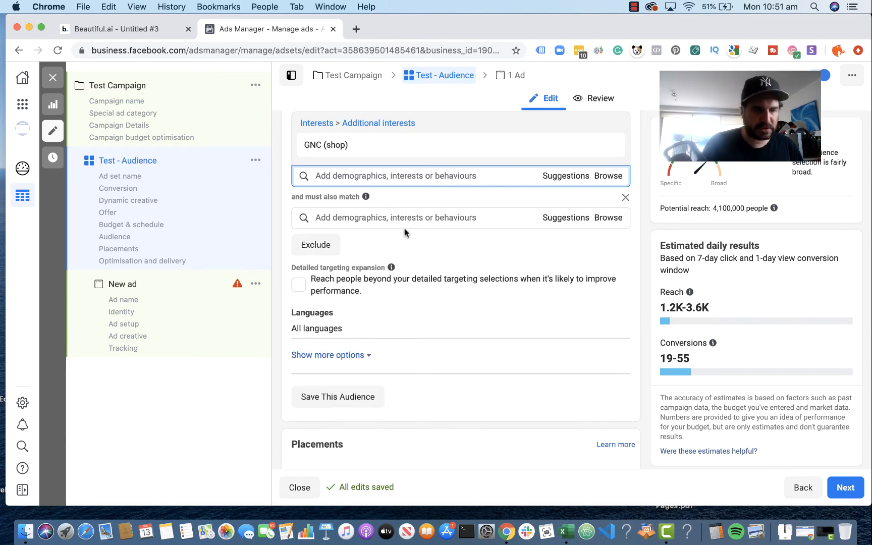
click(408, 217)
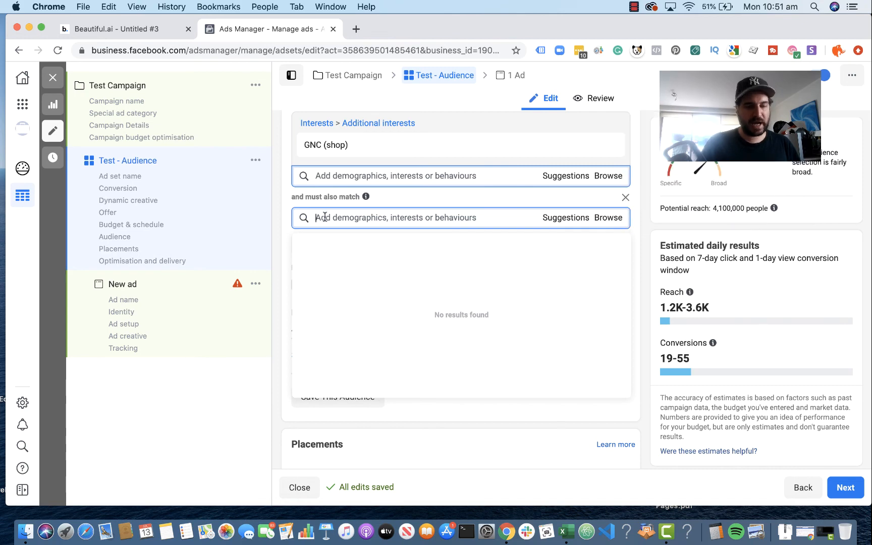
text(en)
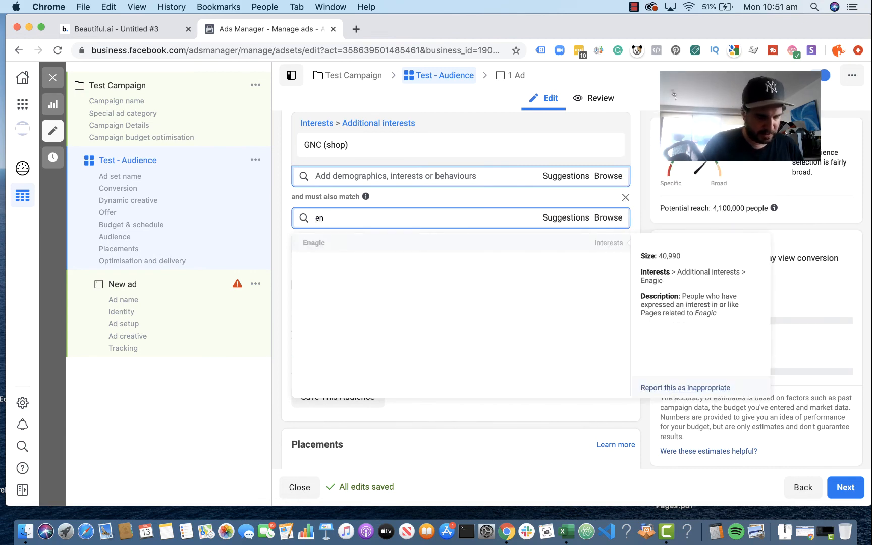
text(gaged)
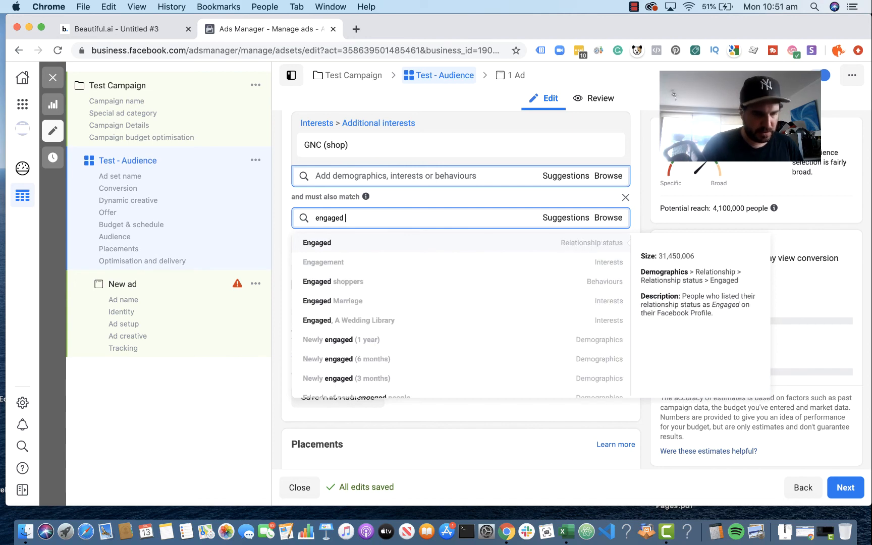
text( sho)
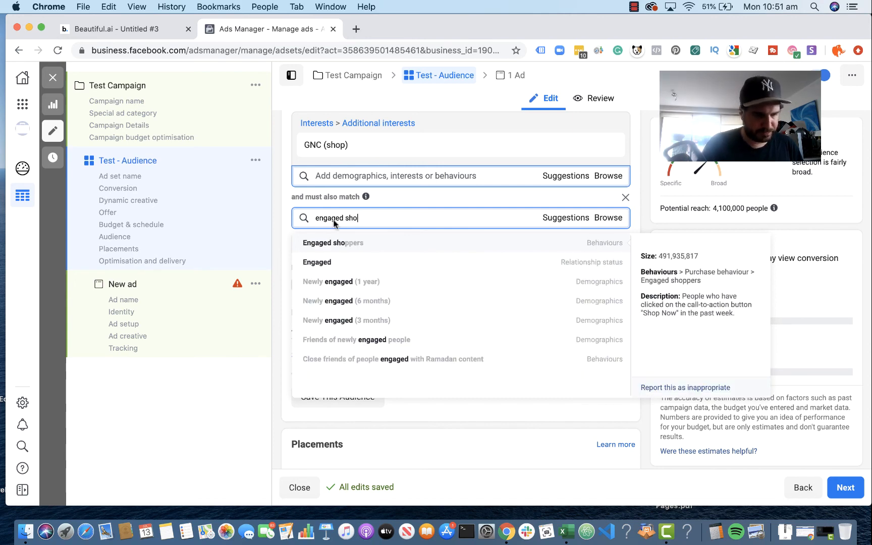
click(350, 240)
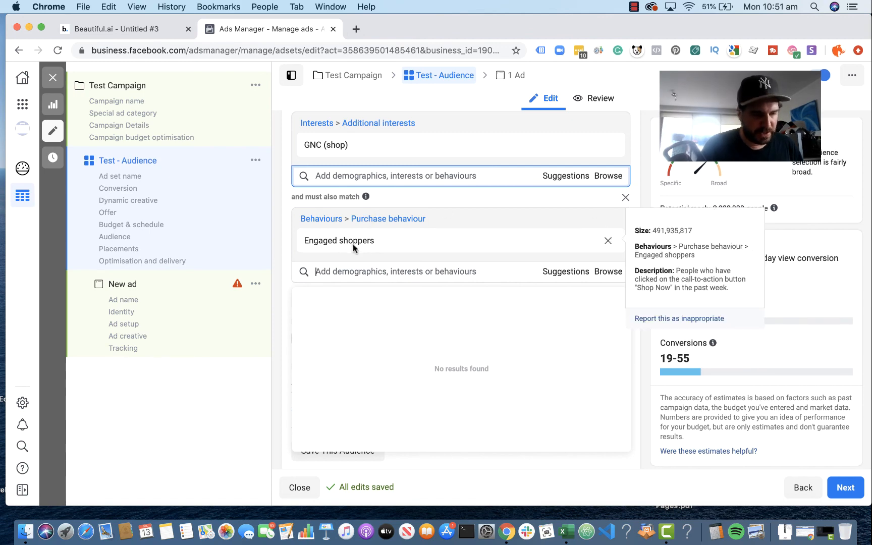
mouse_move(365, 198)
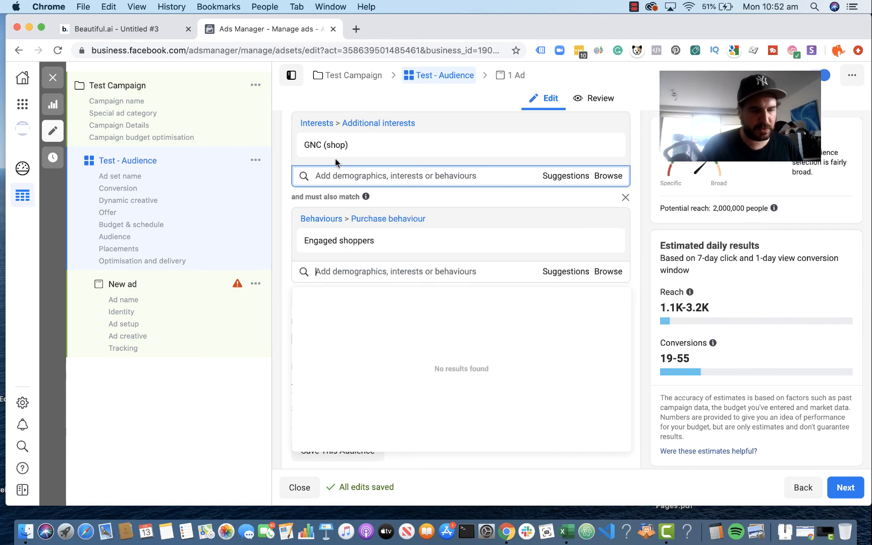
mouse_move(319, 151)
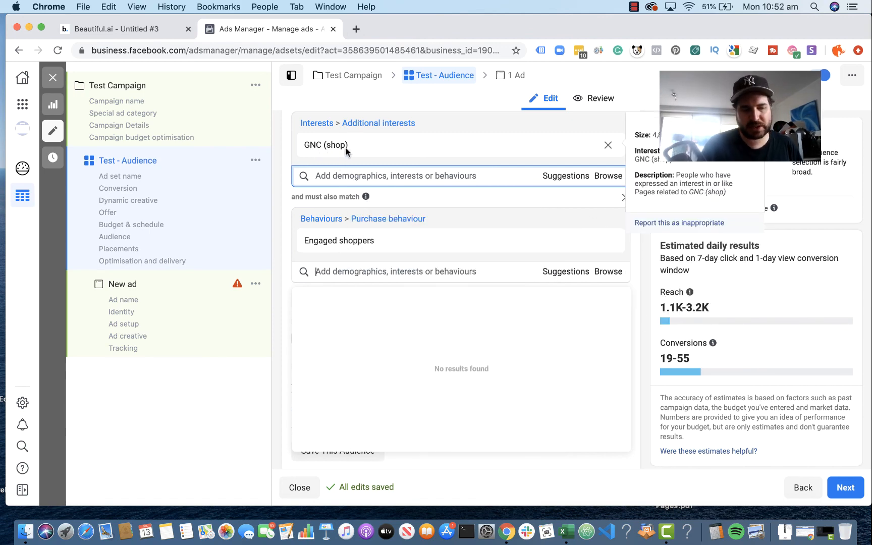
mouse_move(332, 244)
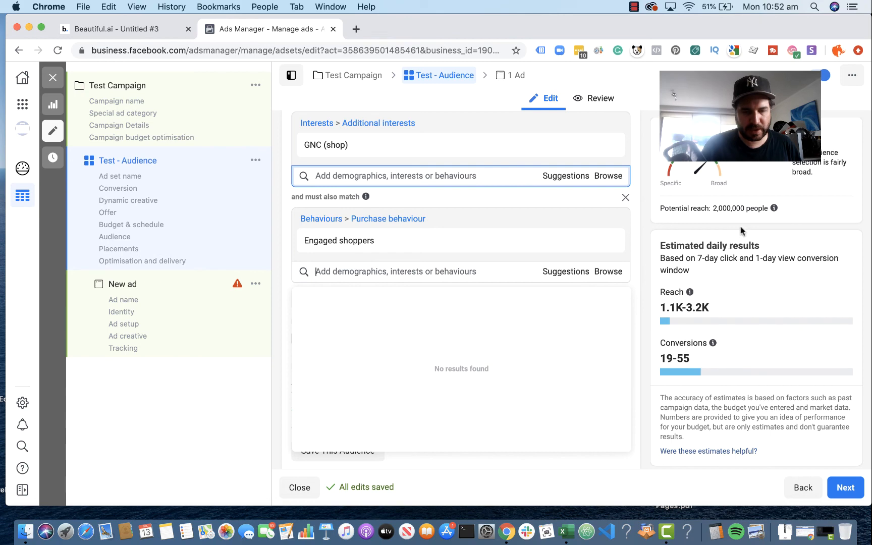
drag(712, 211, 760, 211)
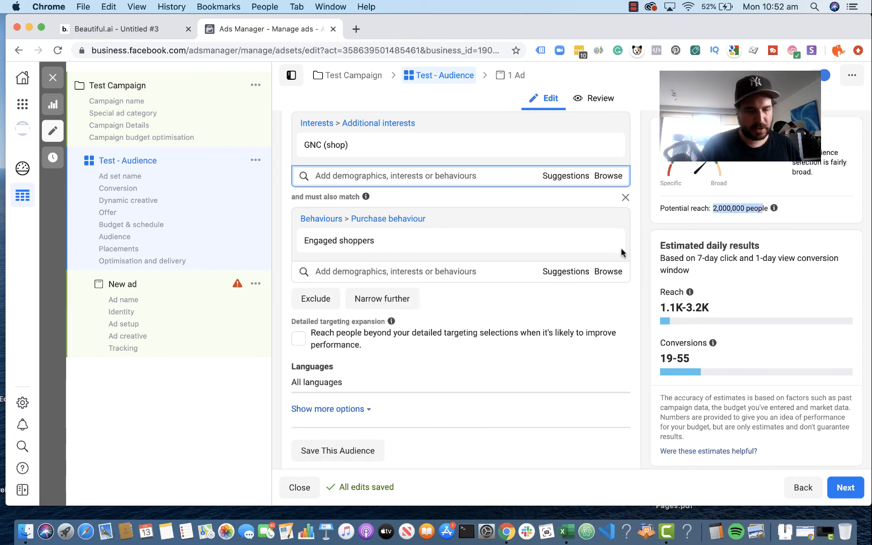
click(642, 258)
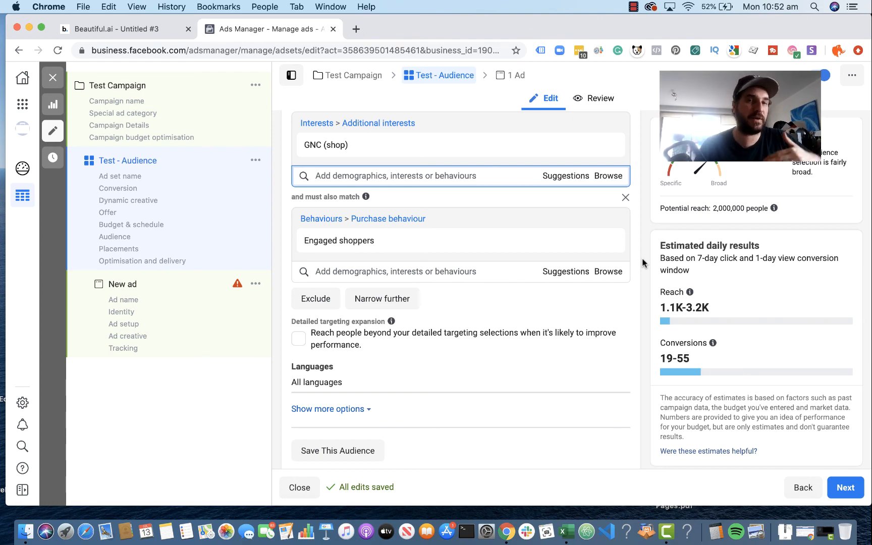
Step: Replace the interest GNC (shop) with "Bodybuilding" in the audience's detailed targeting
mouse_move(385, 154)
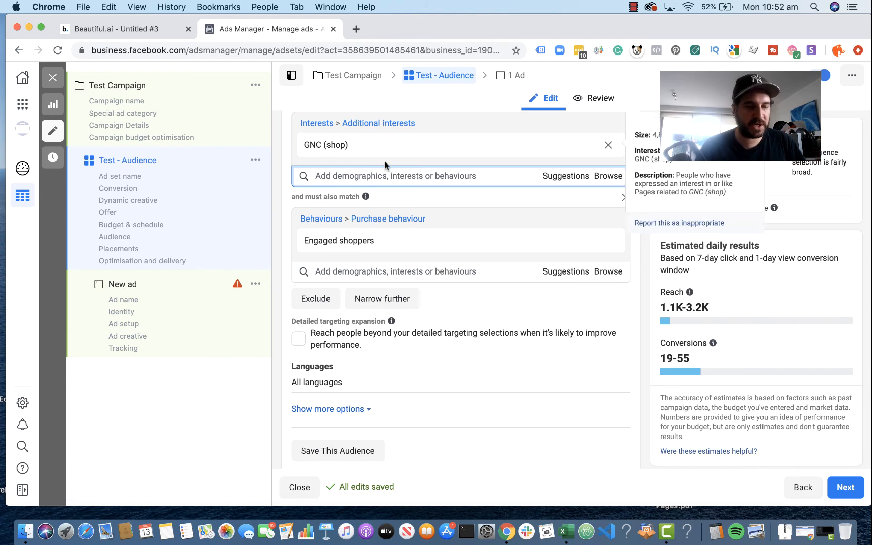
click(609, 146)
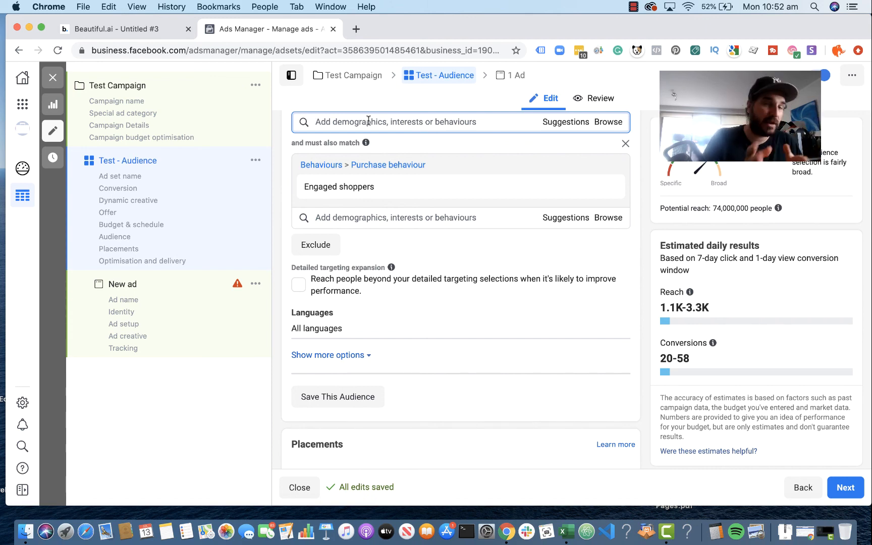
text(b)
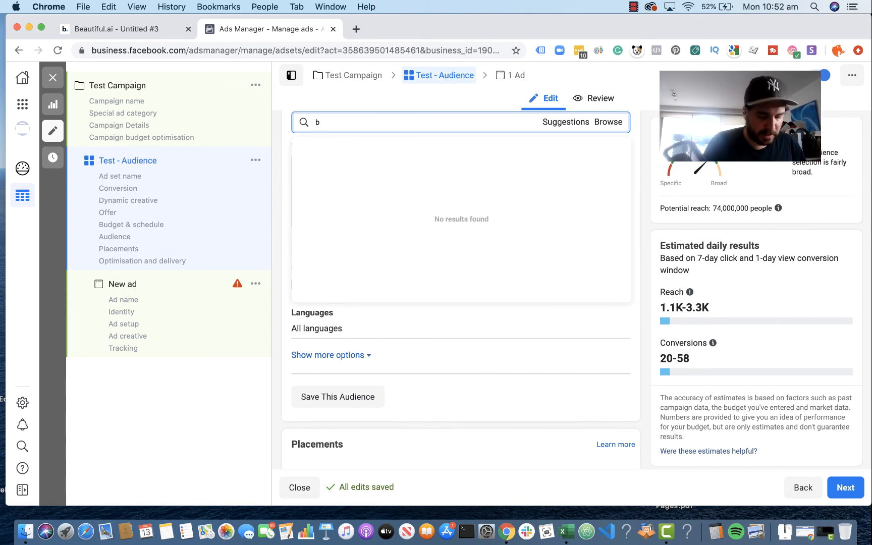
text(u)
text(ody)
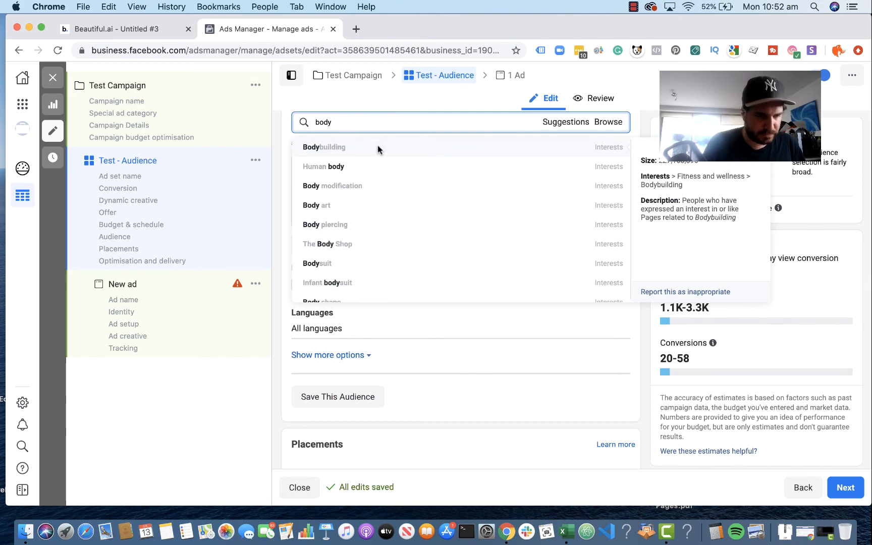
click(379, 149)
click(634, 247)
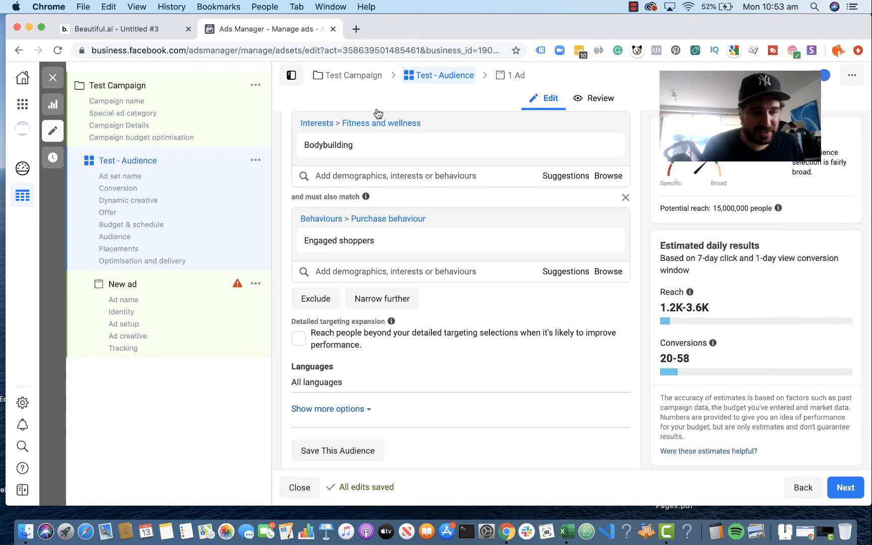
mouse_move(341, 147)
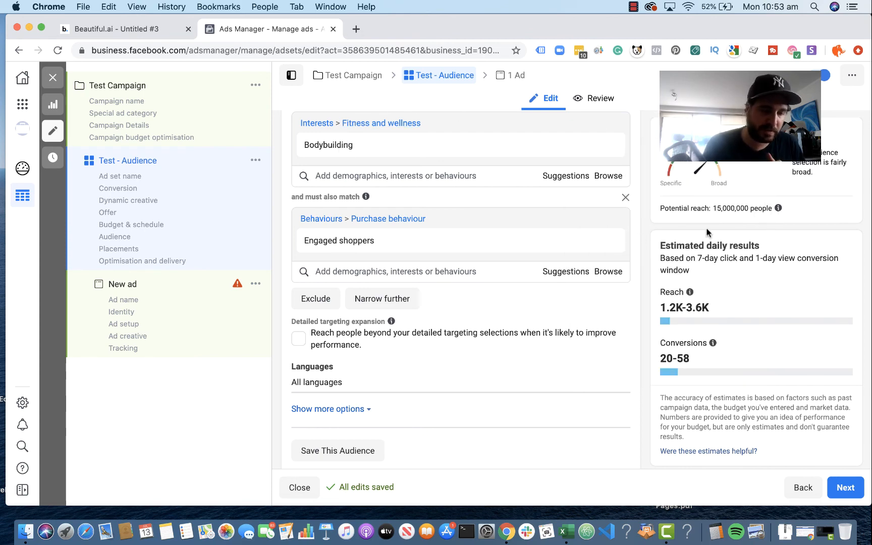
Step: Try narrowing the audience further with "Facebook Payments users (30 days)", and remove both narrowing conditions
click(386, 305)
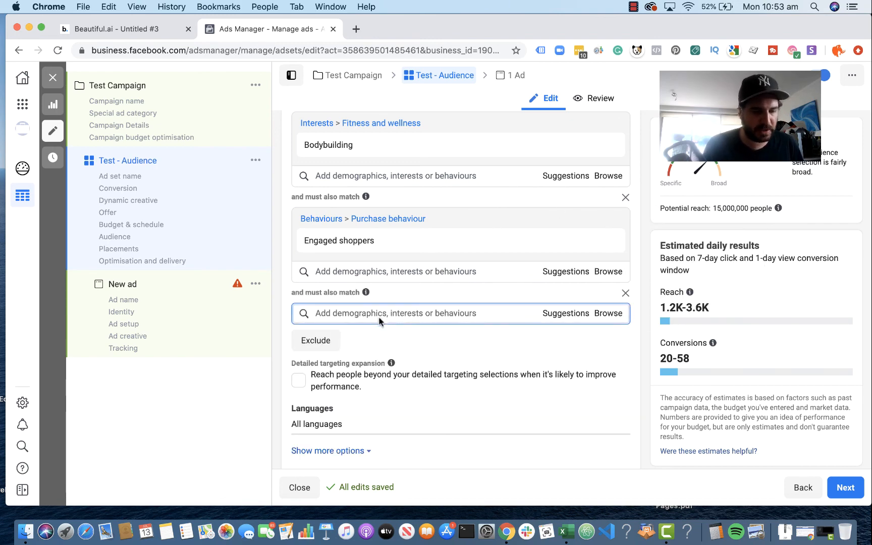
text(facebook)
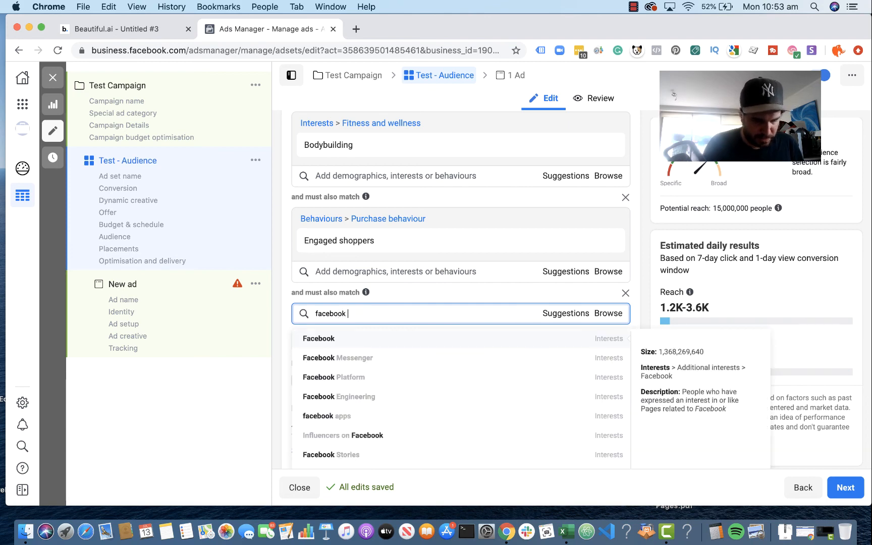
text( pay)
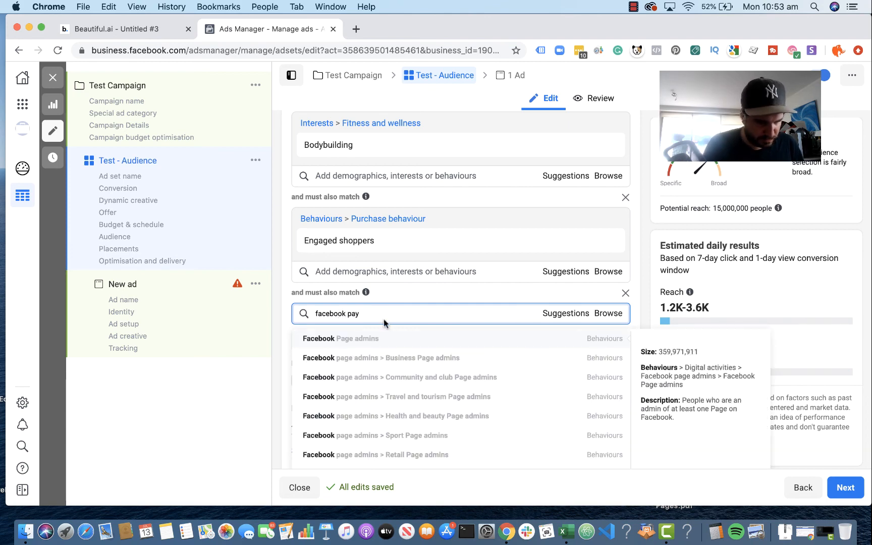
text(m)
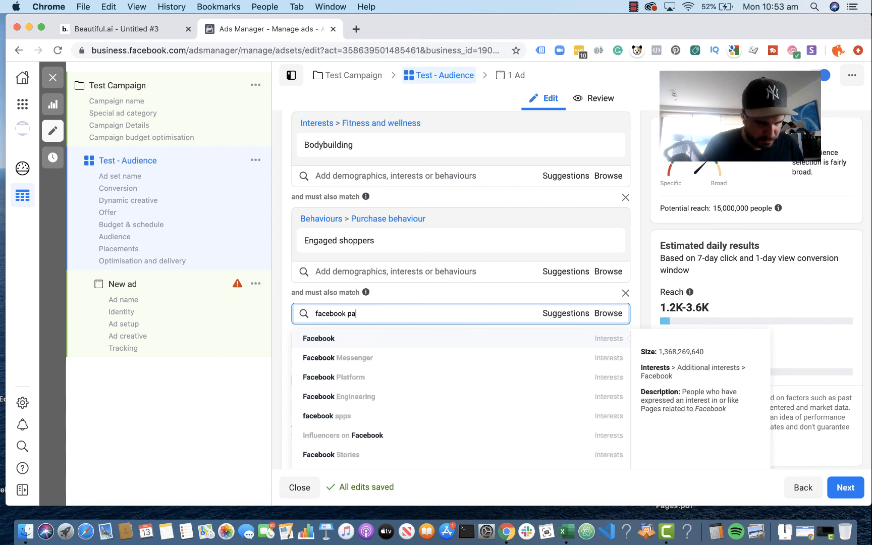
text(pay)
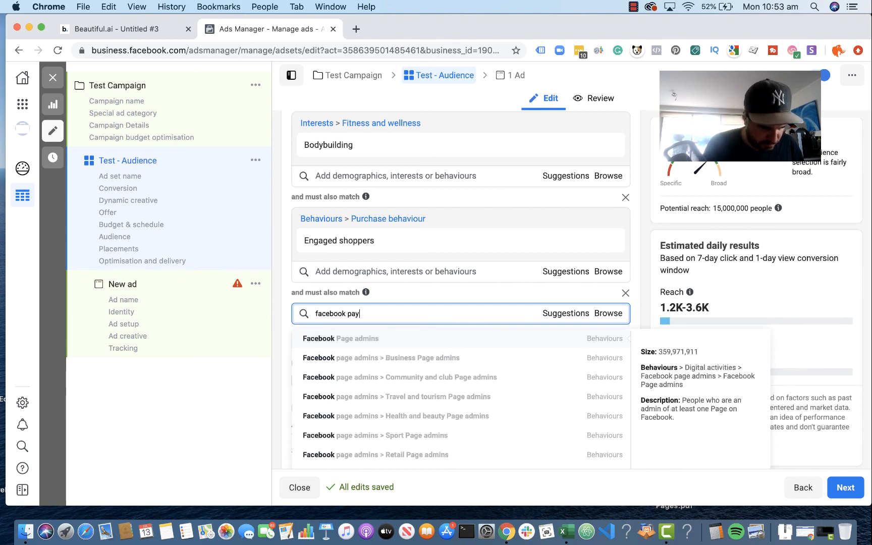
scroll(375, 398, down, 5)
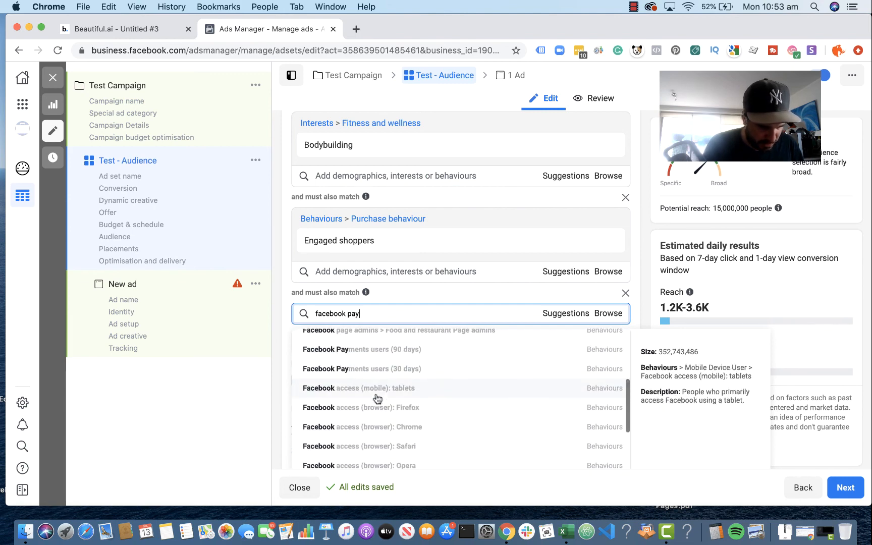
scroll(376, 399, up, 1)
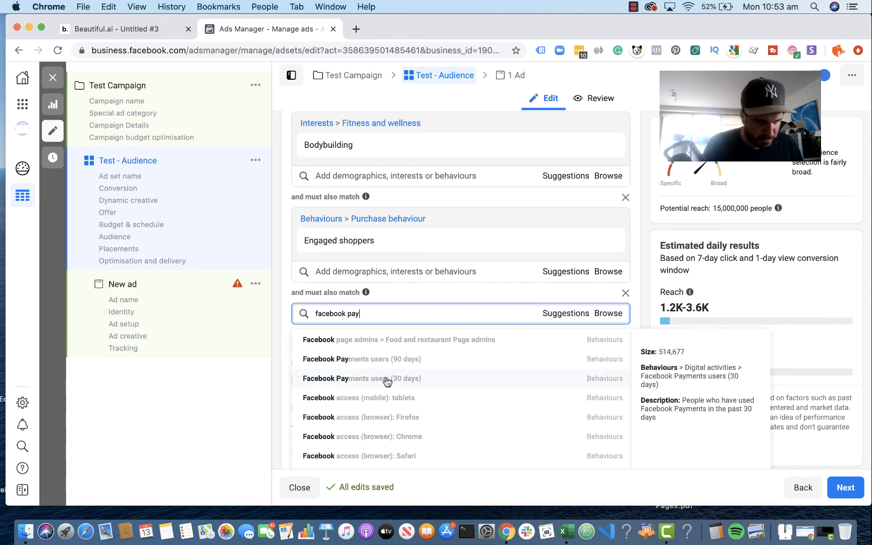
click(387, 379)
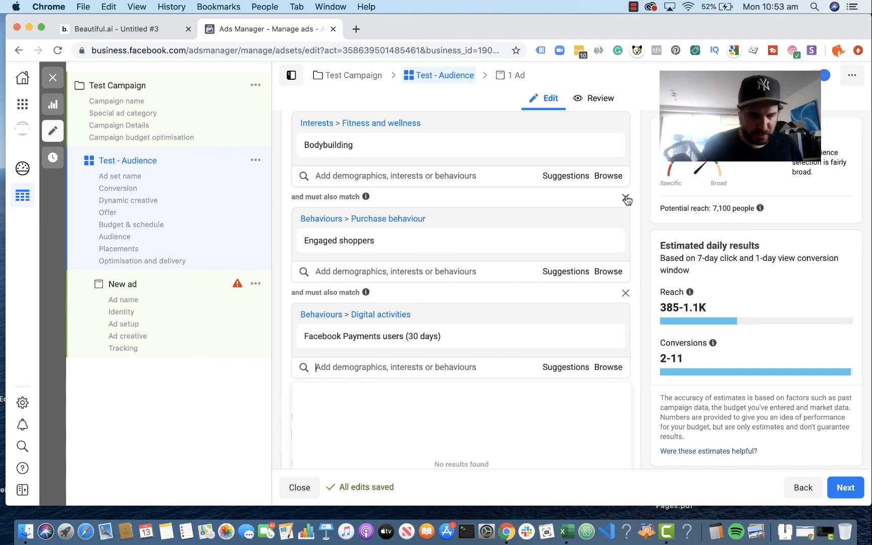
mouse_move(488, 150)
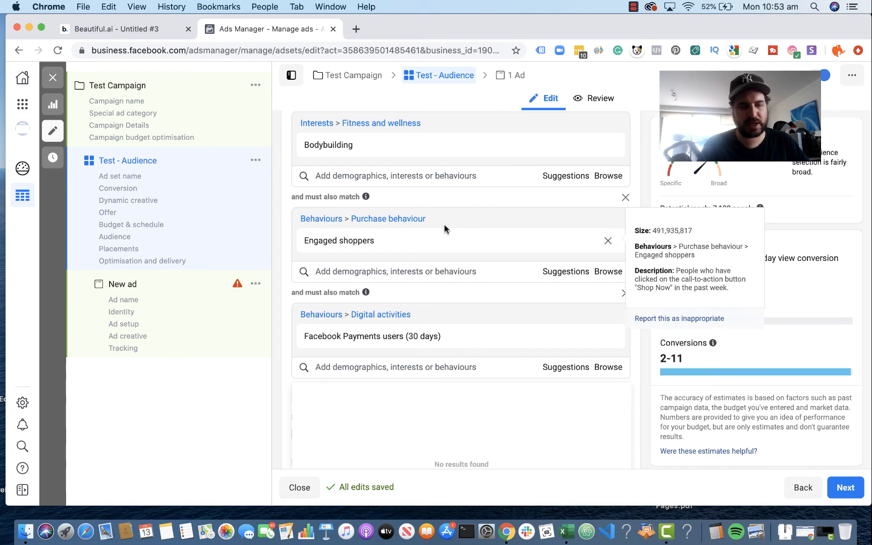
mouse_move(464, 344)
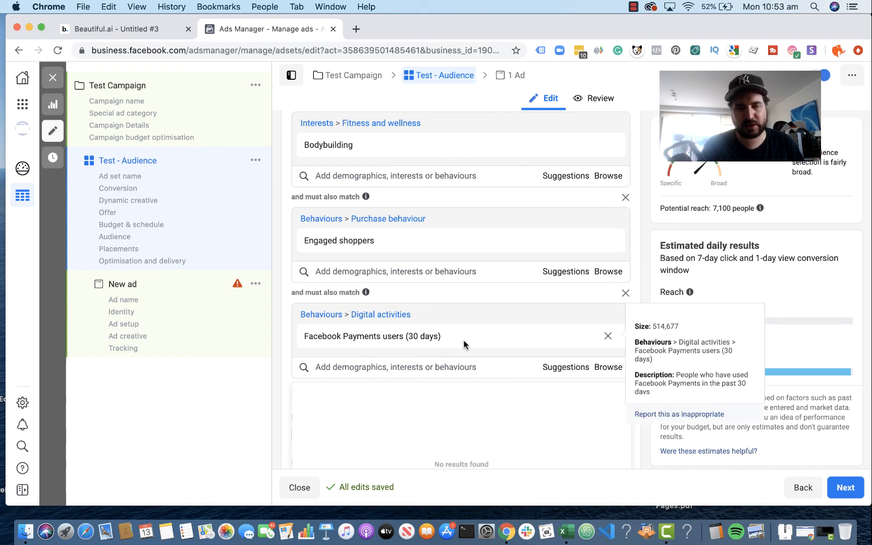
click(625, 198)
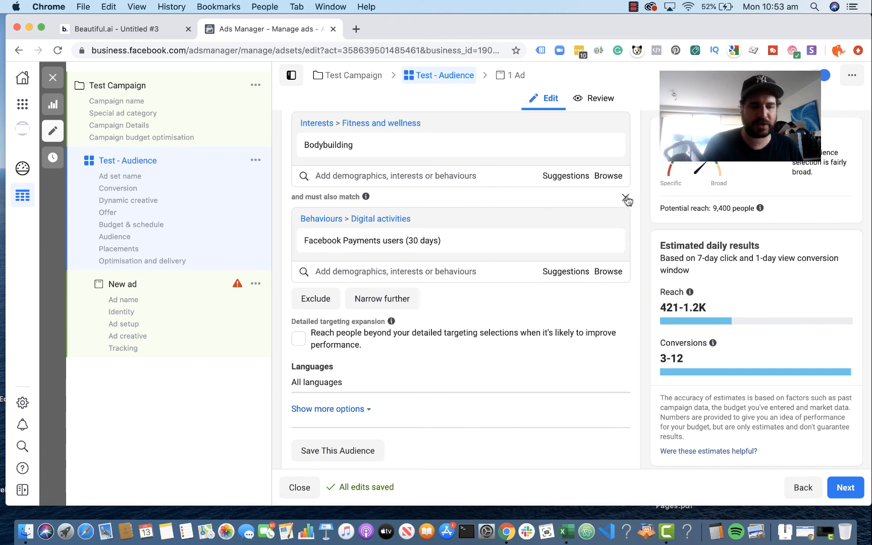
click(626, 198)
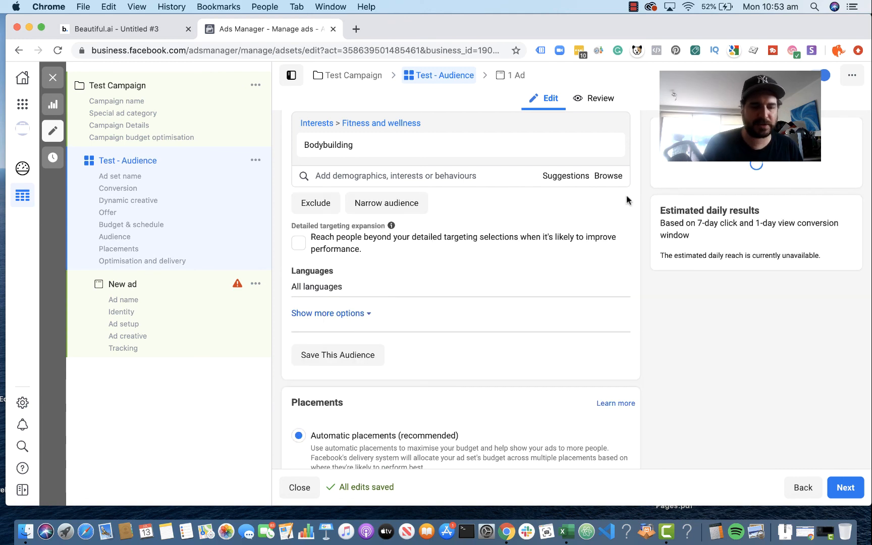
Step: Require the Bodybuilding audience to also match the purchase behaviour "Engaged shoppers"
click(392, 207)
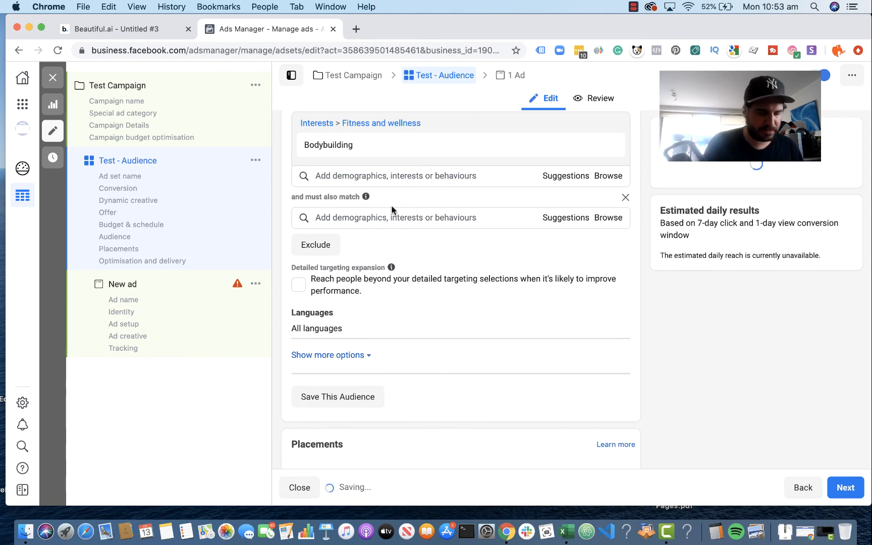
click(375, 216)
text(en)
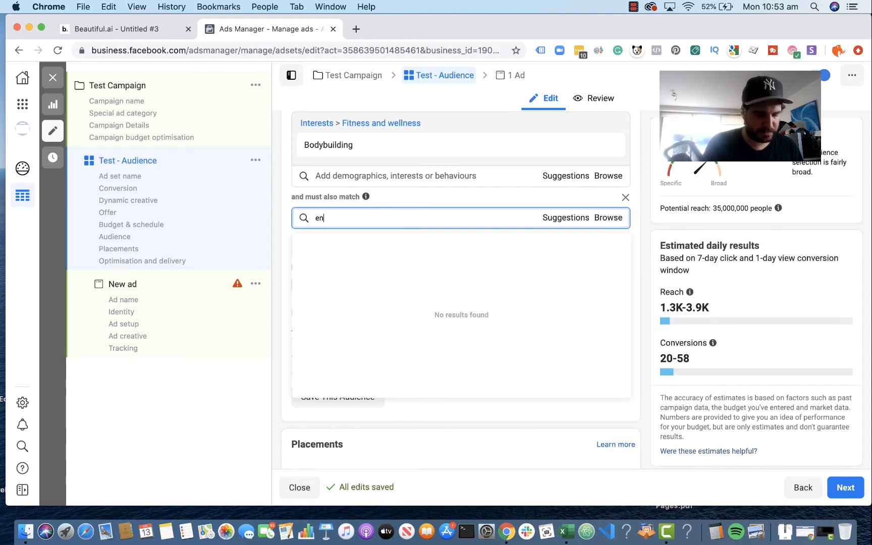
text(ga)
key(BackSpace)
text(gaged shopp)
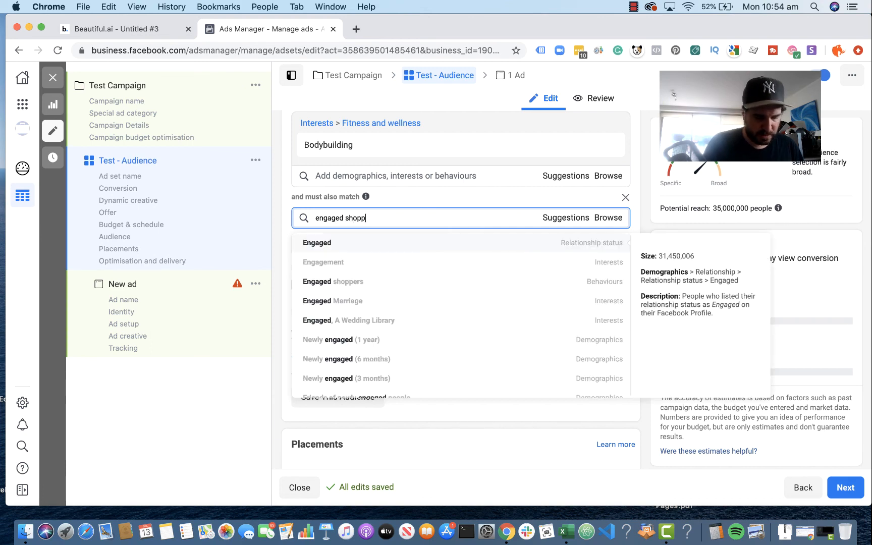
text(ers)
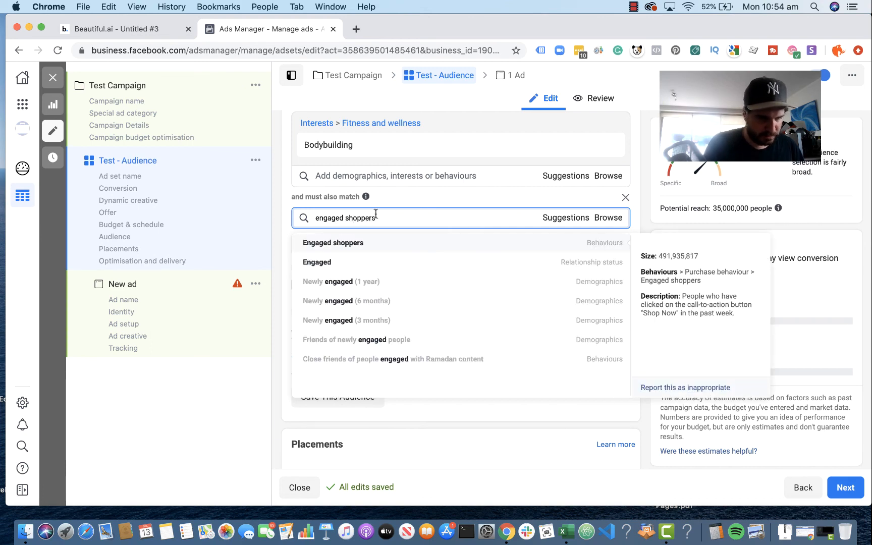
click(371, 243)
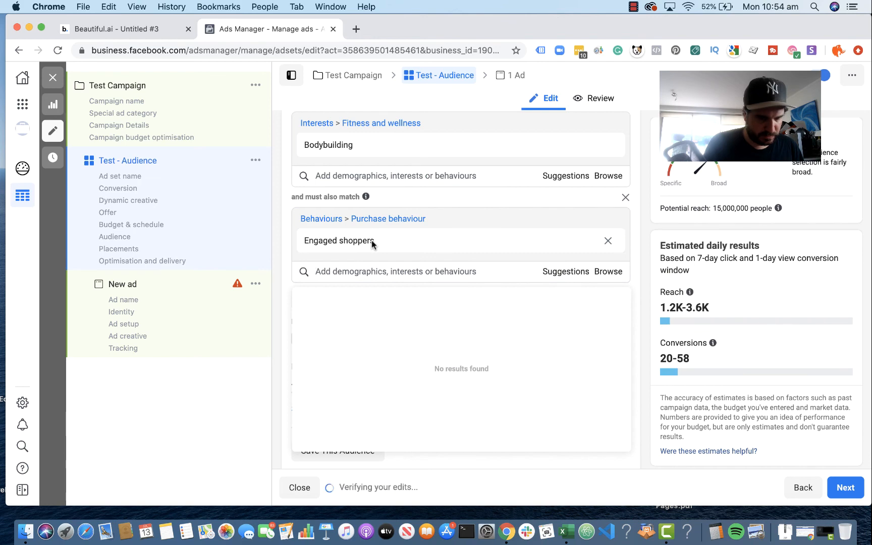
click(640, 278)
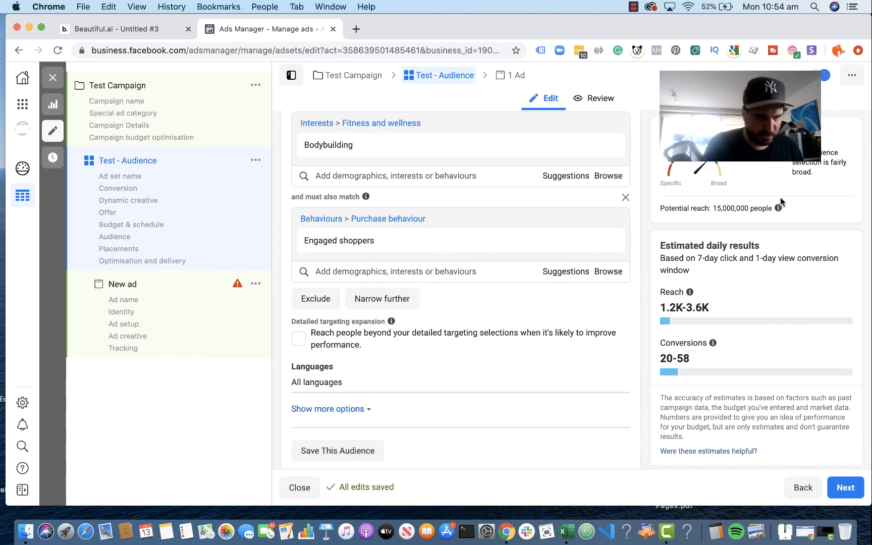
Step: Try narrowing the Bodybuilding audience further with the interest "online shopper", and remove that extra condition
click(403, 299)
click(391, 316)
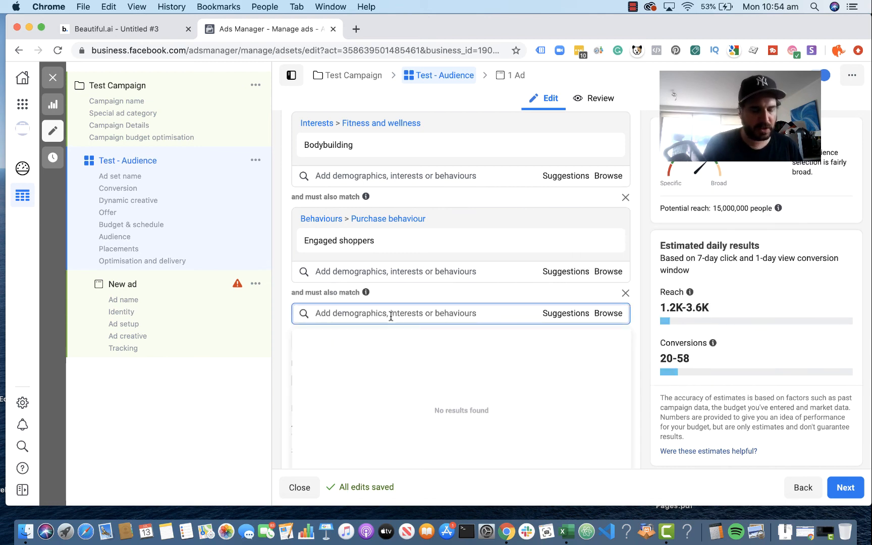
text(online sh)
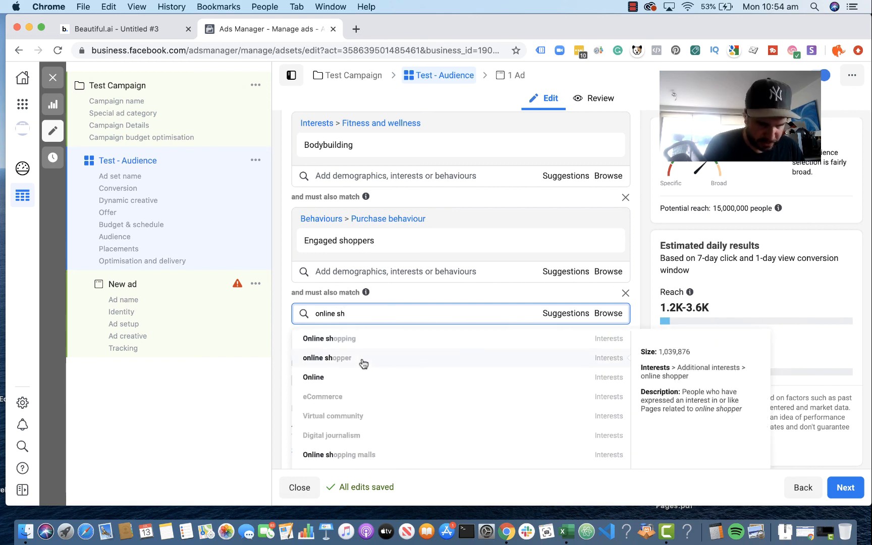
click(364, 362)
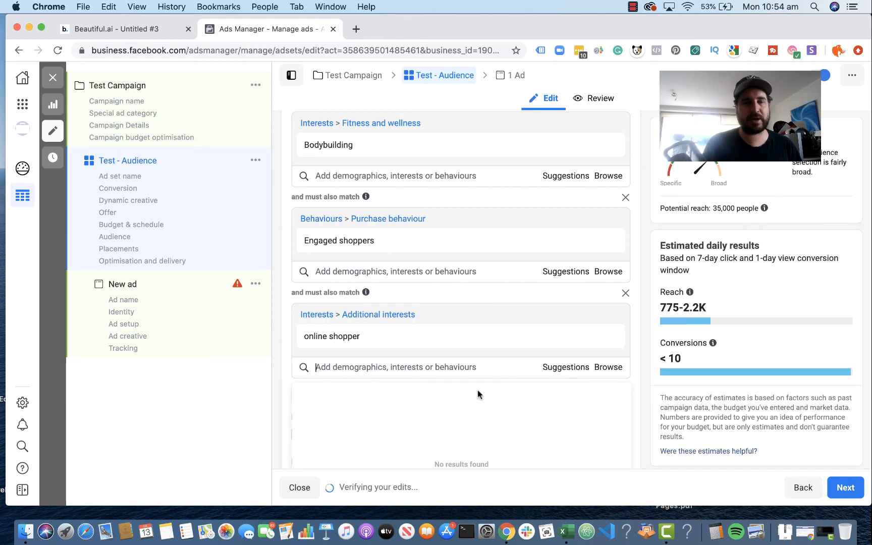
mouse_move(463, 341)
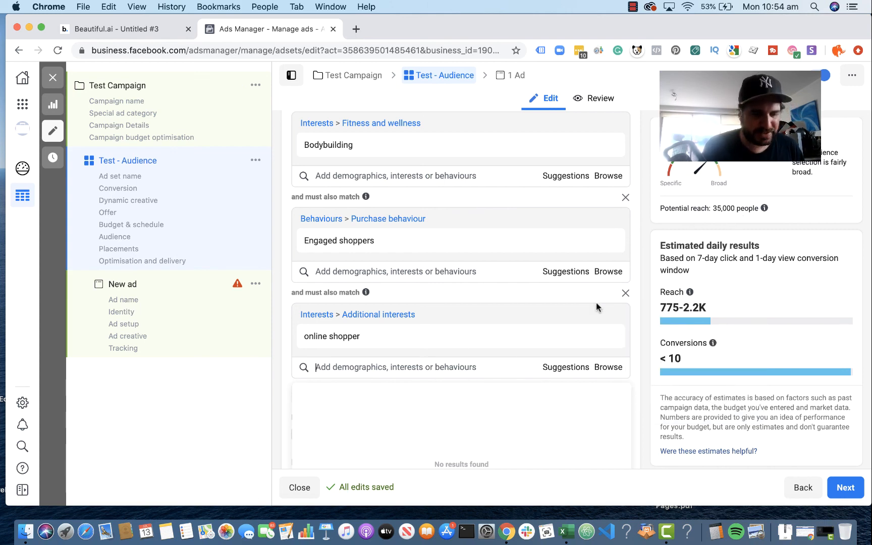
click(625, 294)
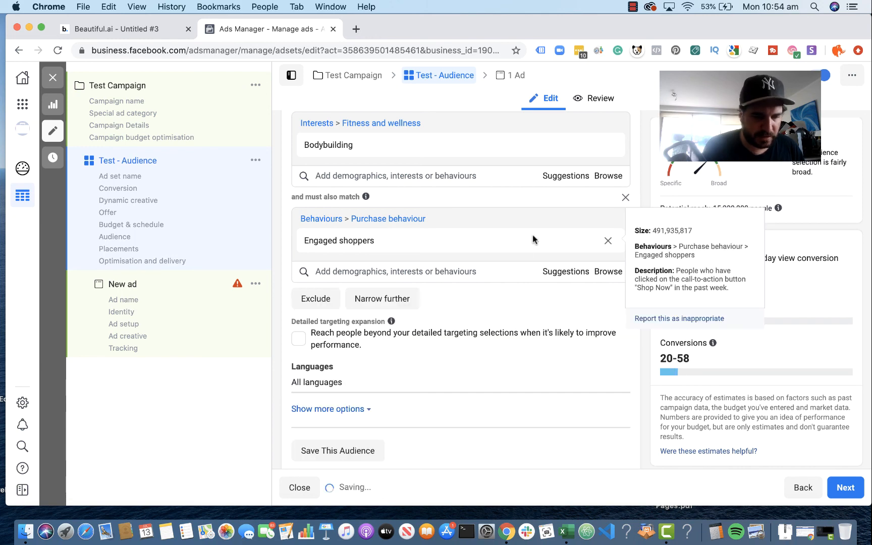
Step: Try replacing "Engaged shoppers" with the interest "online shopper" in the must-also-match condition, and remove that interest
click(608, 240)
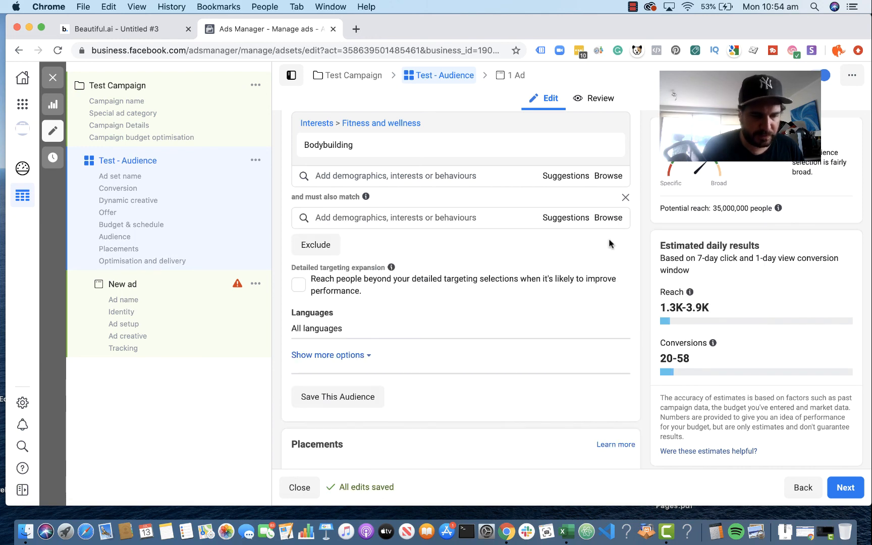
click(344, 217)
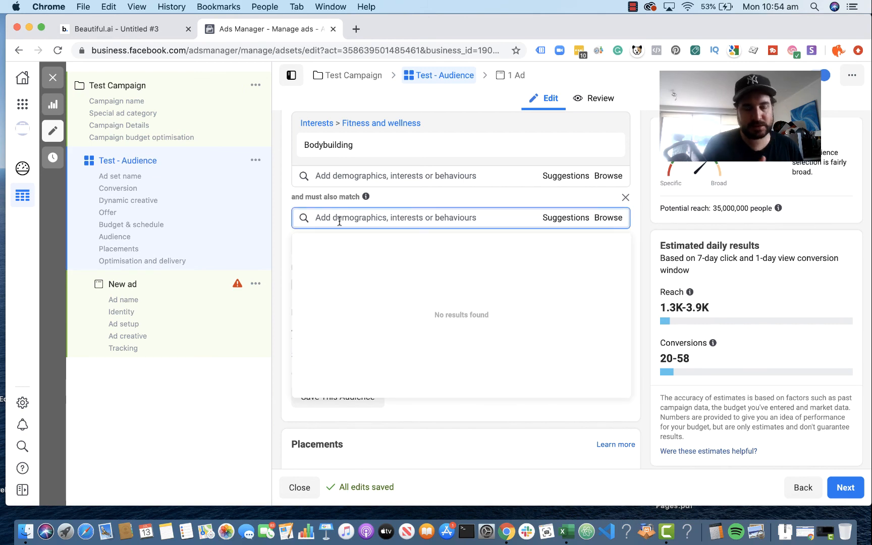
text(online)
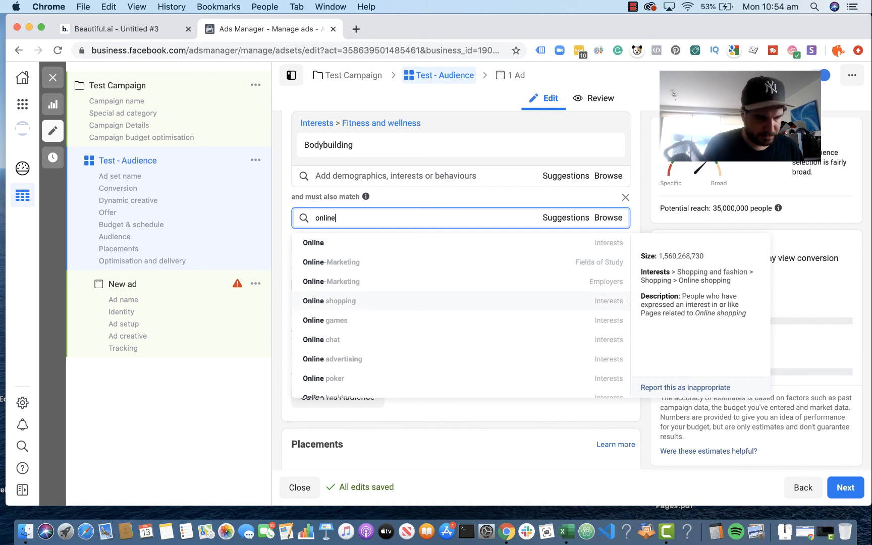
text( sh)
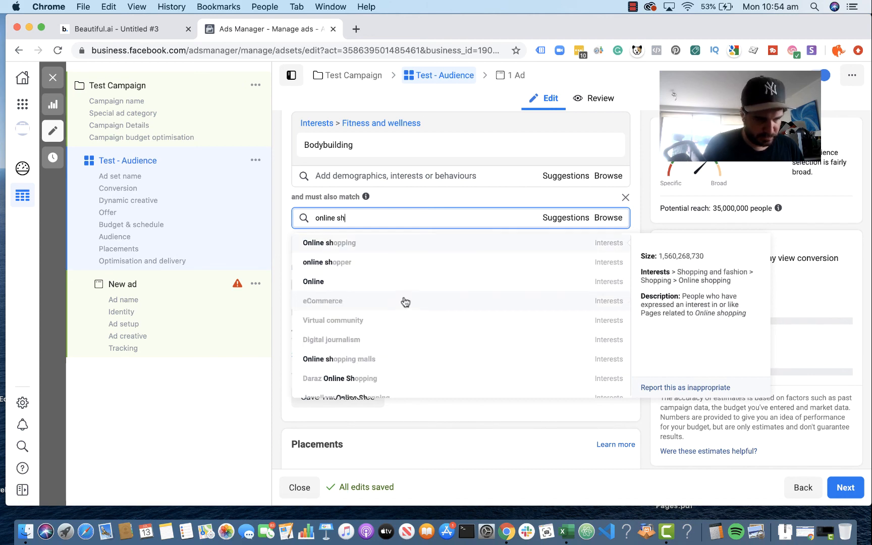
click(406, 263)
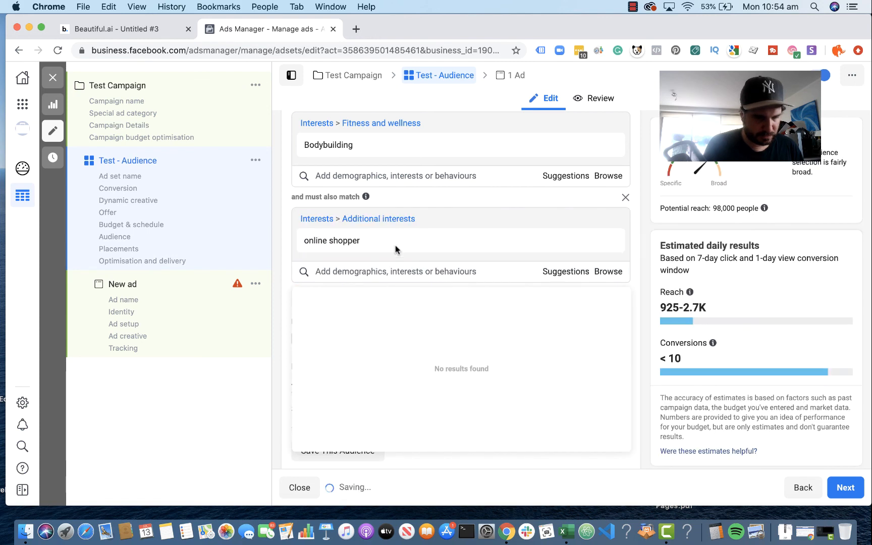
mouse_move(397, 245)
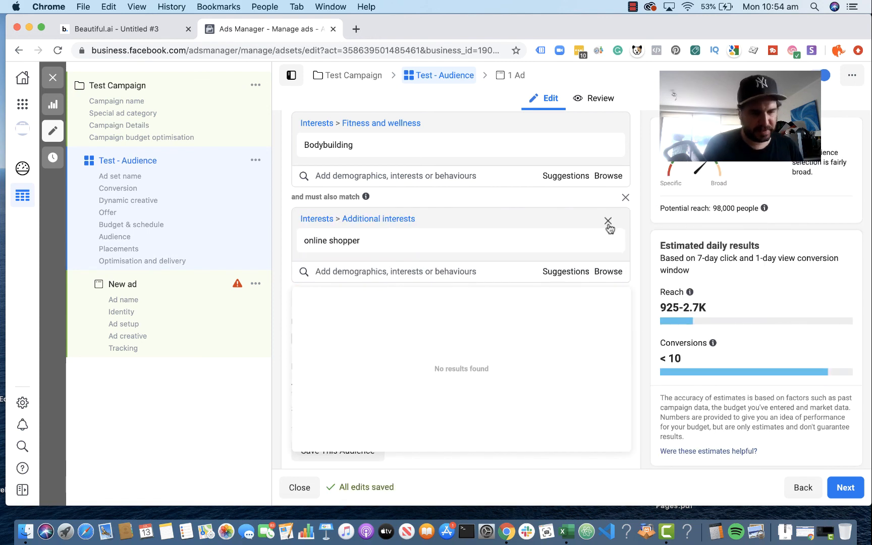
click(608, 240)
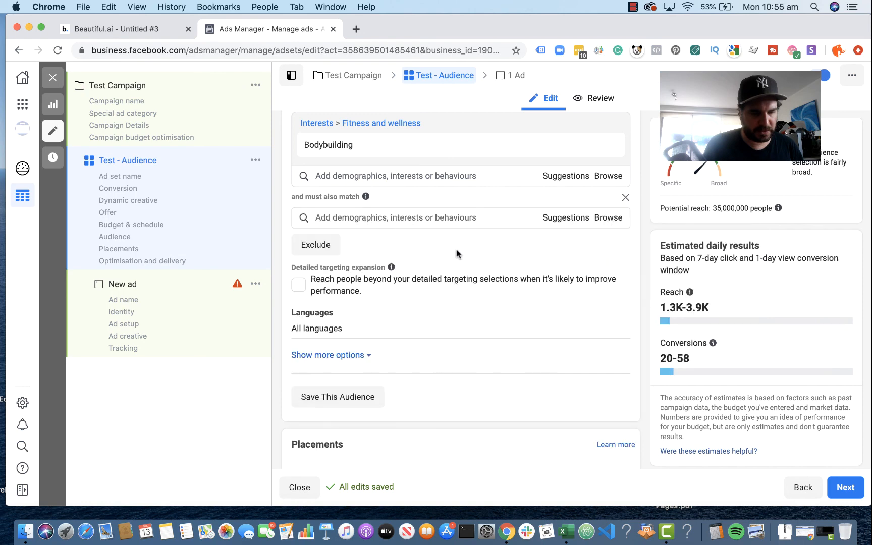
Step: Require the Bodybuilding audience to also match the shopping interest "Online shopping"
click(394, 218)
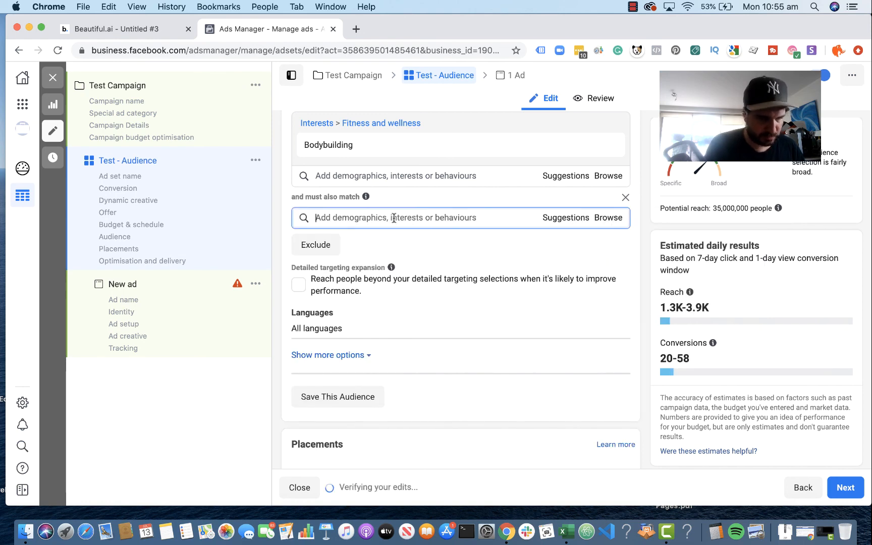
text(online s)
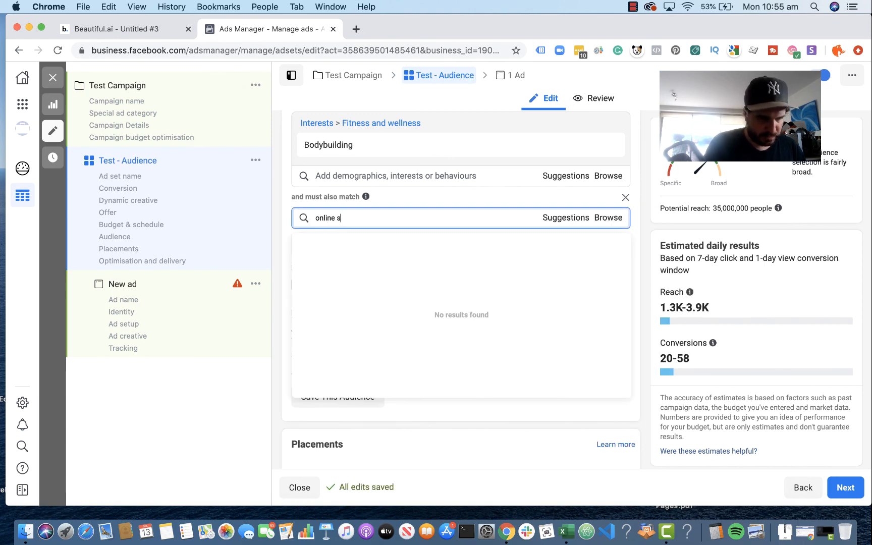
text(hopping)
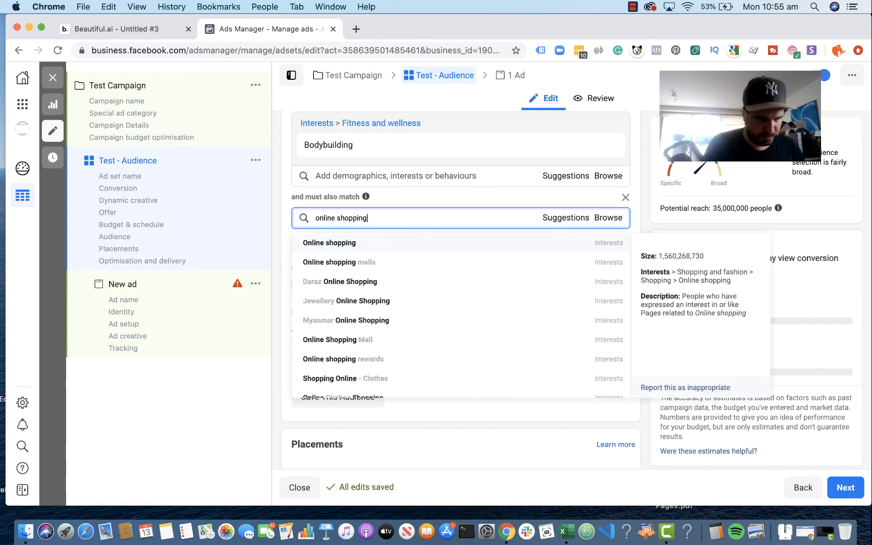
click(407, 243)
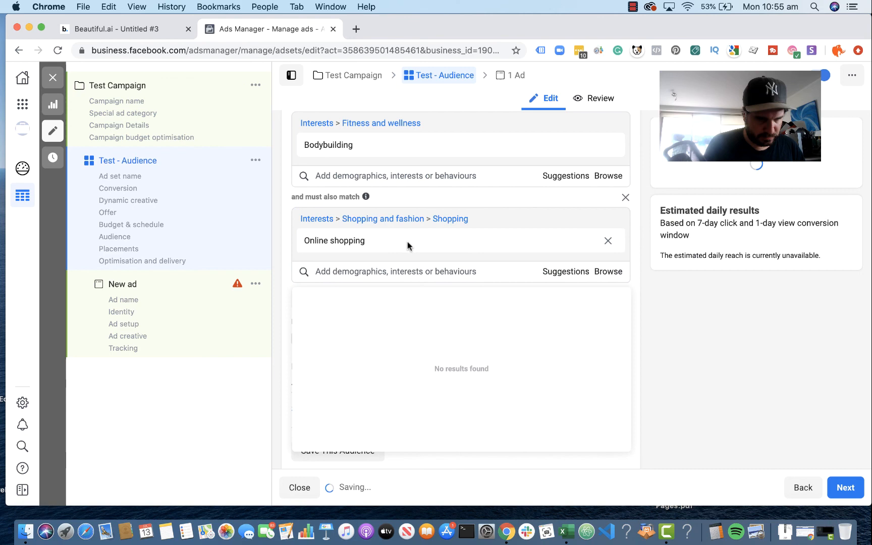
Step: Add the purchase behaviour "Engaged shoppers" alongside Online shopping in the must-also-match condition
click(385, 272)
text(e)
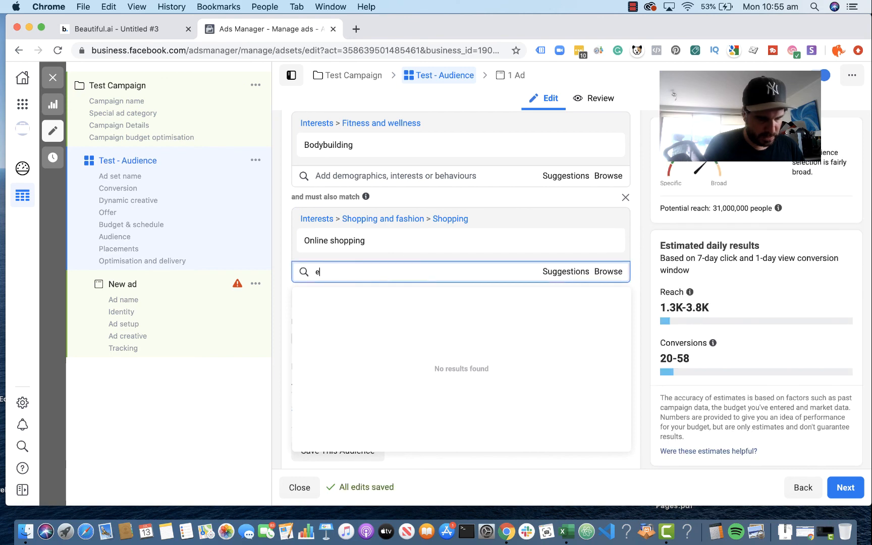
text(ngaged sh)
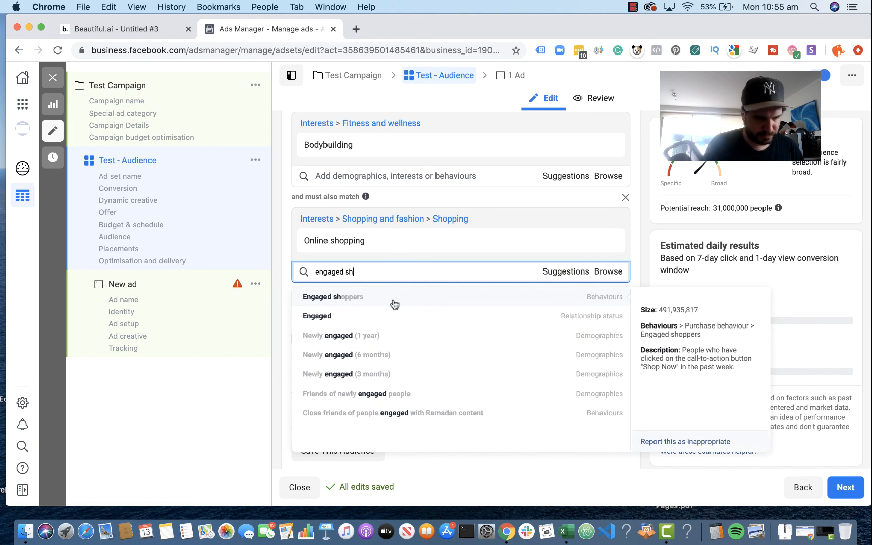
click(394, 301)
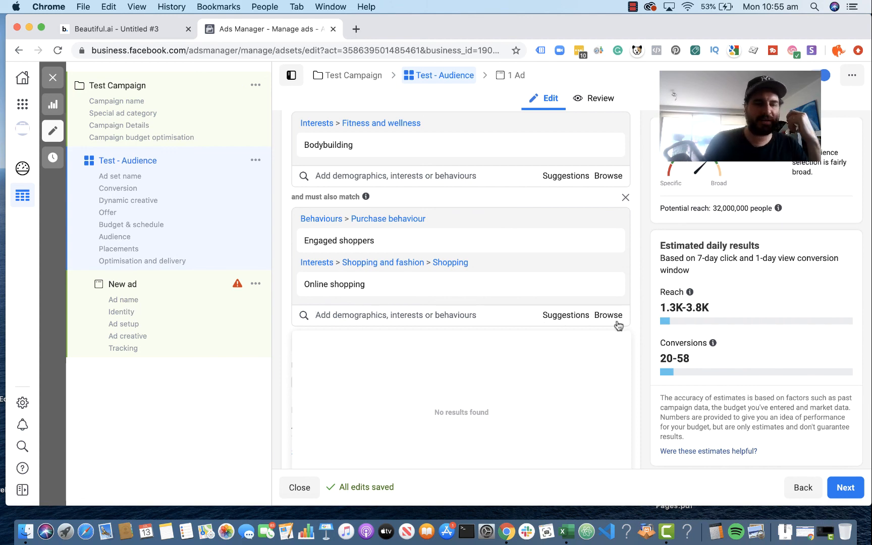
mouse_move(425, 145)
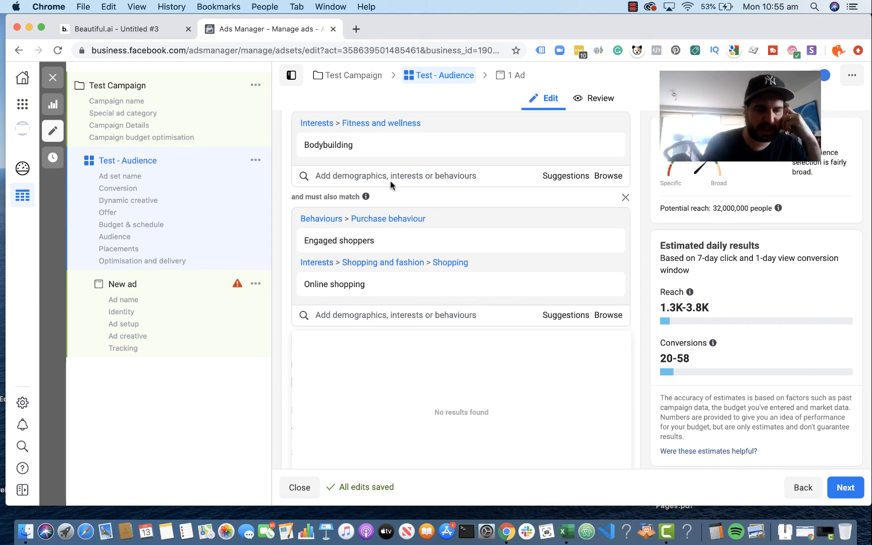
mouse_move(375, 240)
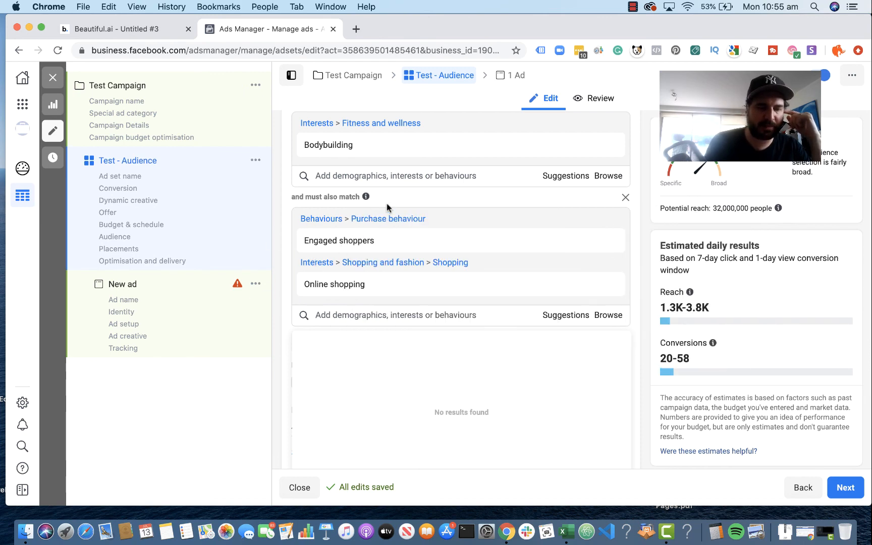
click(370, 273)
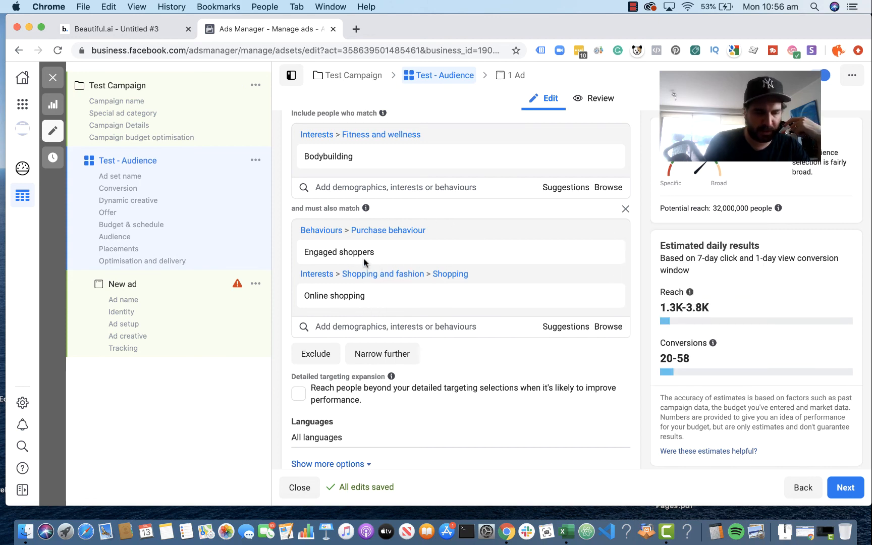
mouse_move(362, 301)
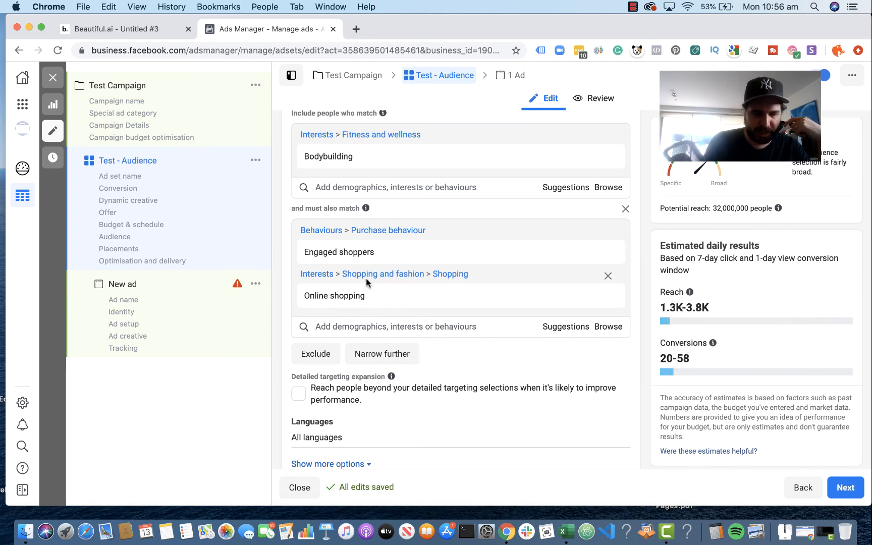
mouse_move(368, 253)
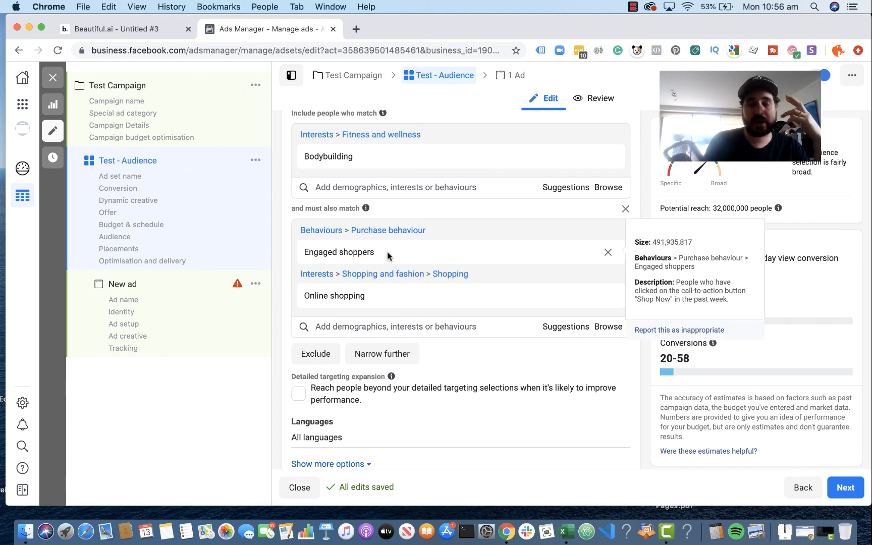
mouse_move(372, 282)
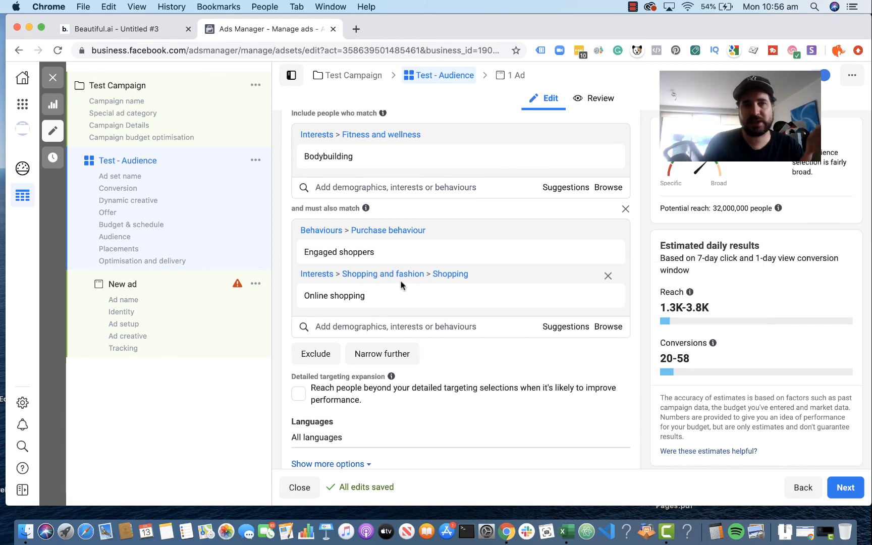
mouse_move(421, 261)
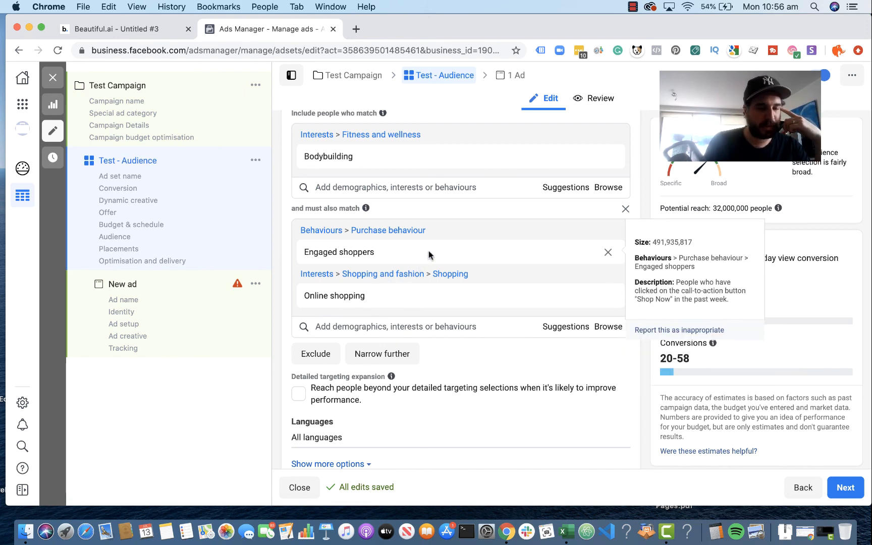
scroll(425, 242, up, 5)
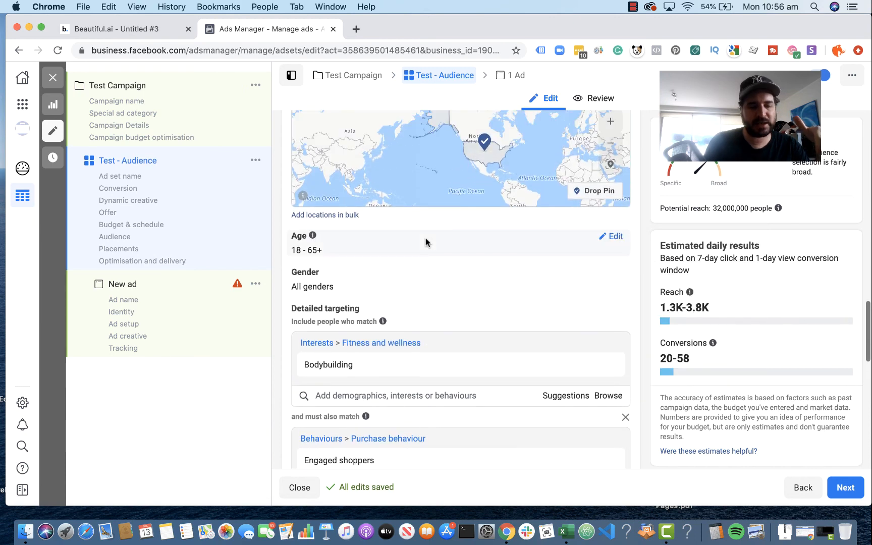
scroll(424, 242, down, 2)
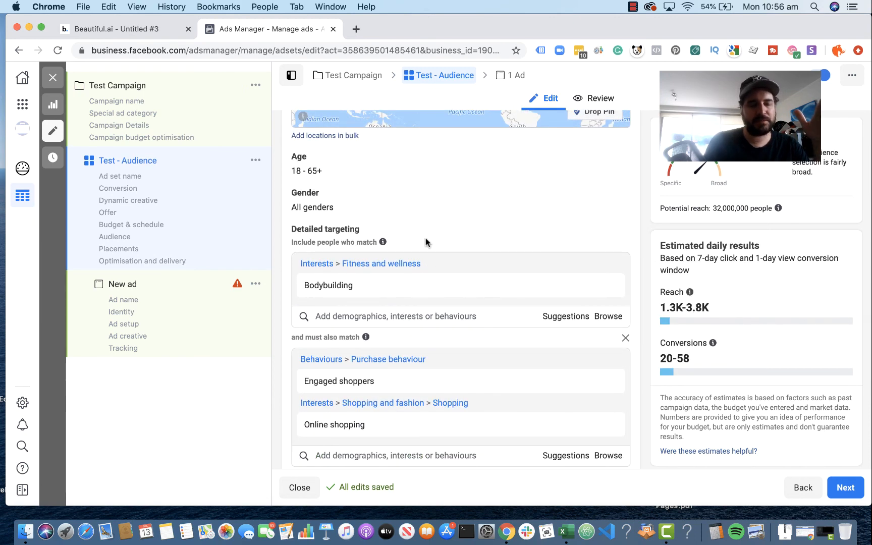